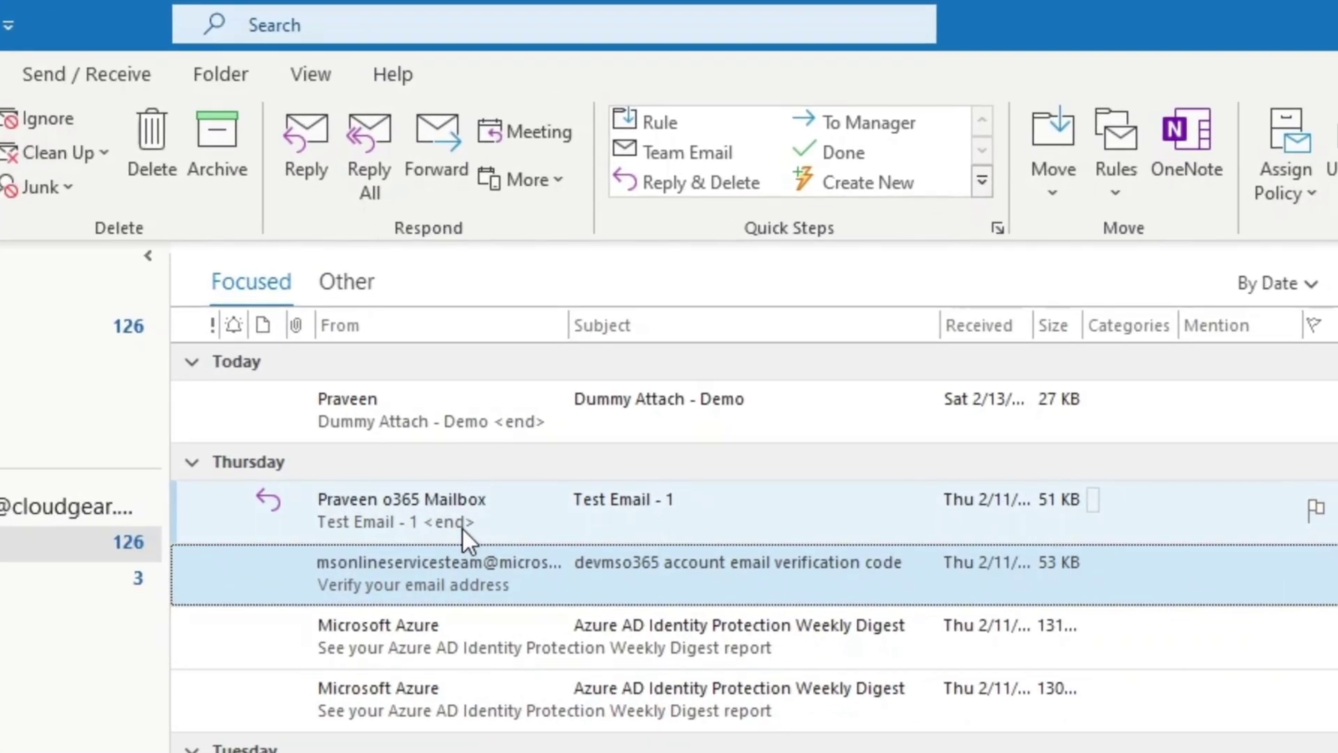
Select the Test Email - 1 message in the Inbox.
click(463, 529)
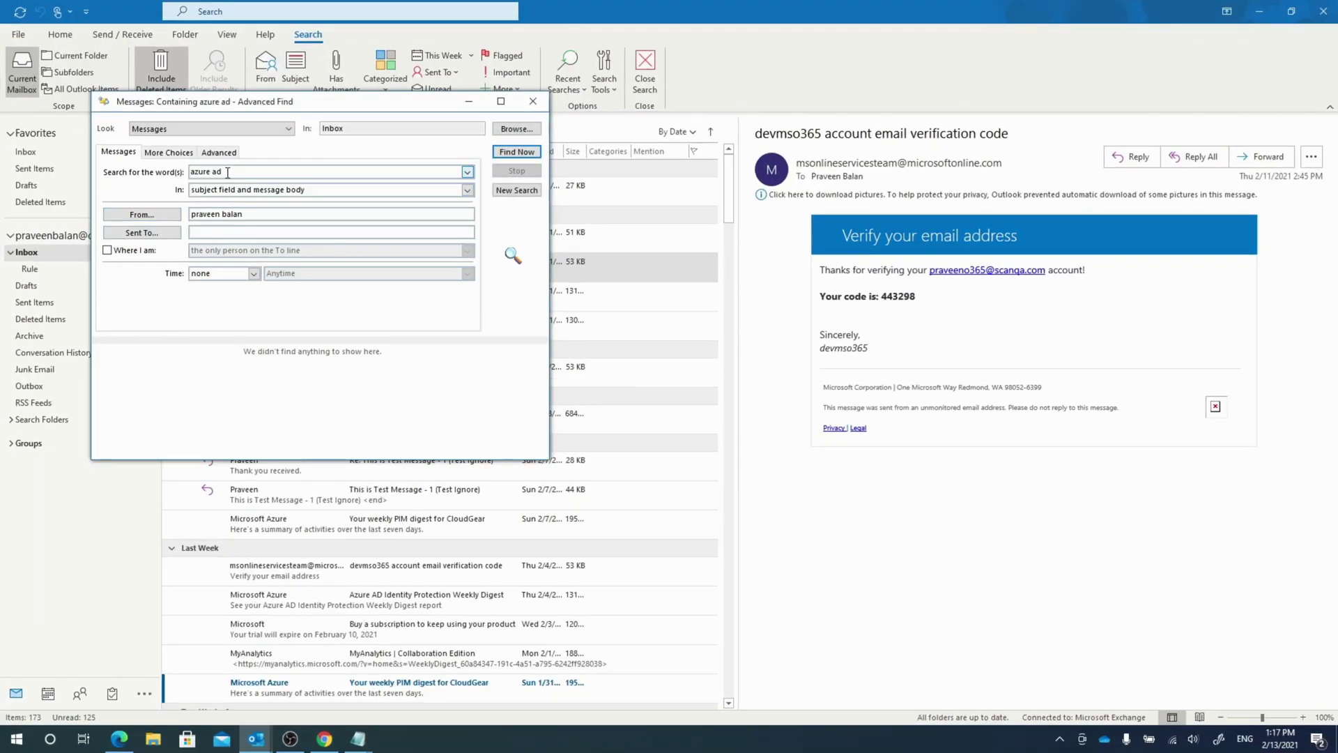
Limit Advanced Find to the subject field only, act on an Azure AD result, then select Test Email - 1.
click(421, 191)
click(300, 202)
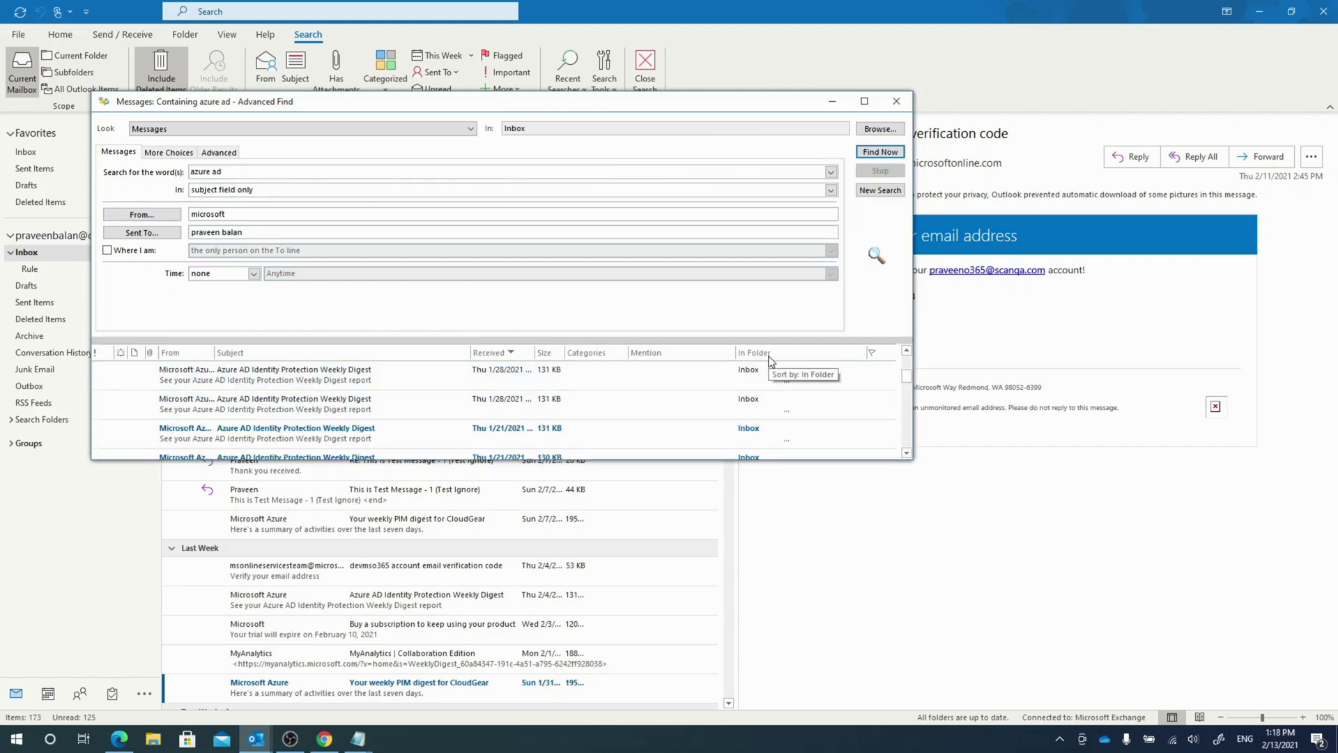
right_click(234, 400)
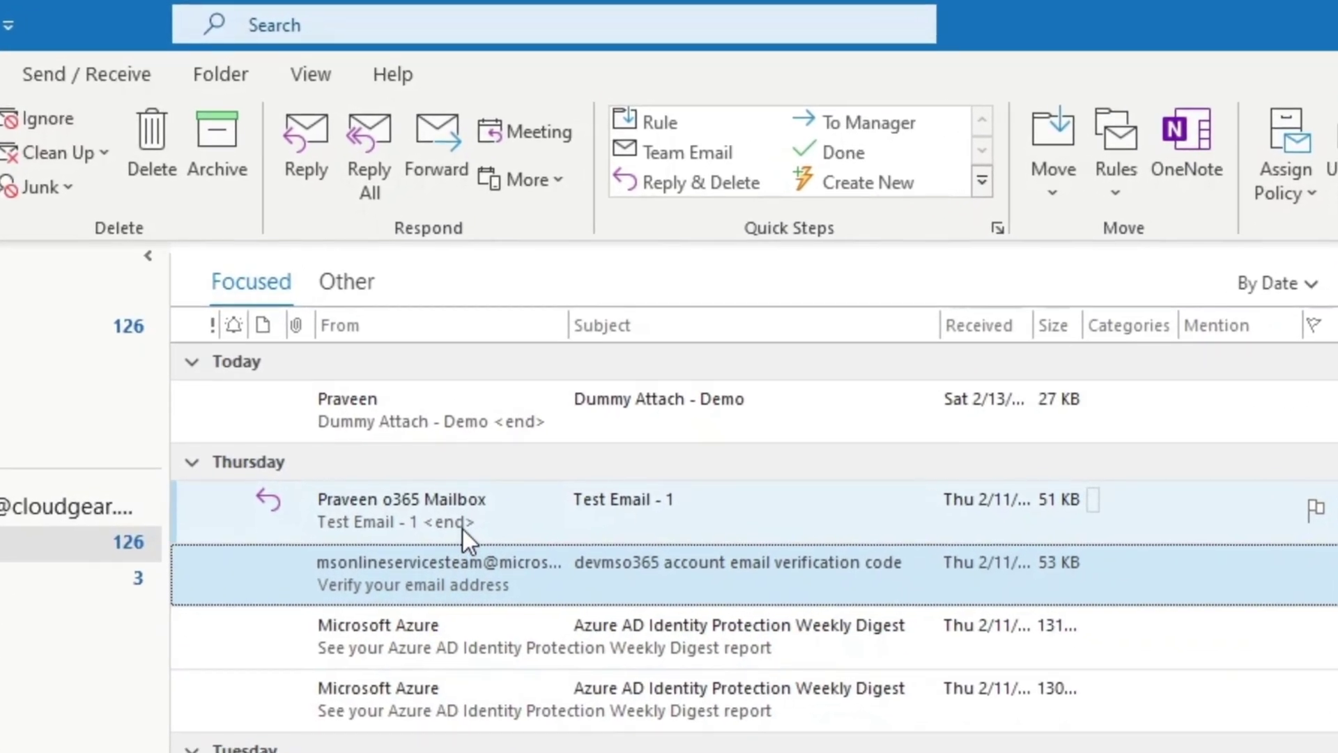
click(463, 529)
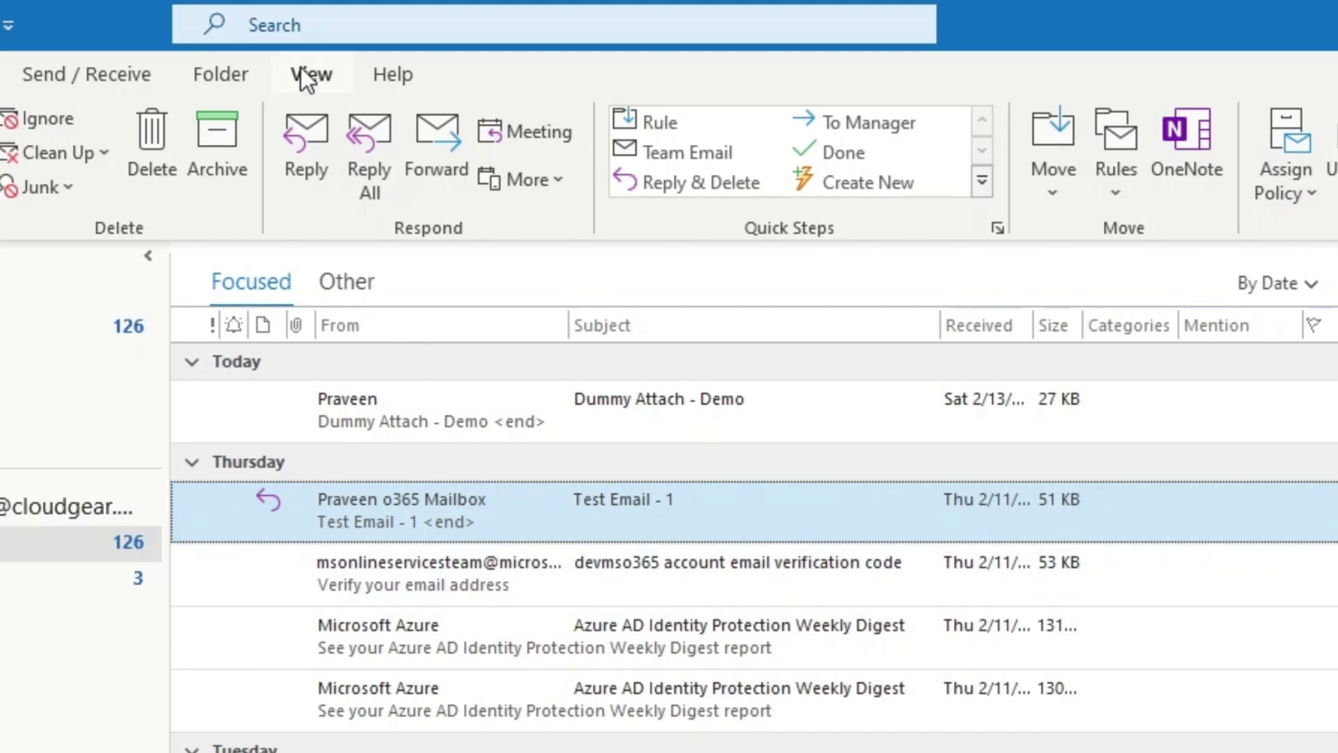
Search for microsoft, then for the verification sender's copied e-mail address.
click(312, 17)
text(microso)
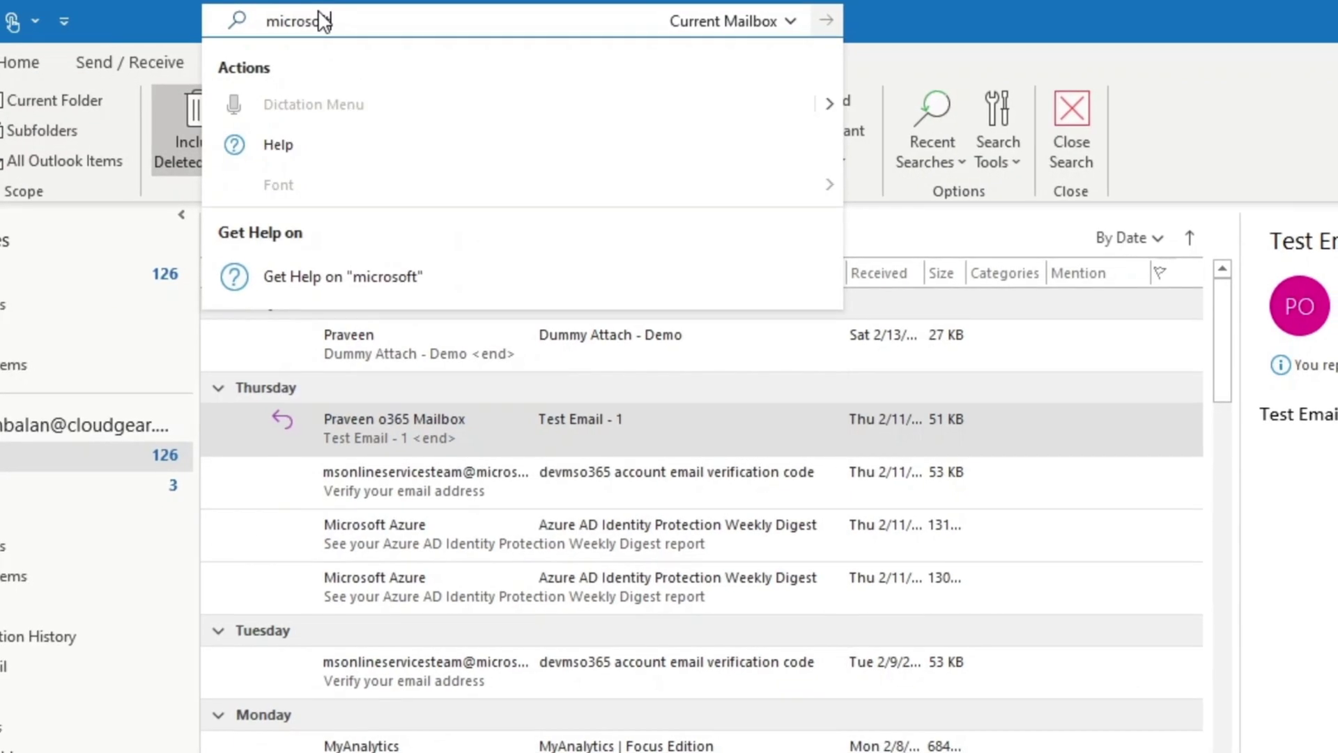
text(ft)
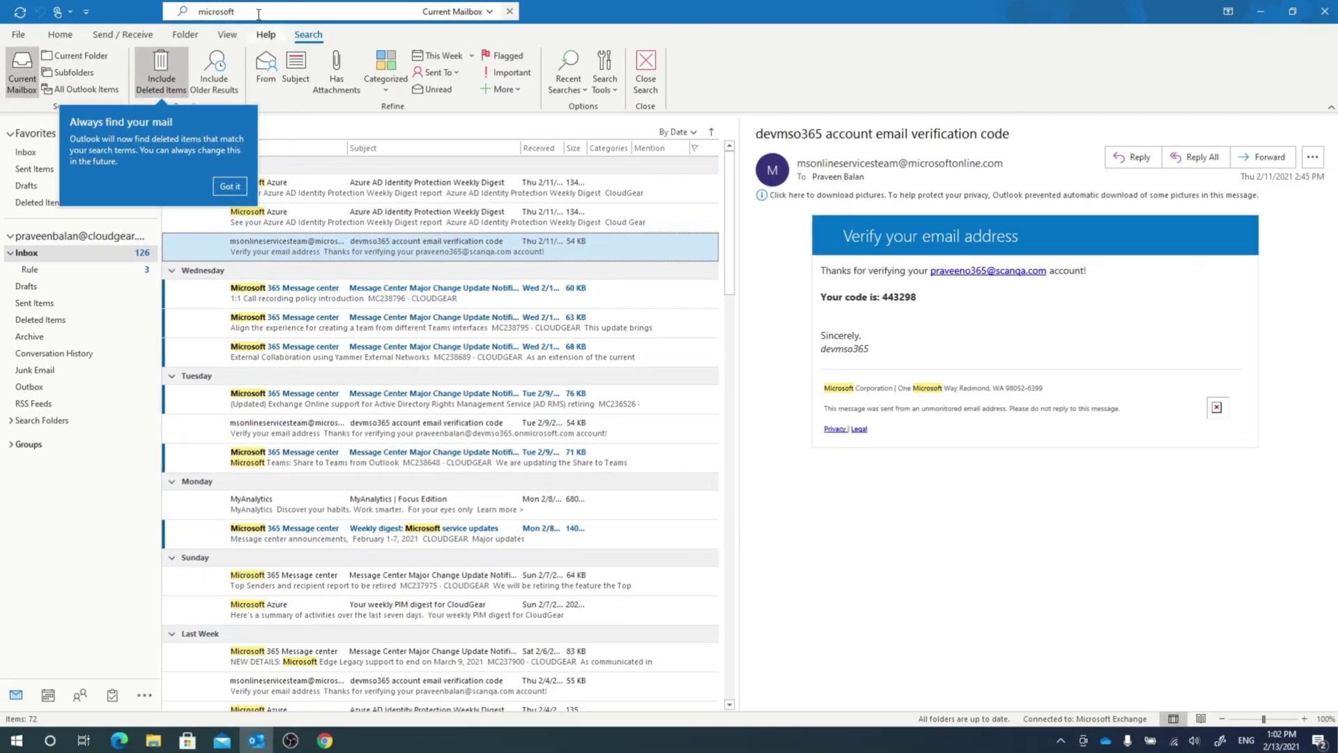
click(1129, 220)
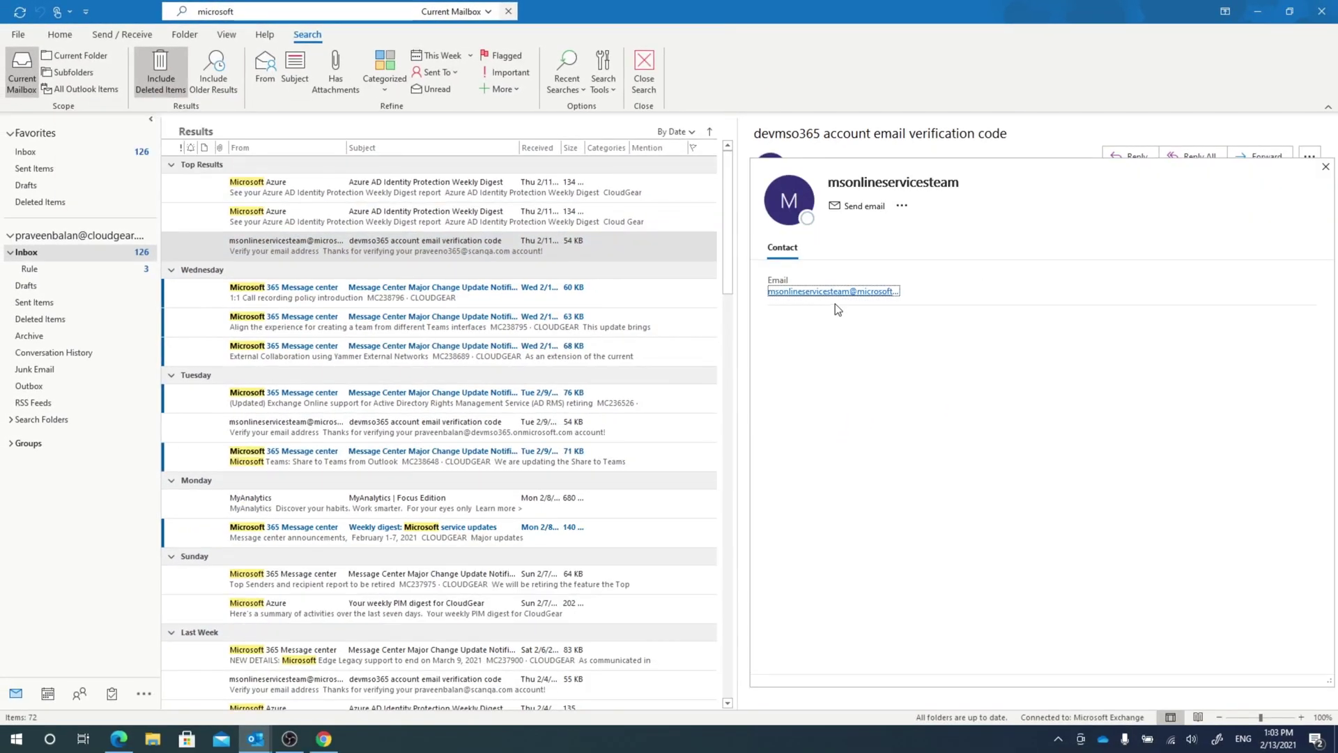
right_click(1093, 400)
click(869, 300)
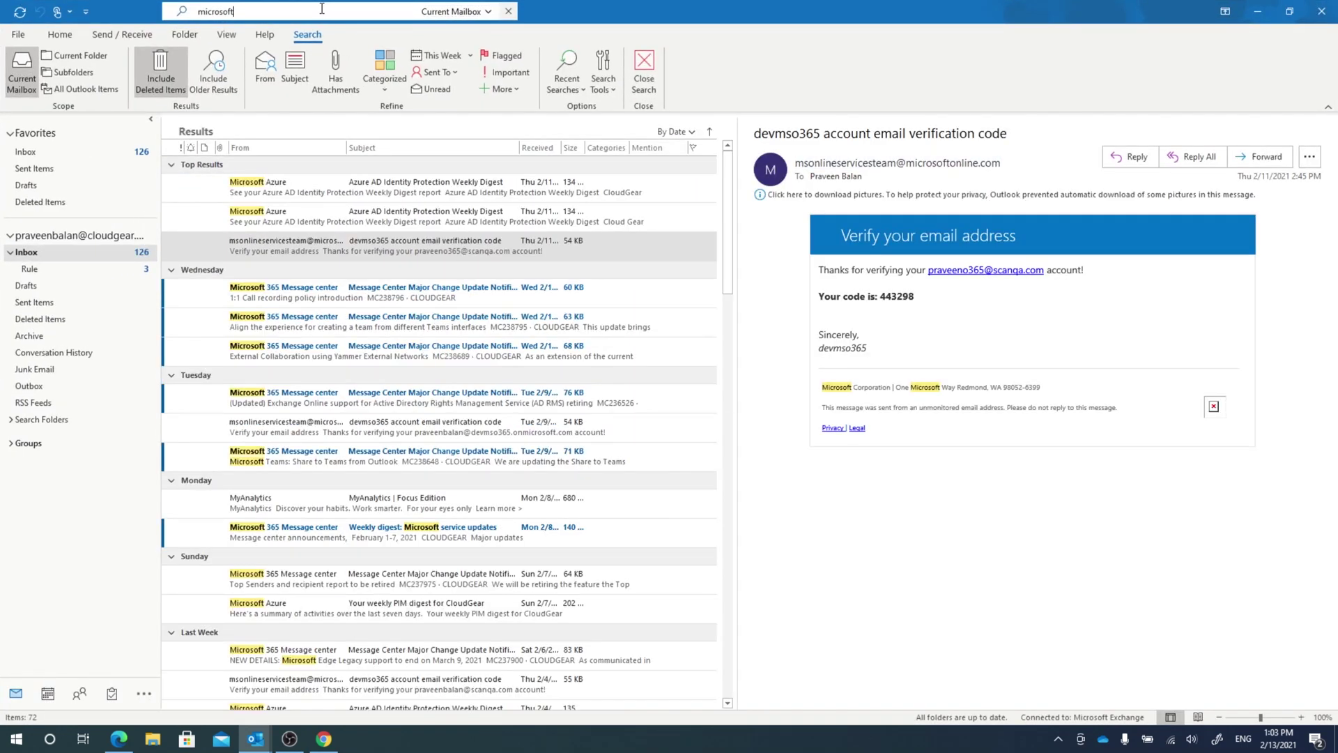
key(ctrl+v)
key(Return)
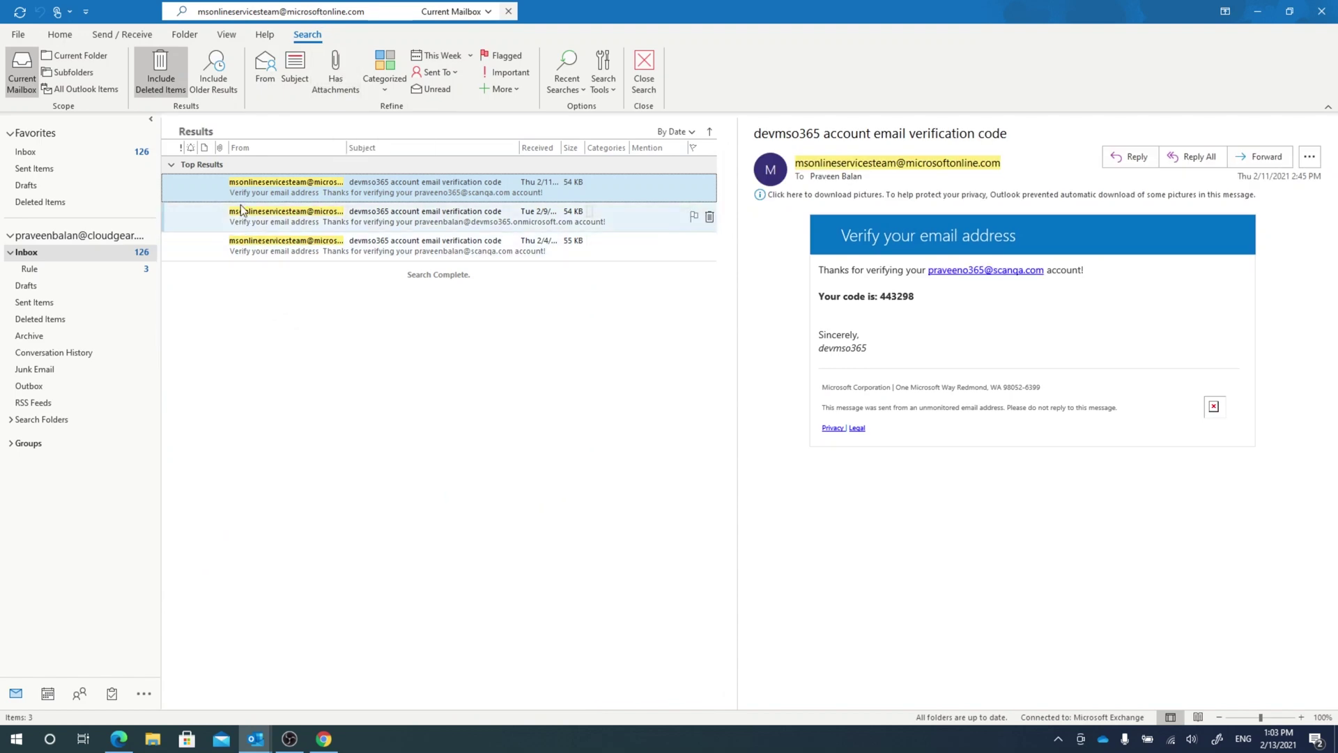
Replace the search text with 'Test' to list its 12 matching messages.
drag(379, 12, 159, 26)
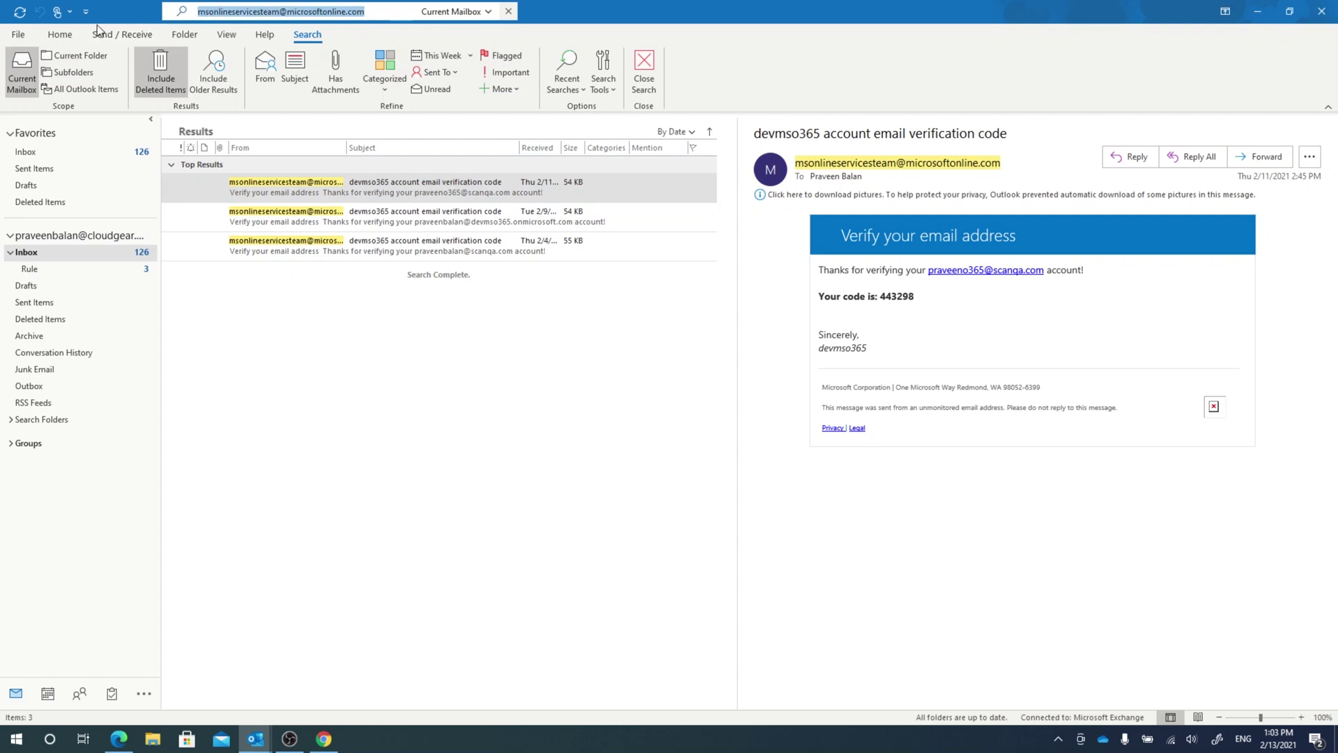
key(BackSpace)
text(Test)
key(Return)
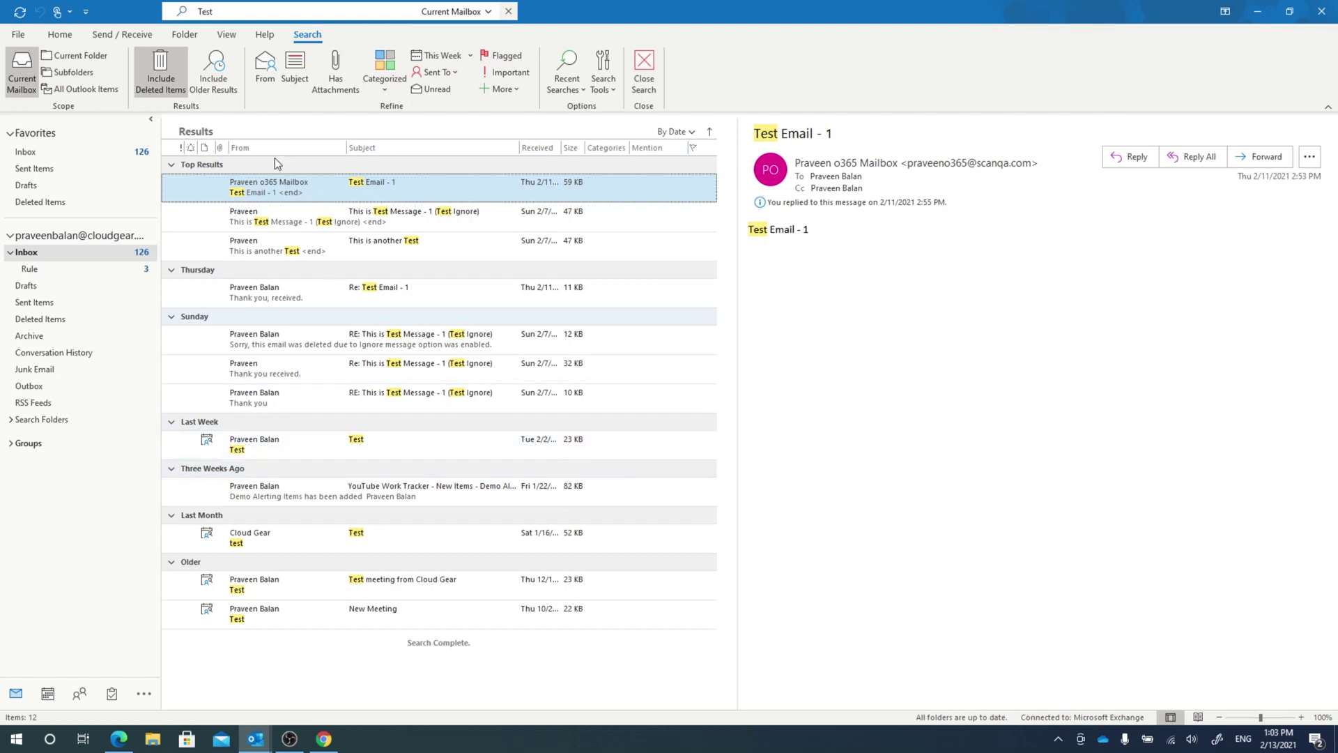
Search for the sender's name plus 'test' and view the Last Week Test meeting invite.
click(213, 12)
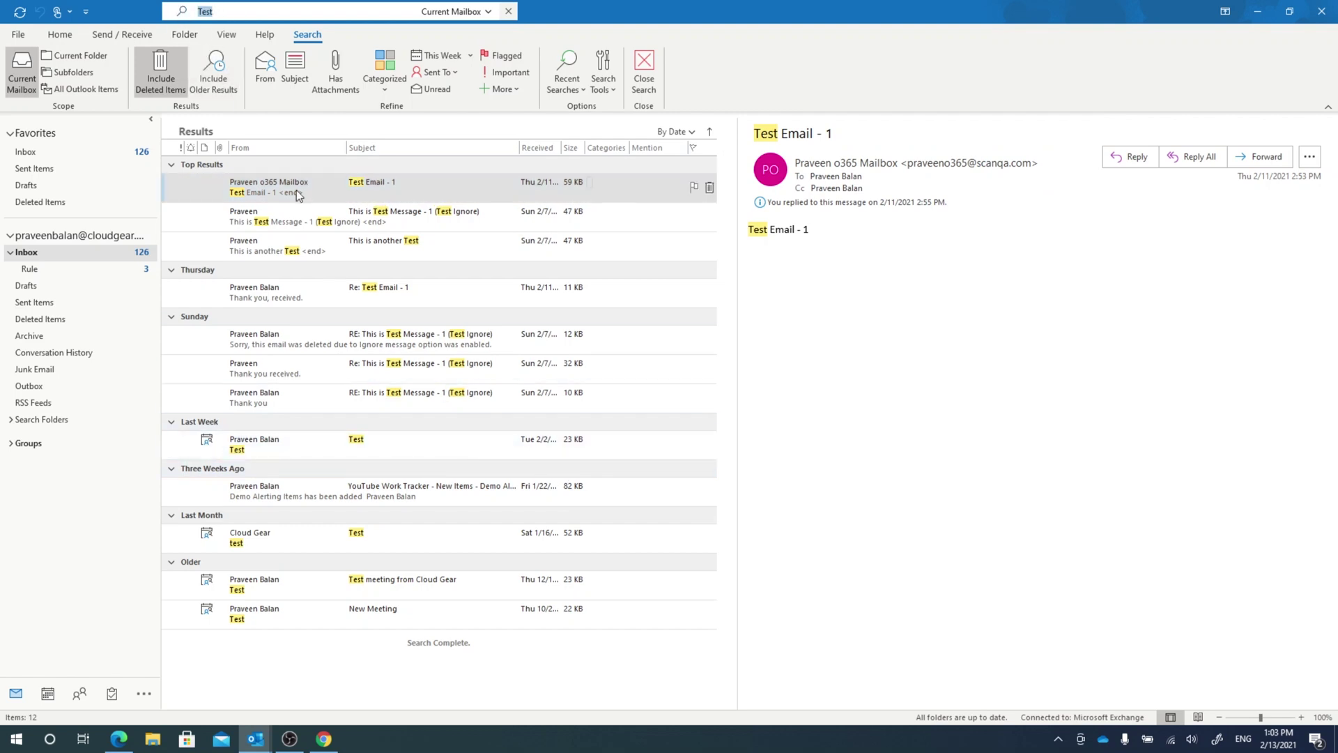
text(praveen test)
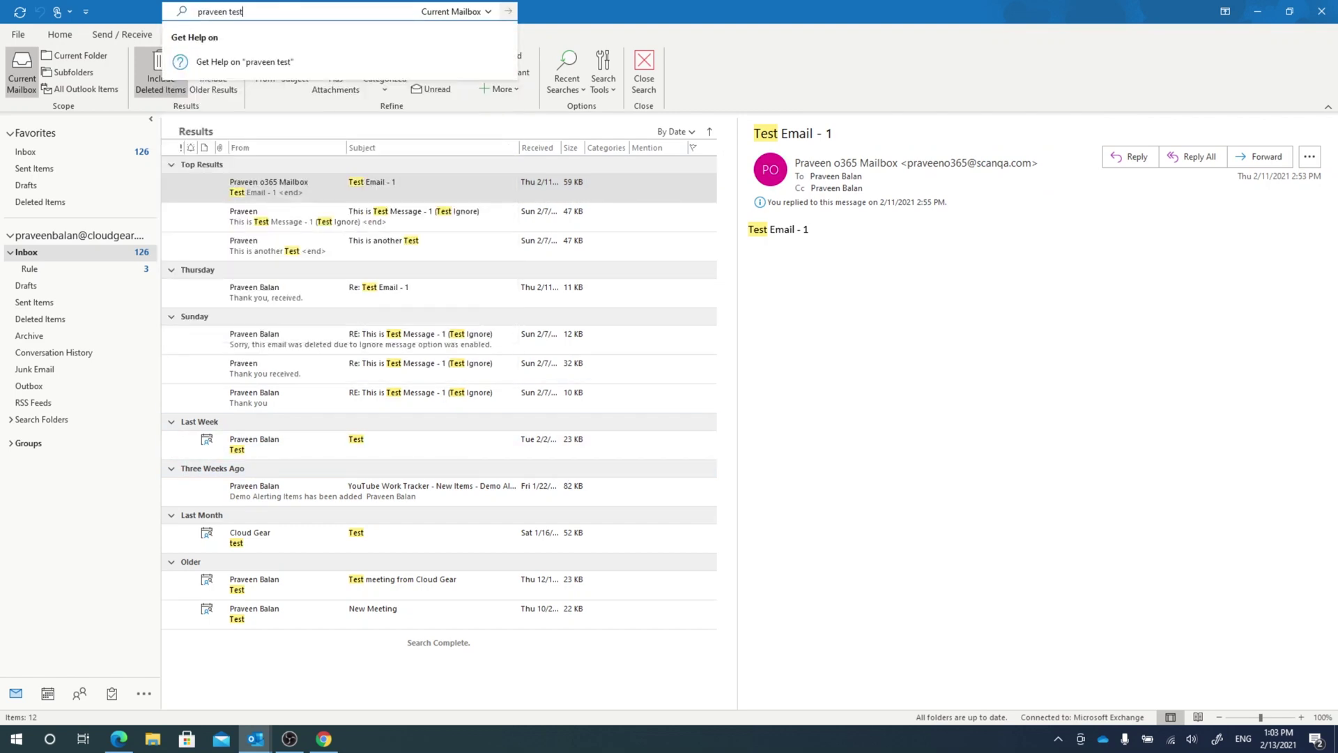
key(Return)
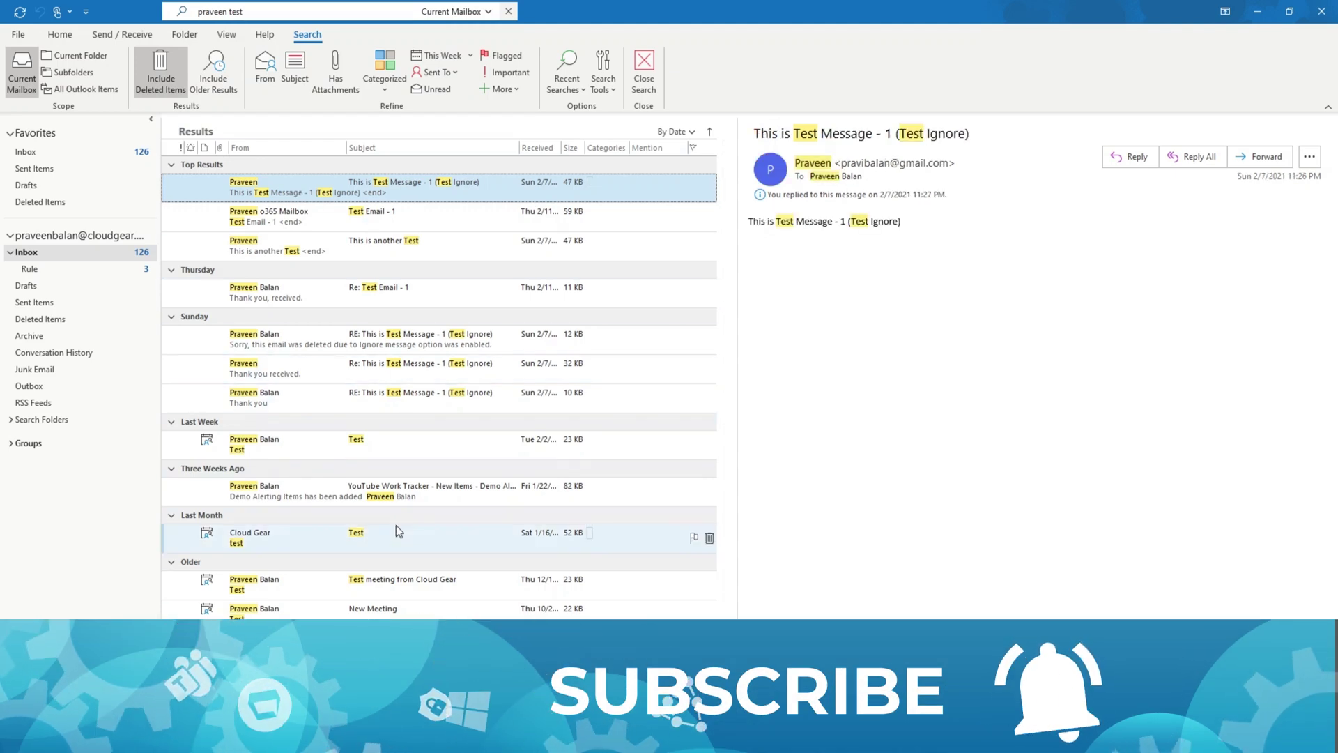
click(263, 446)
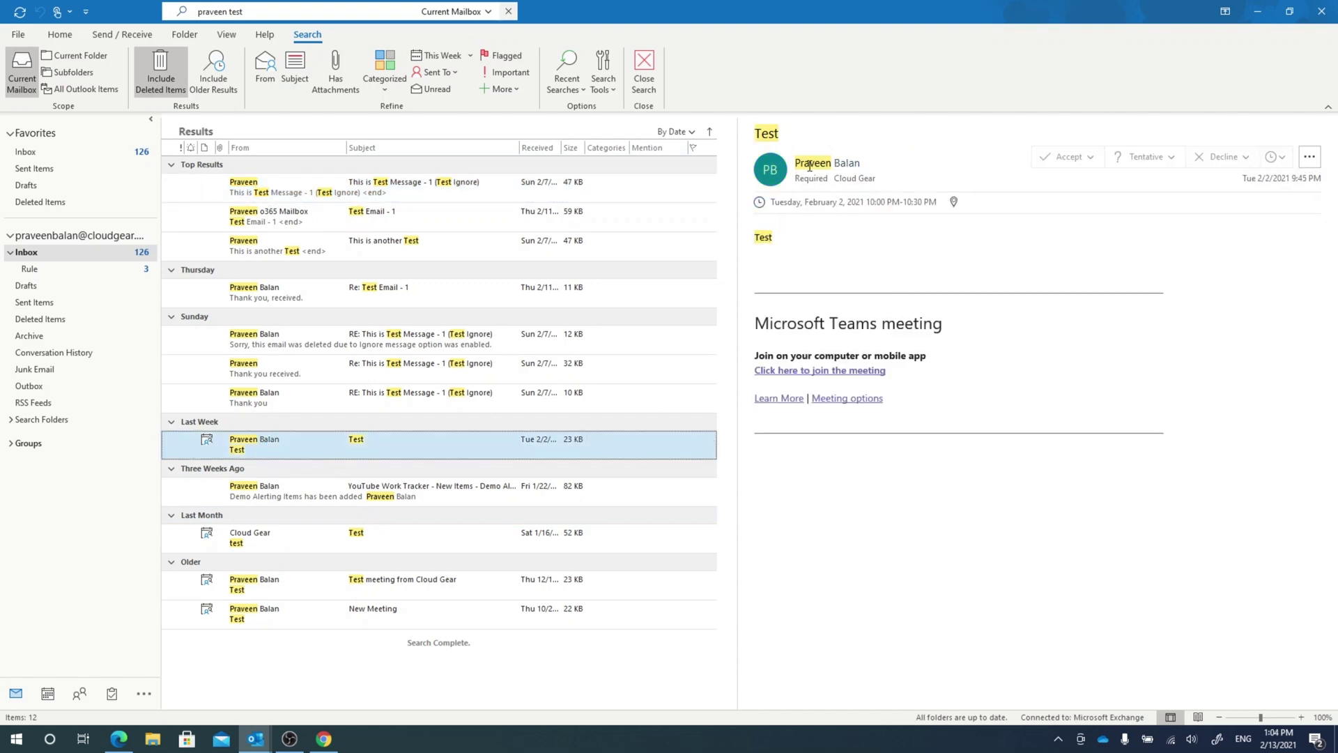
Add 'team' then 'new' to the query, checking the Test and New Meeting invites along the way.
click(270, 14)
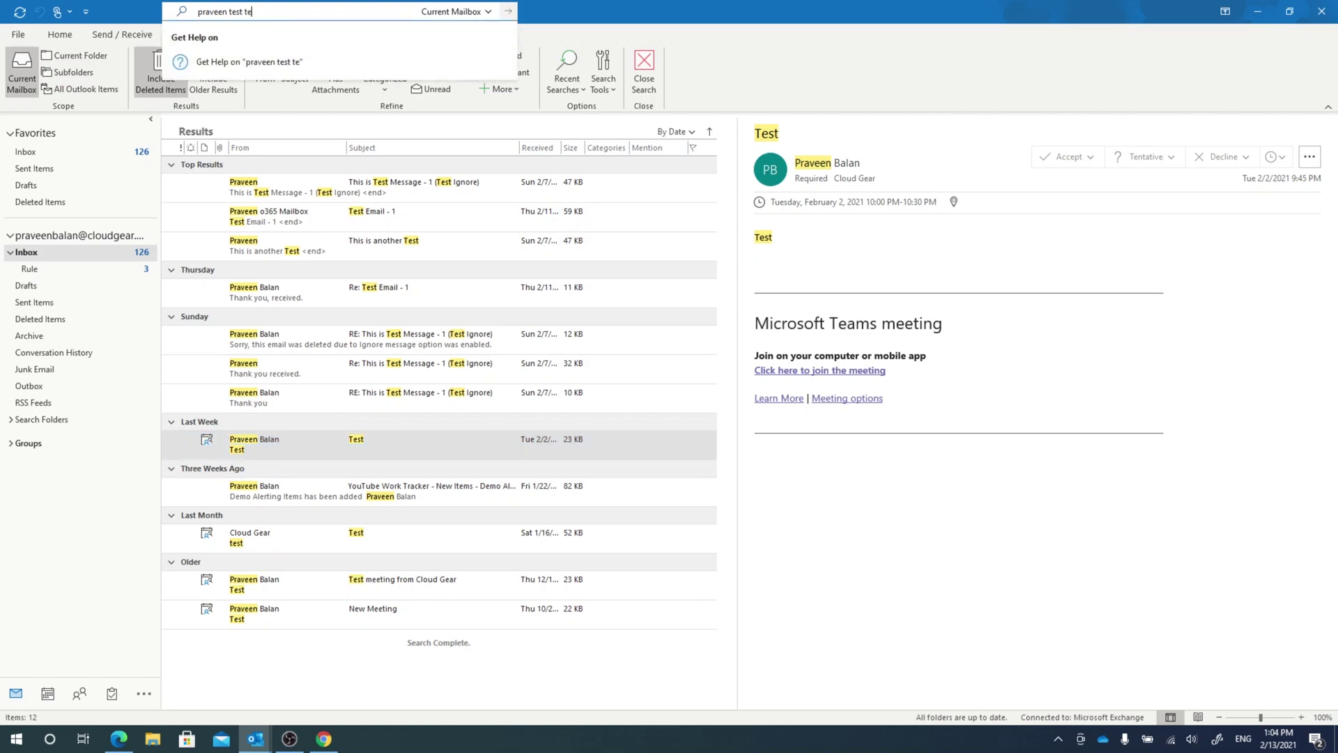
text(team)
key(Return)
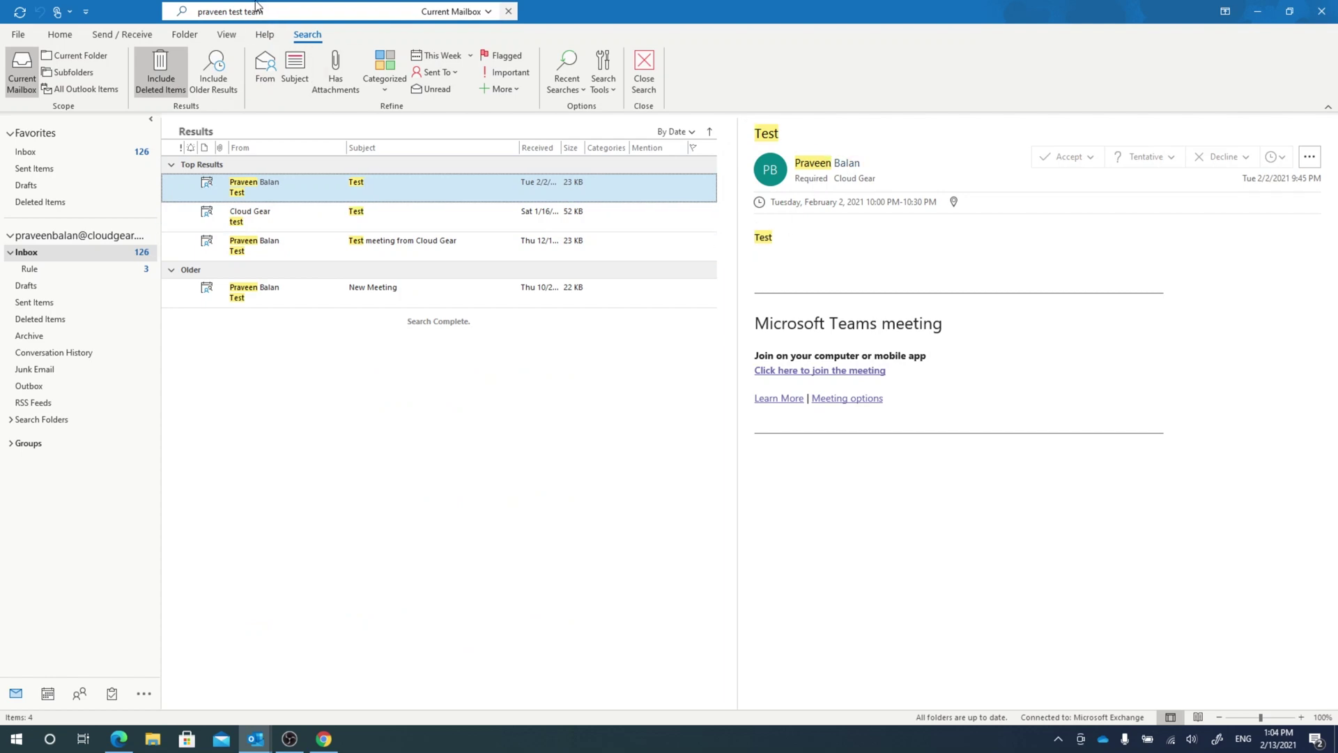
drag(786, 329, 951, 325)
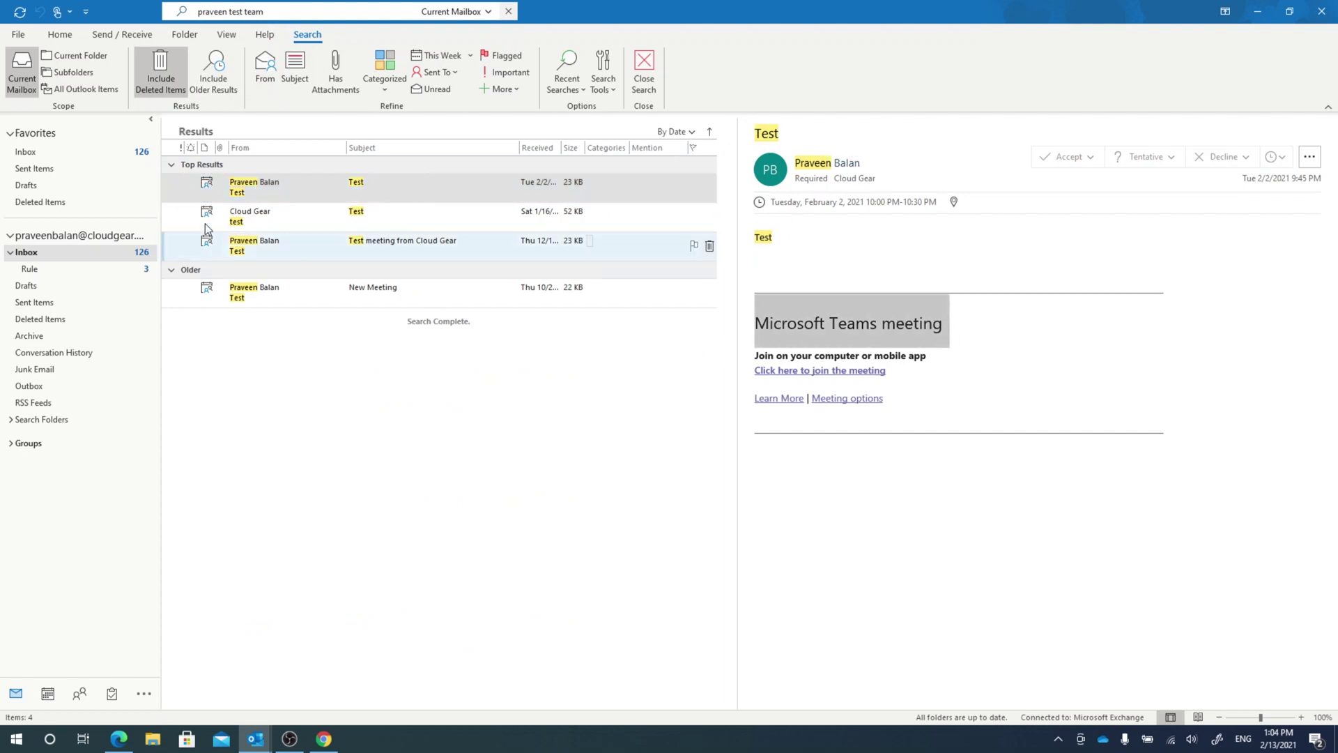
click(236, 252)
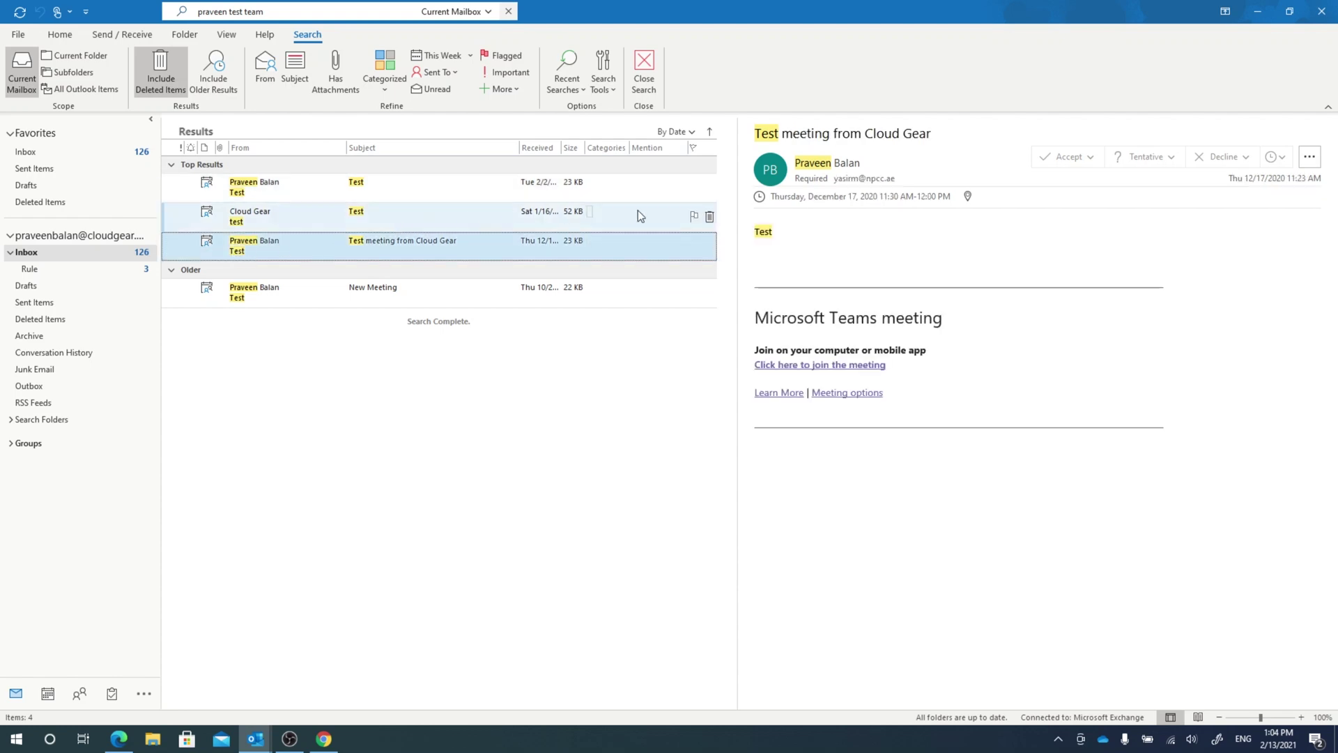
click(252, 299)
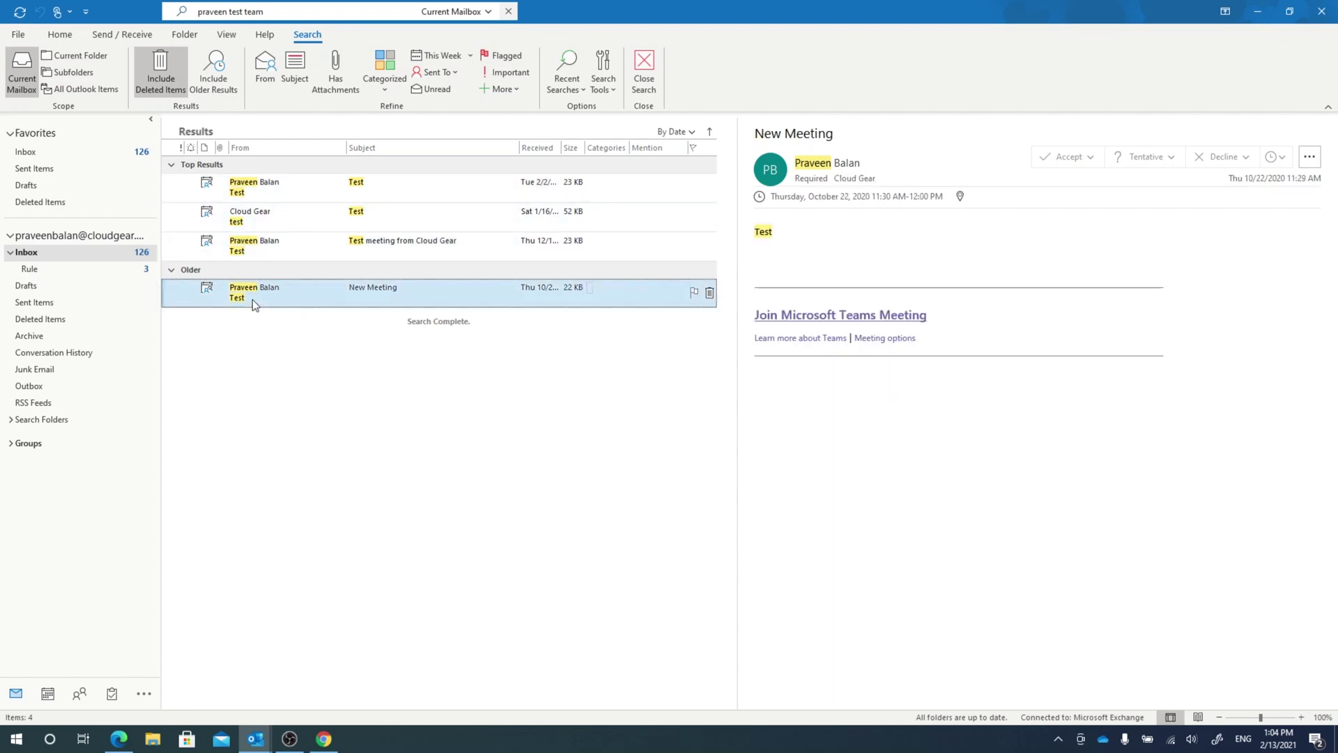
click(257, 187)
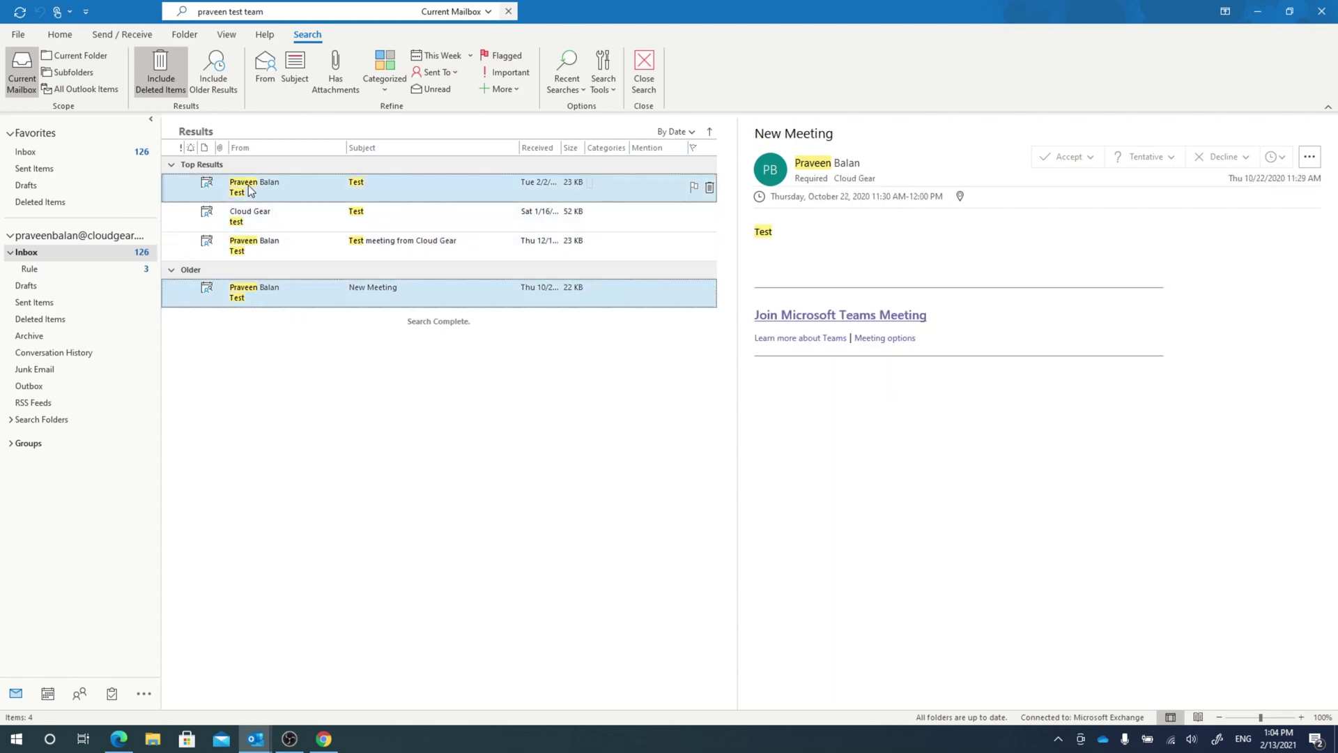
click(286, 14)
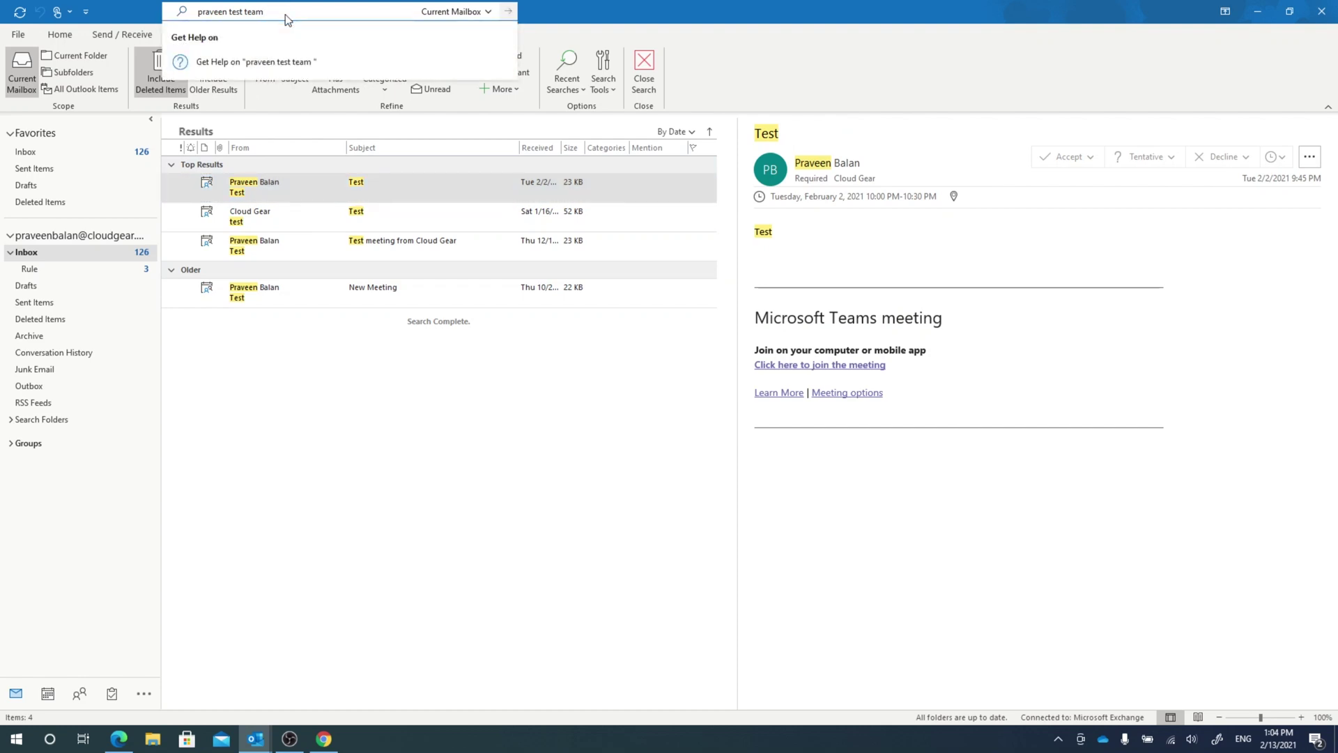
key(Return)
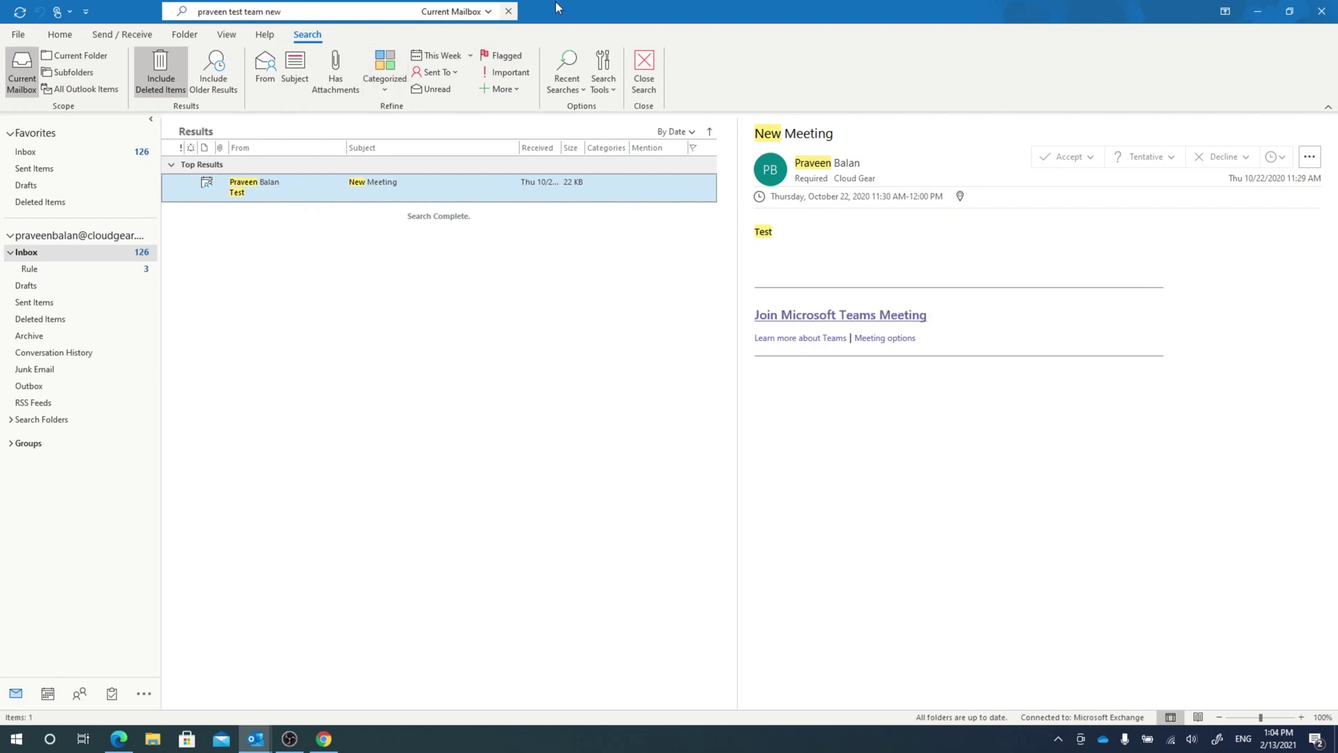
Close the previous search and turn on Include Deleted Items.
click(510, 13)
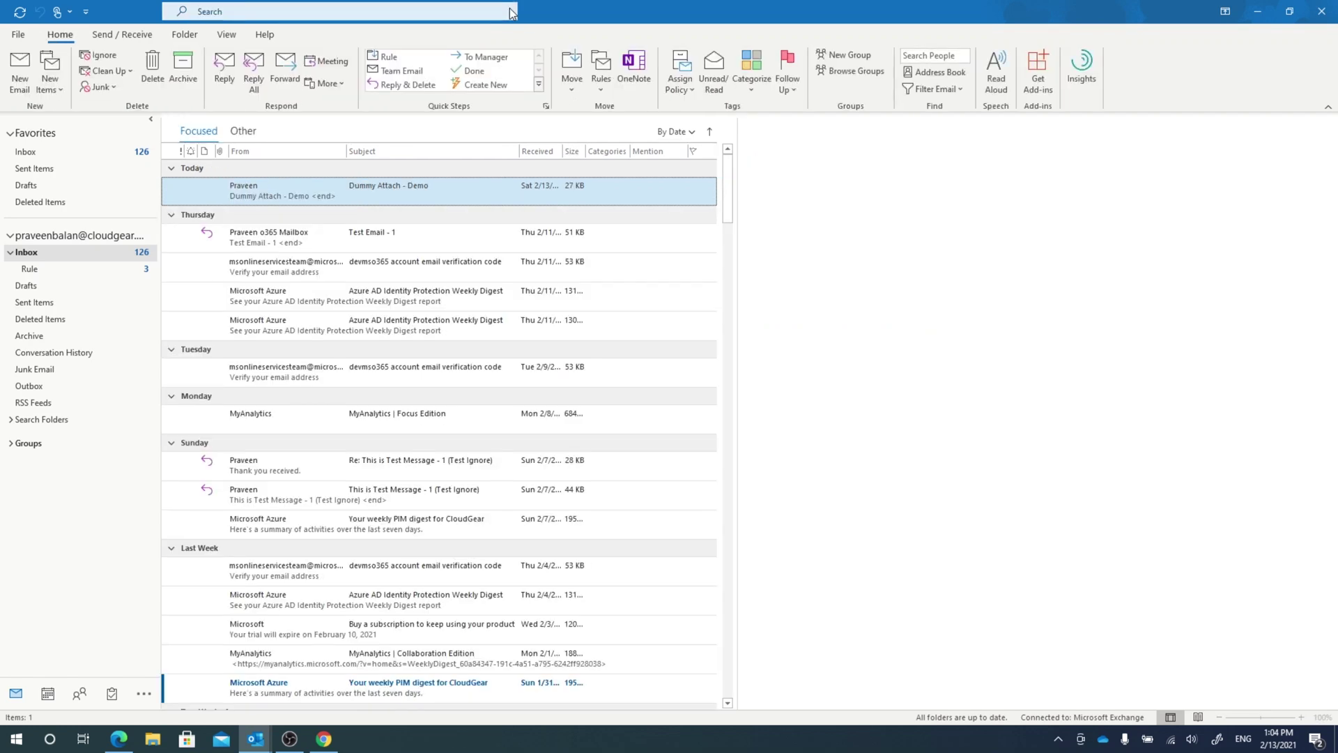
click(391, 294)
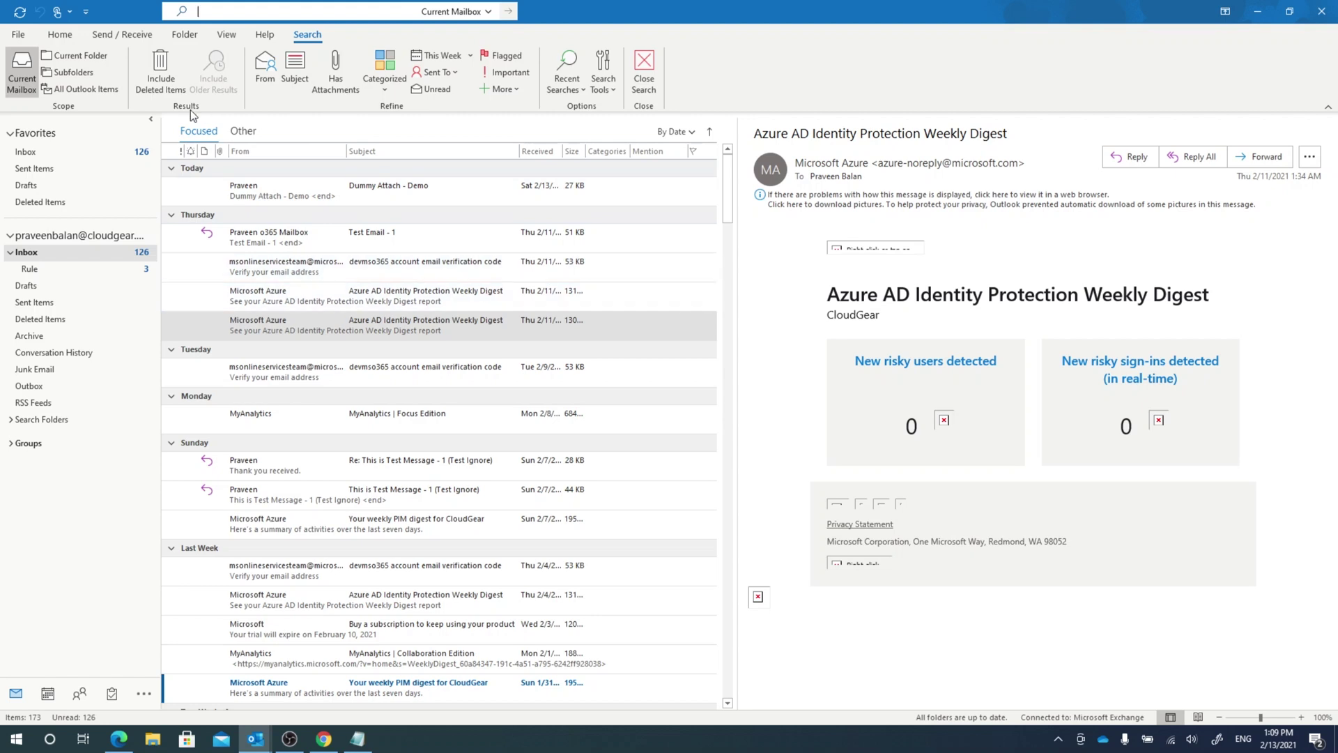
click(160, 73)
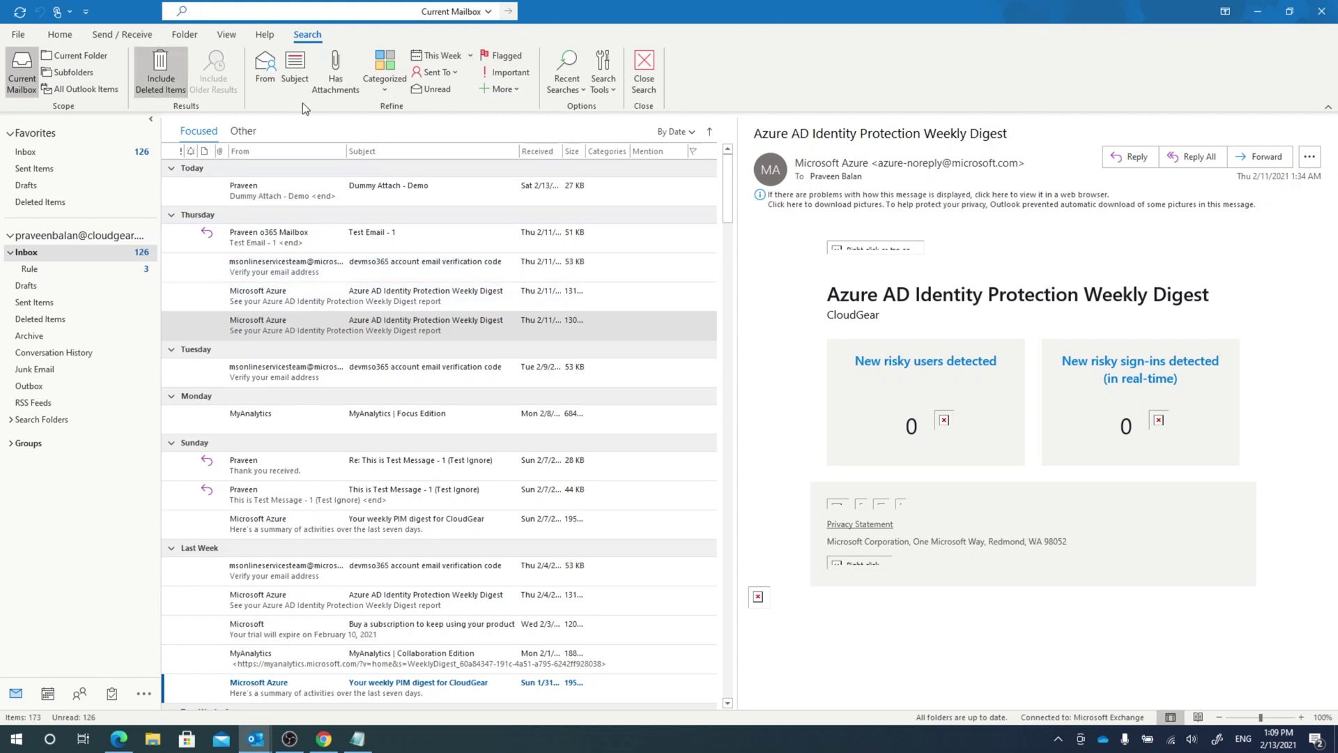
Add from:microsoft and subject:Azure conditions to the search.
click(274, 78)
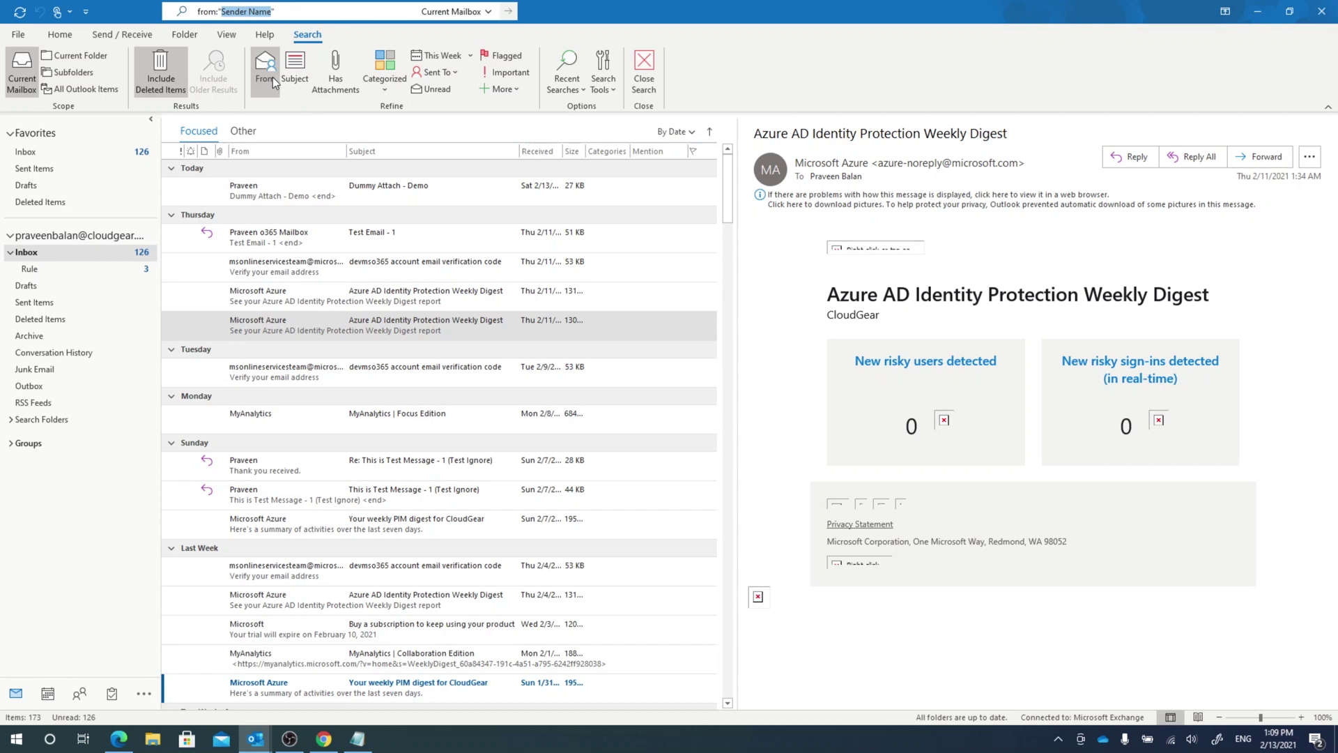
text(microsodft)
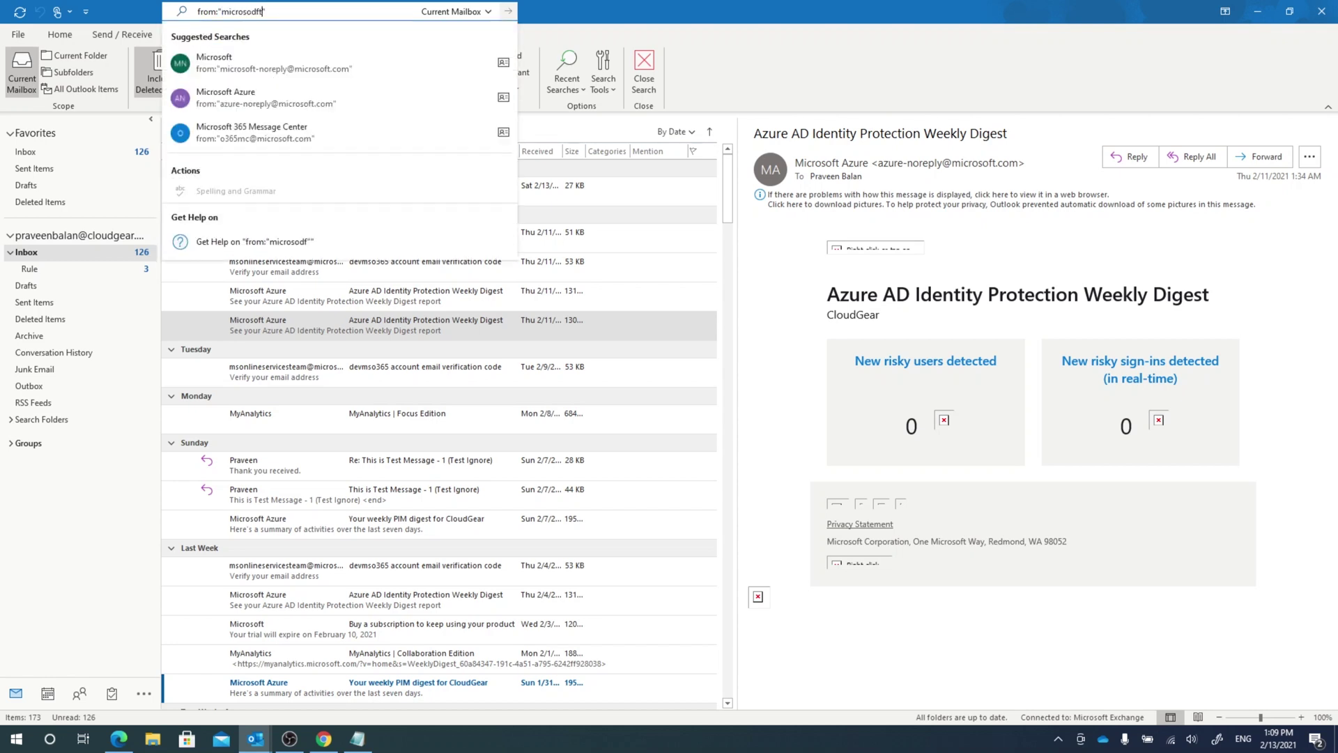
key(BackSpace)
text(ft)
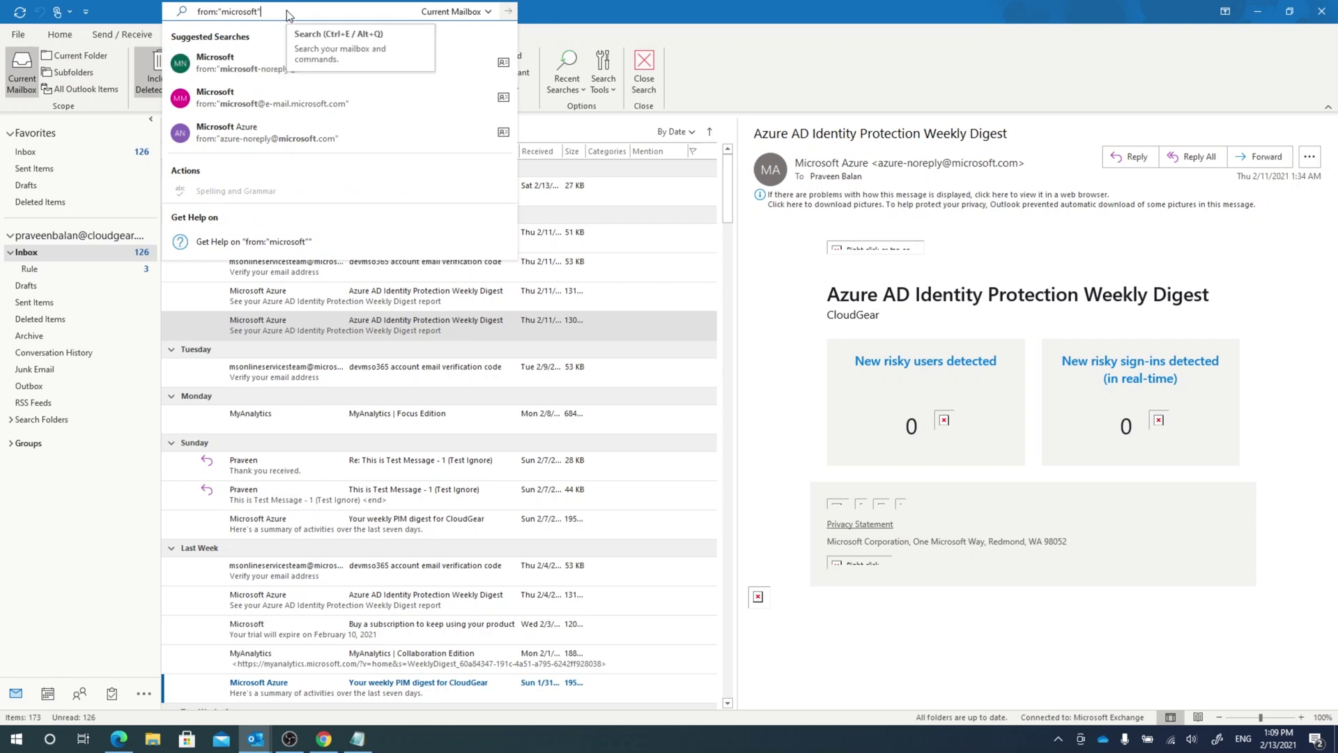
click(772, 67)
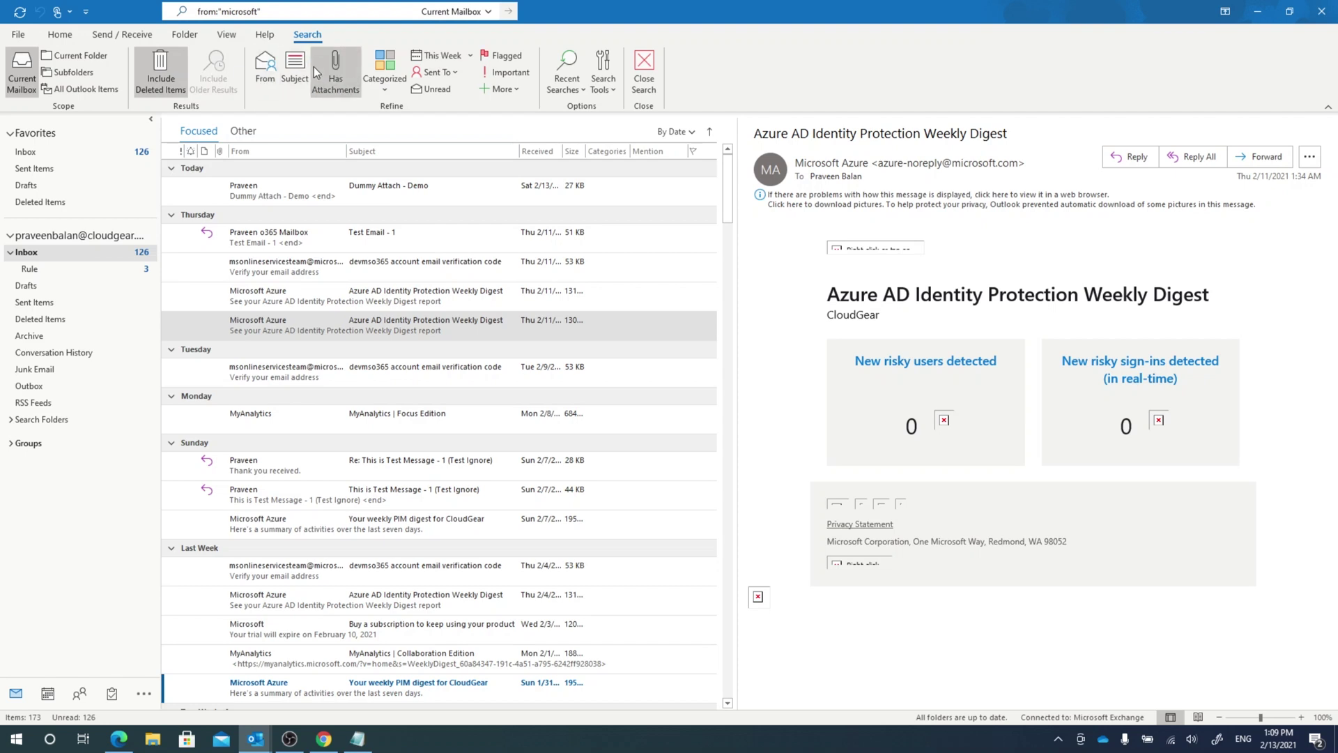
click(290, 74)
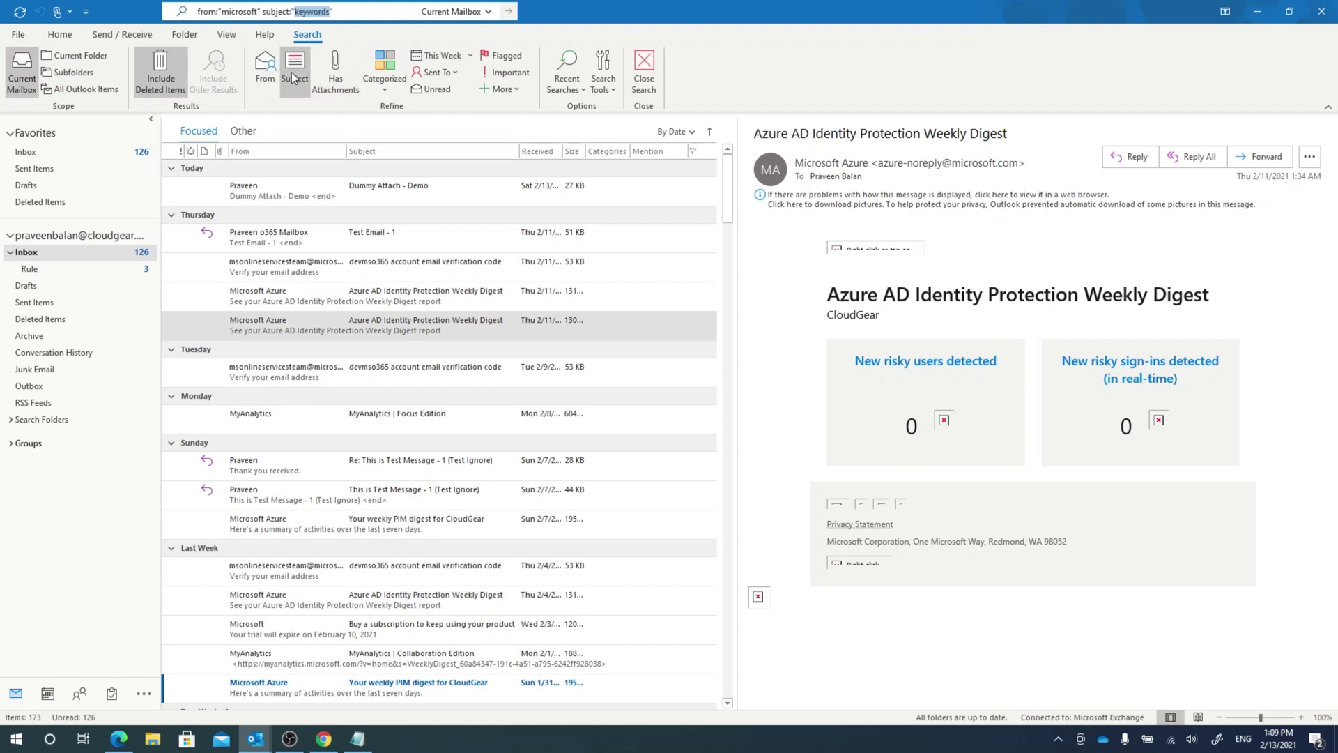
text(Azure AD)
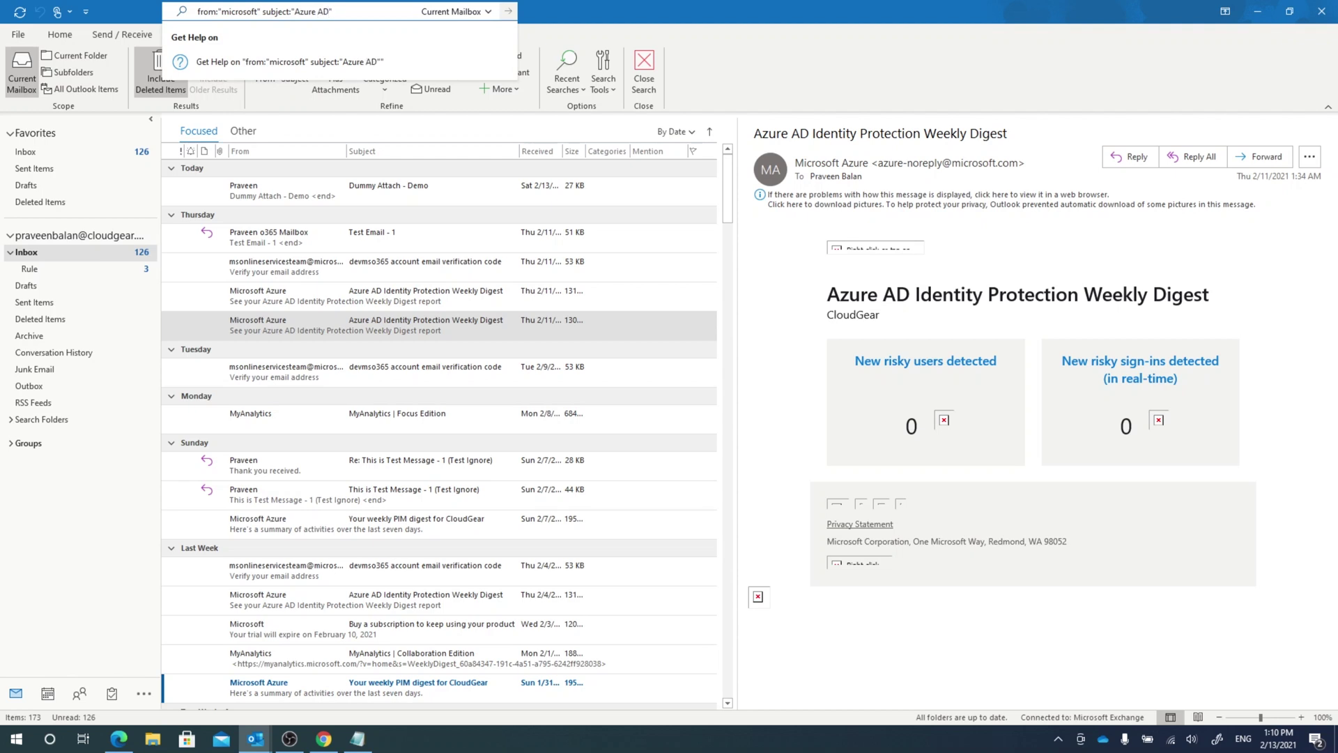
key(Return)
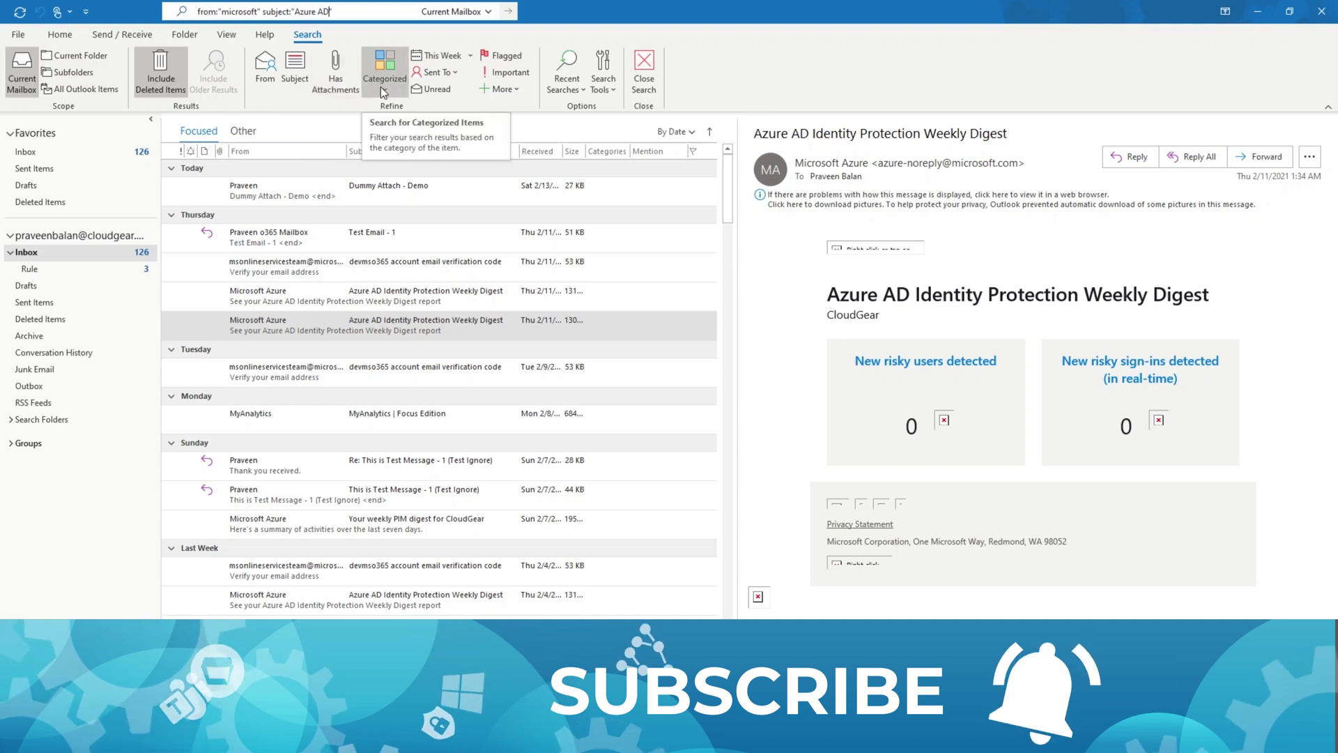
Add the Sent To Me or CC: Me condition and select the whole query.
click(436, 71)
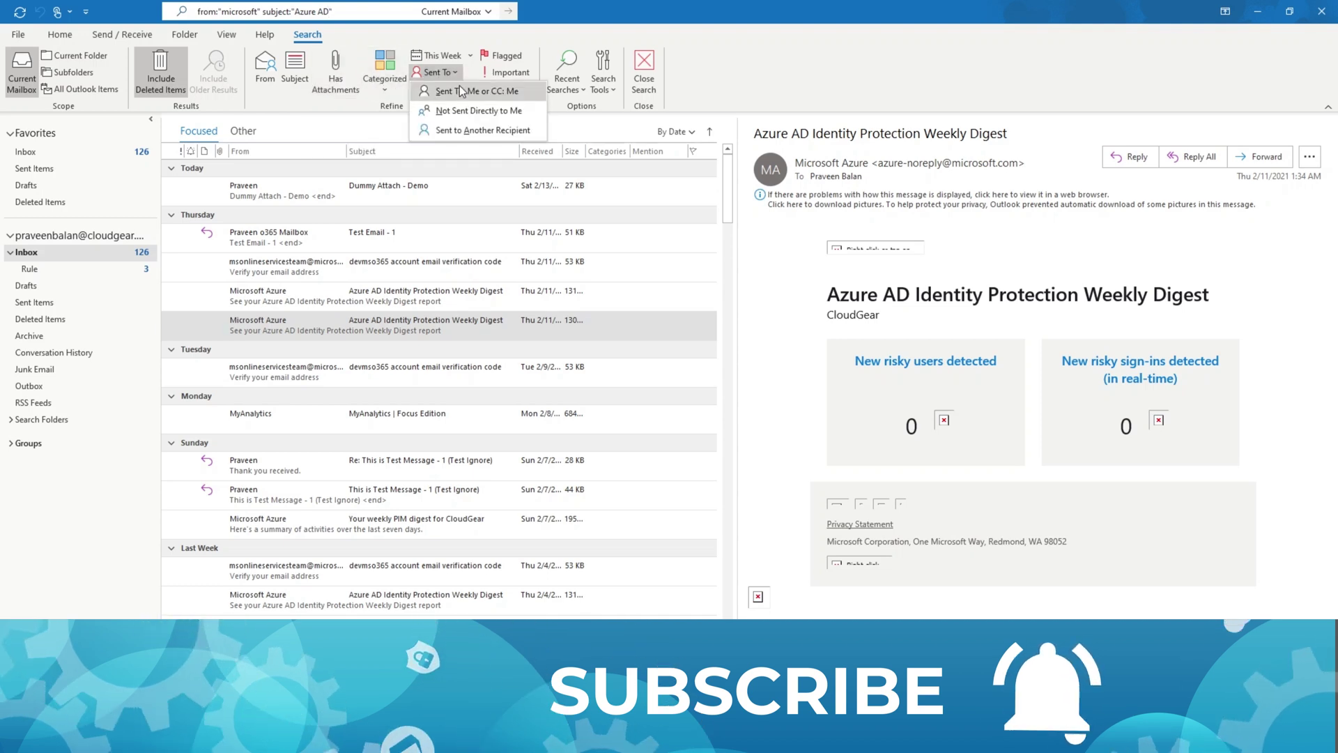
click(458, 88)
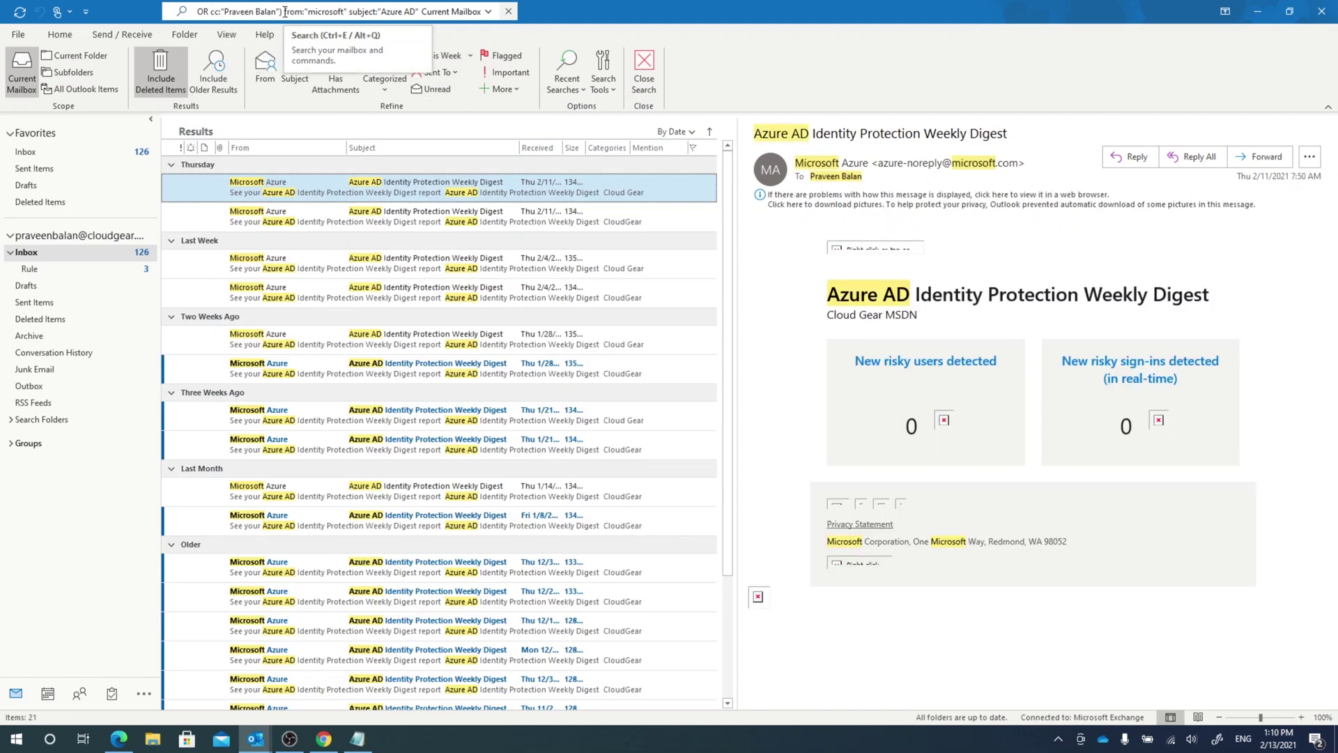
click(284, 11)
click(245, 11)
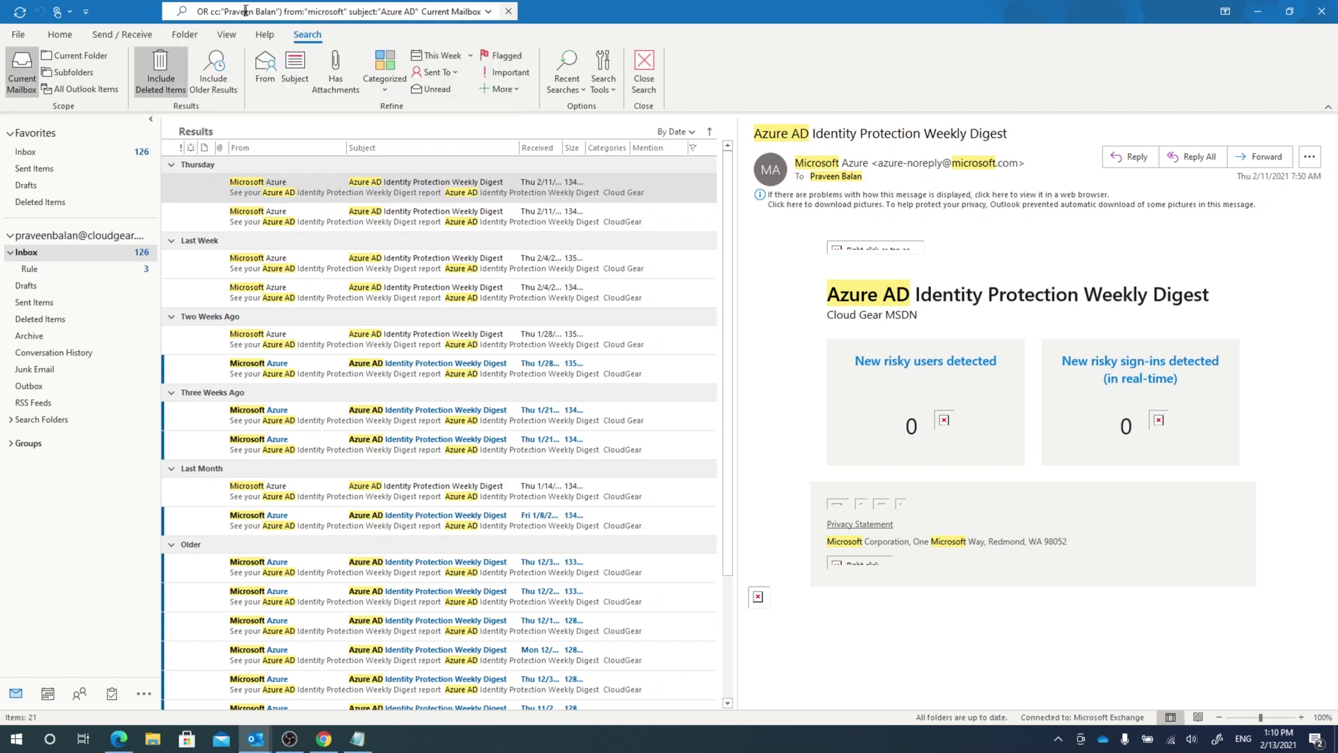
key(ctrl+a)
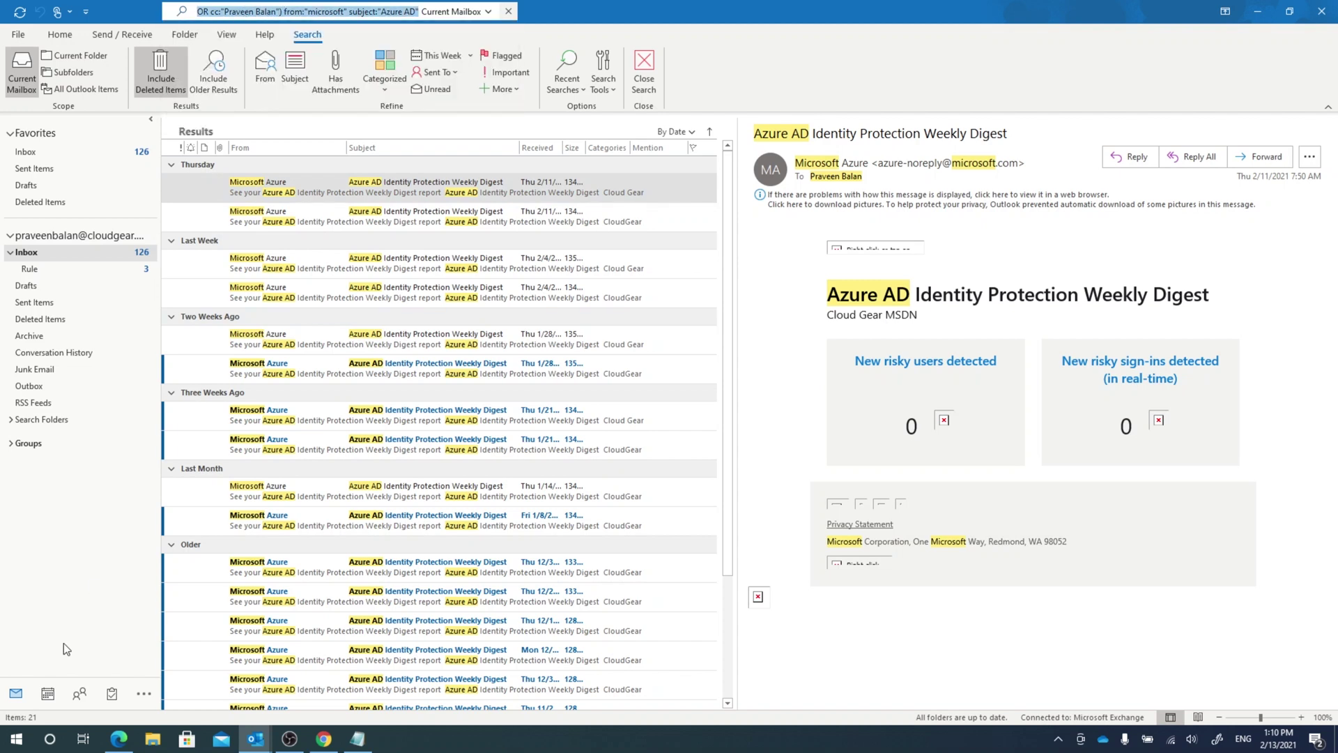
Launch Notepad from Run and paste the copied search query into it.
right_click(16, 738)
click(72, 671)
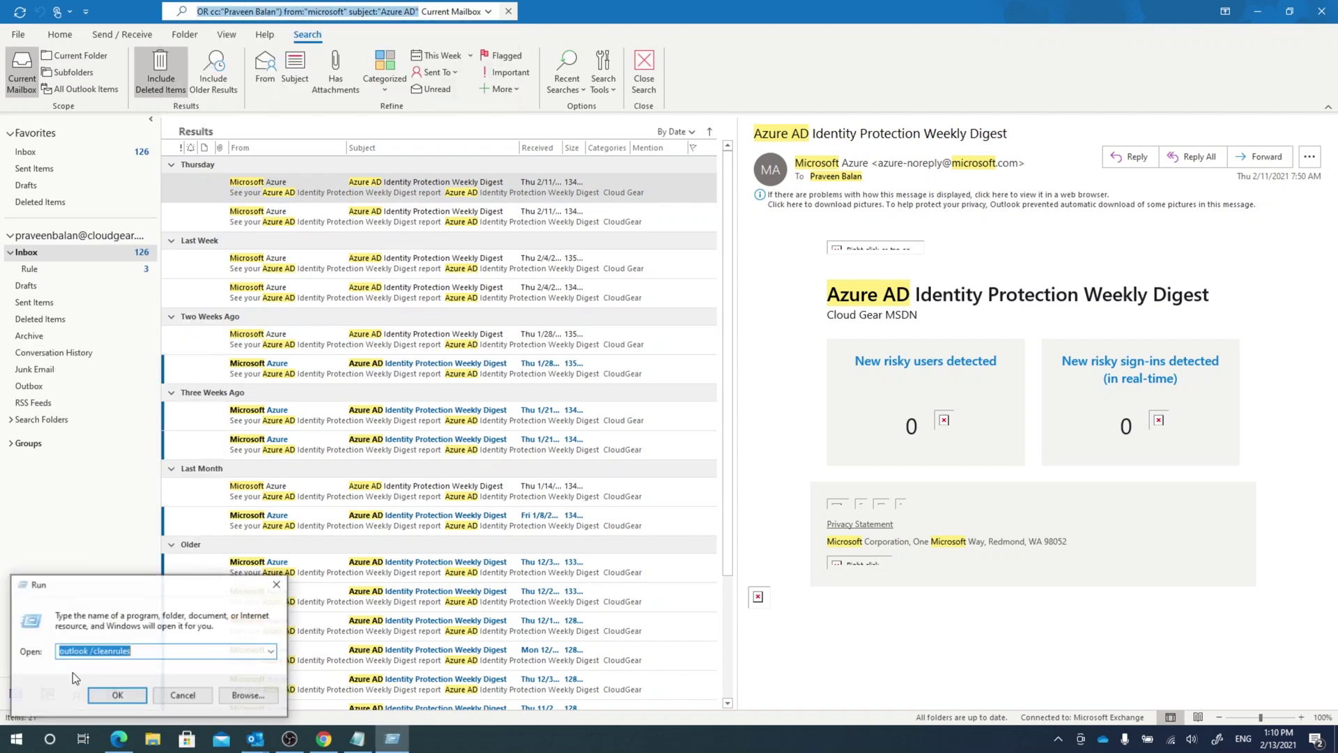
text(not)
key(Return)
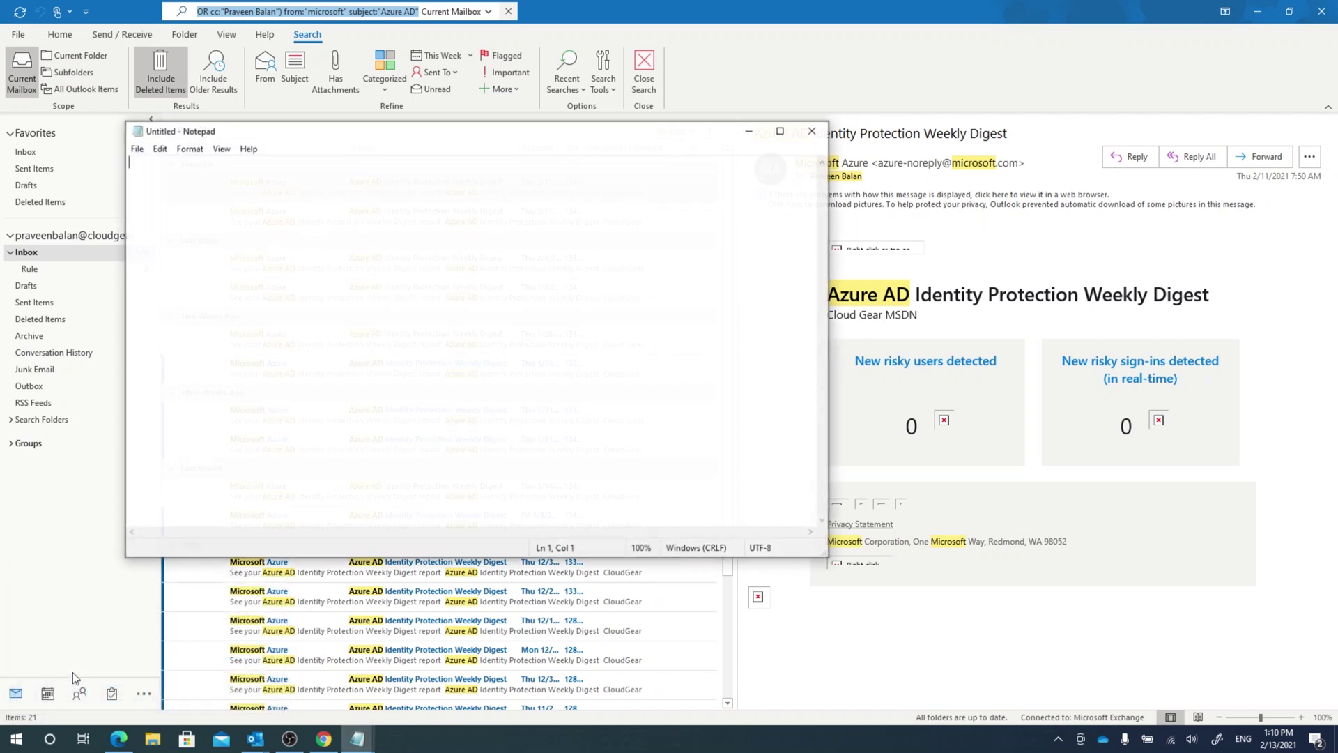
key(ctrl+v)
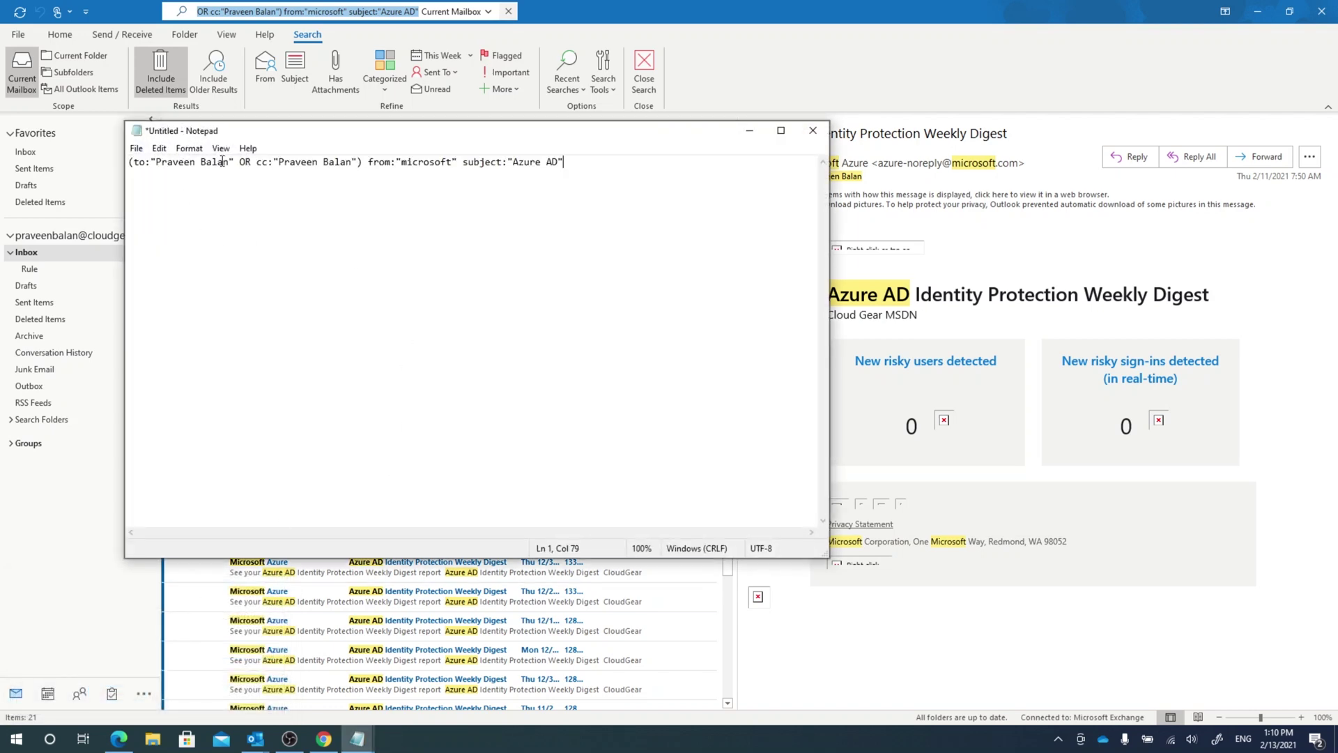
drag(377, 161, 558, 162)
Back in Outlook, open the Thu 1/28 Azure AD digest result.
click(750, 131)
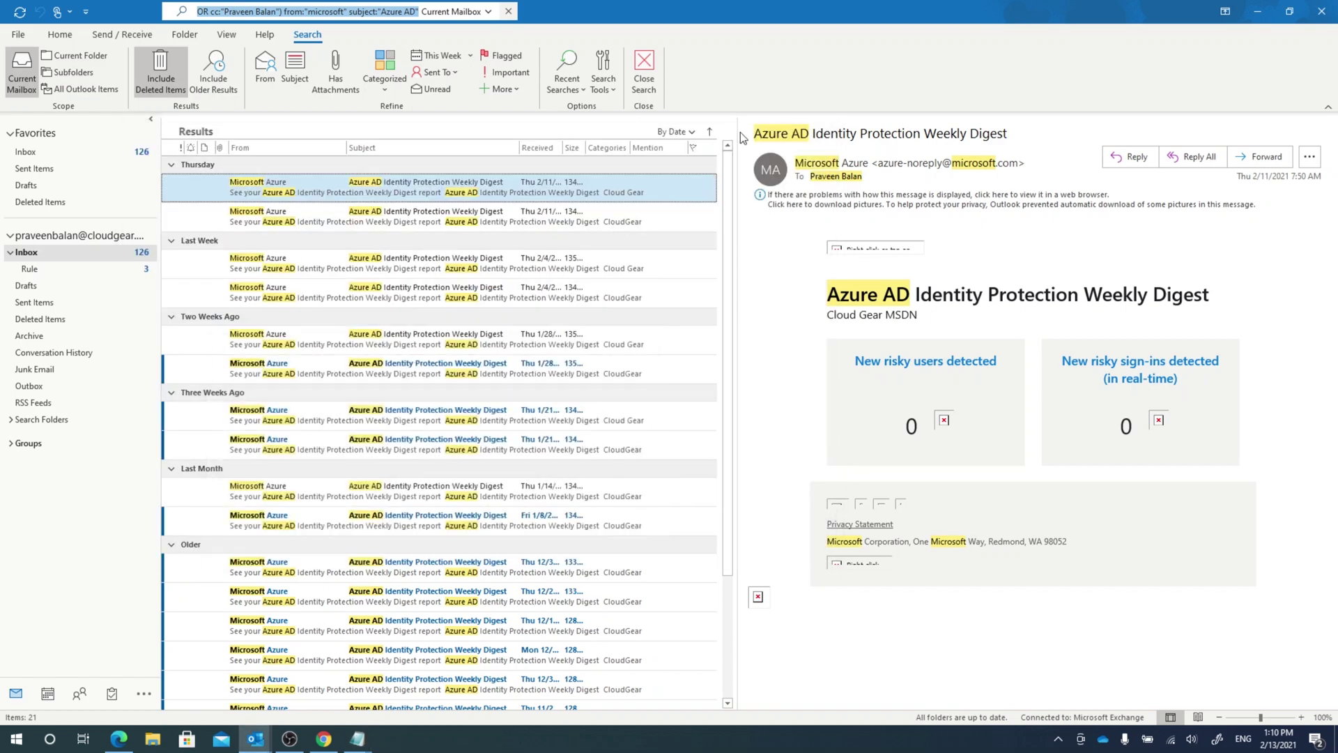
click(313, 375)
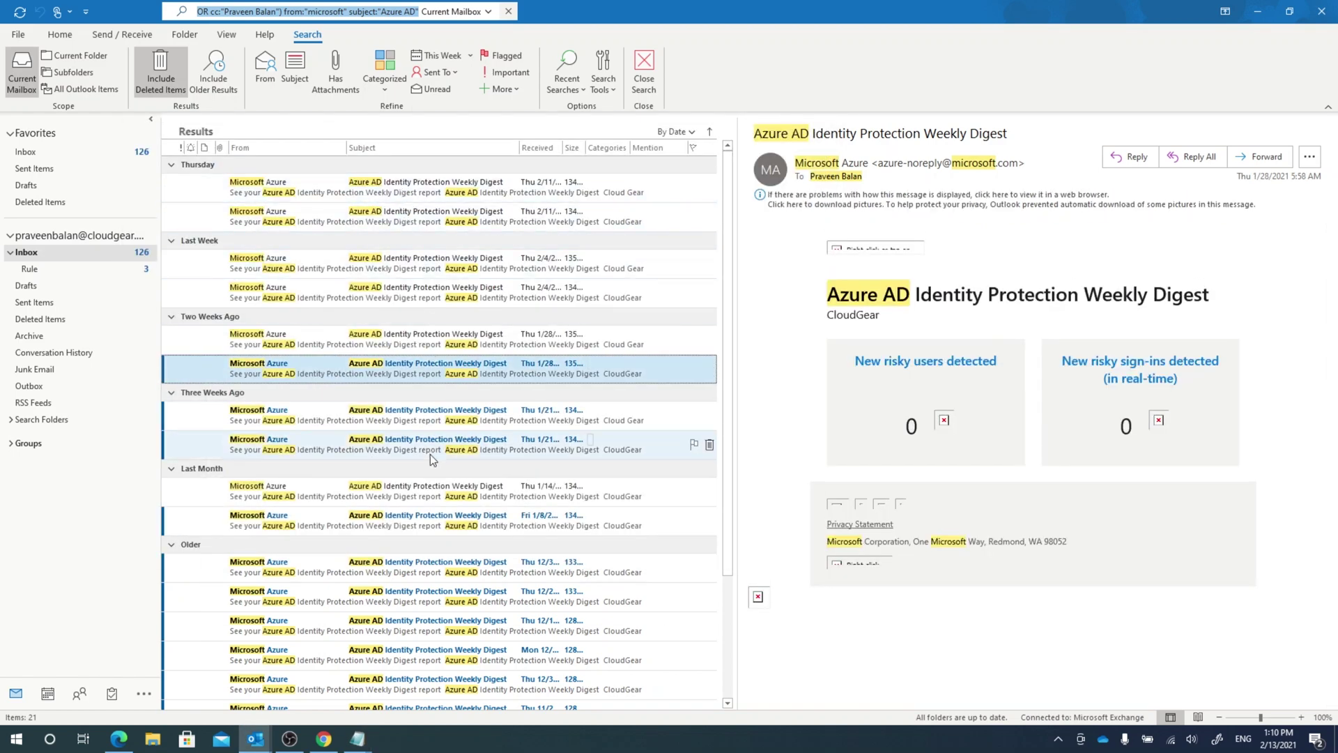
scroll(433, 457, down, 3)
scroll(449, 612, up, 3)
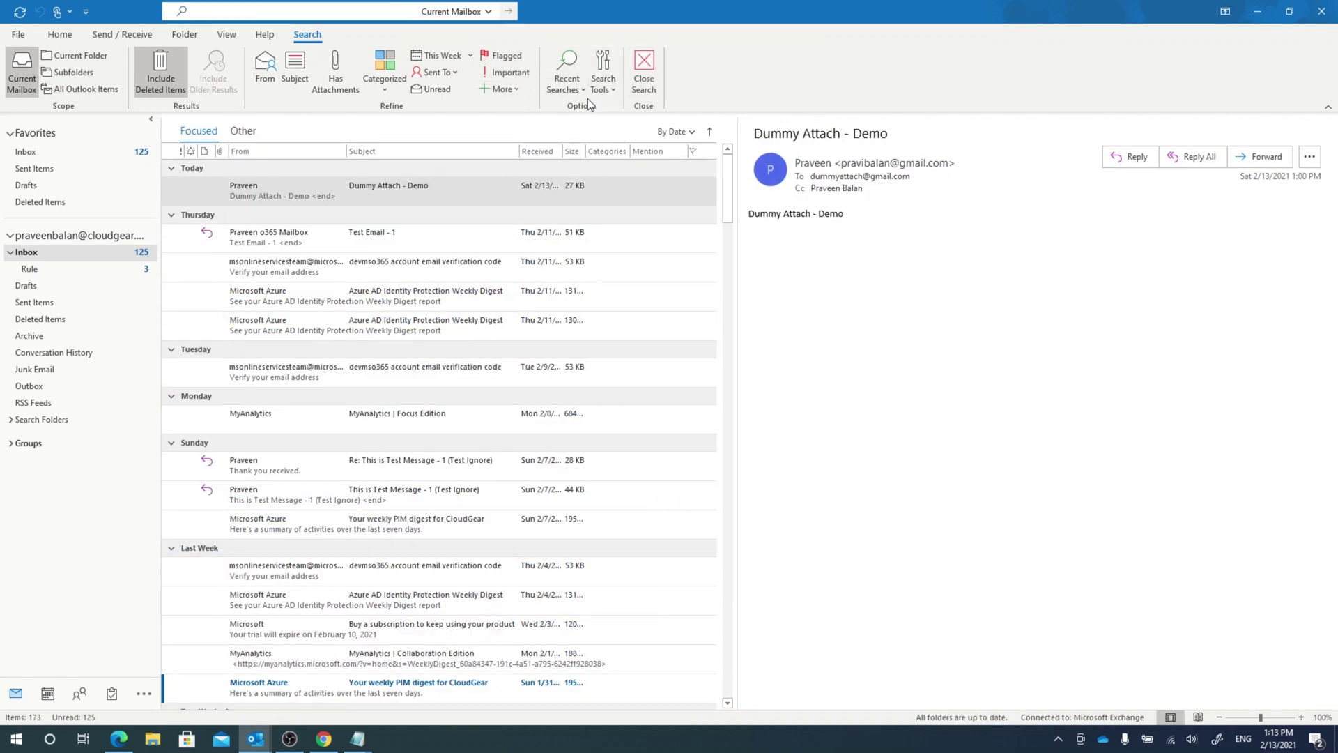
Rerun the earlier combined Azure AD search from Recent Searches and select its query.
click(584, 89)
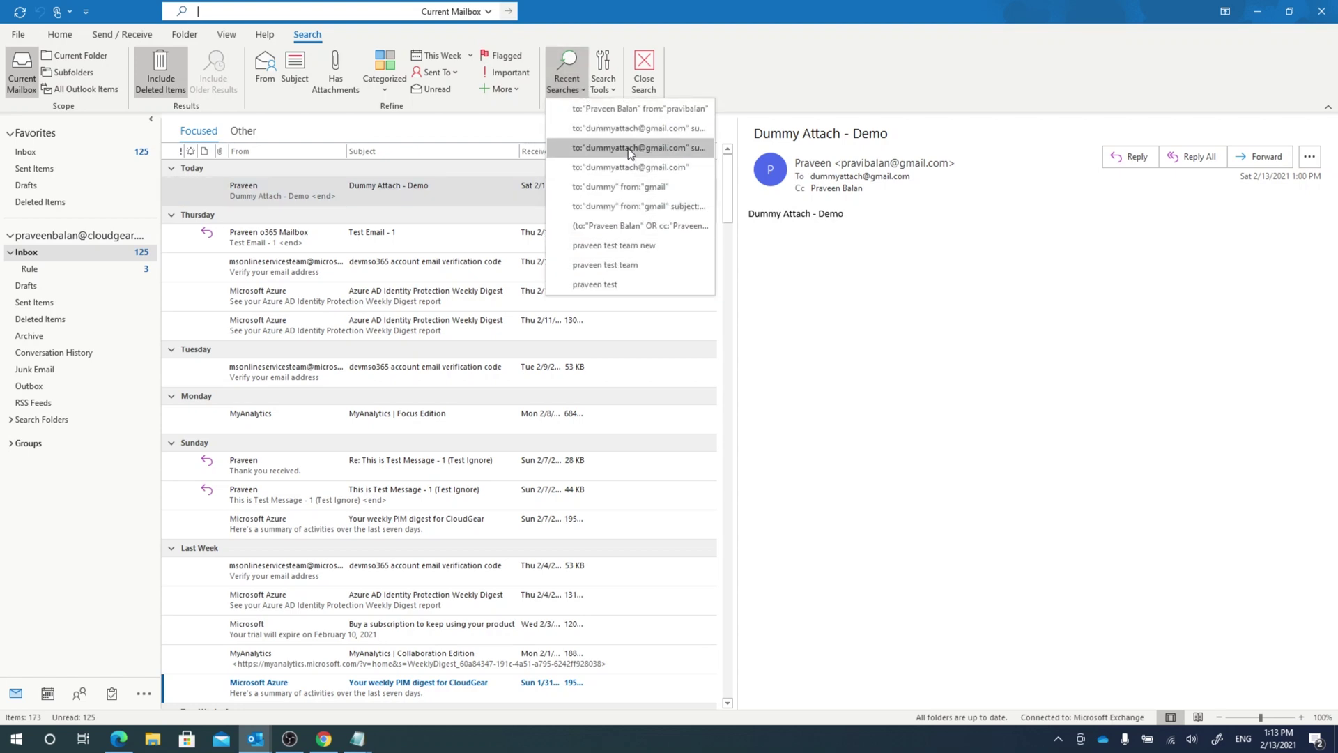
click(621, 221)
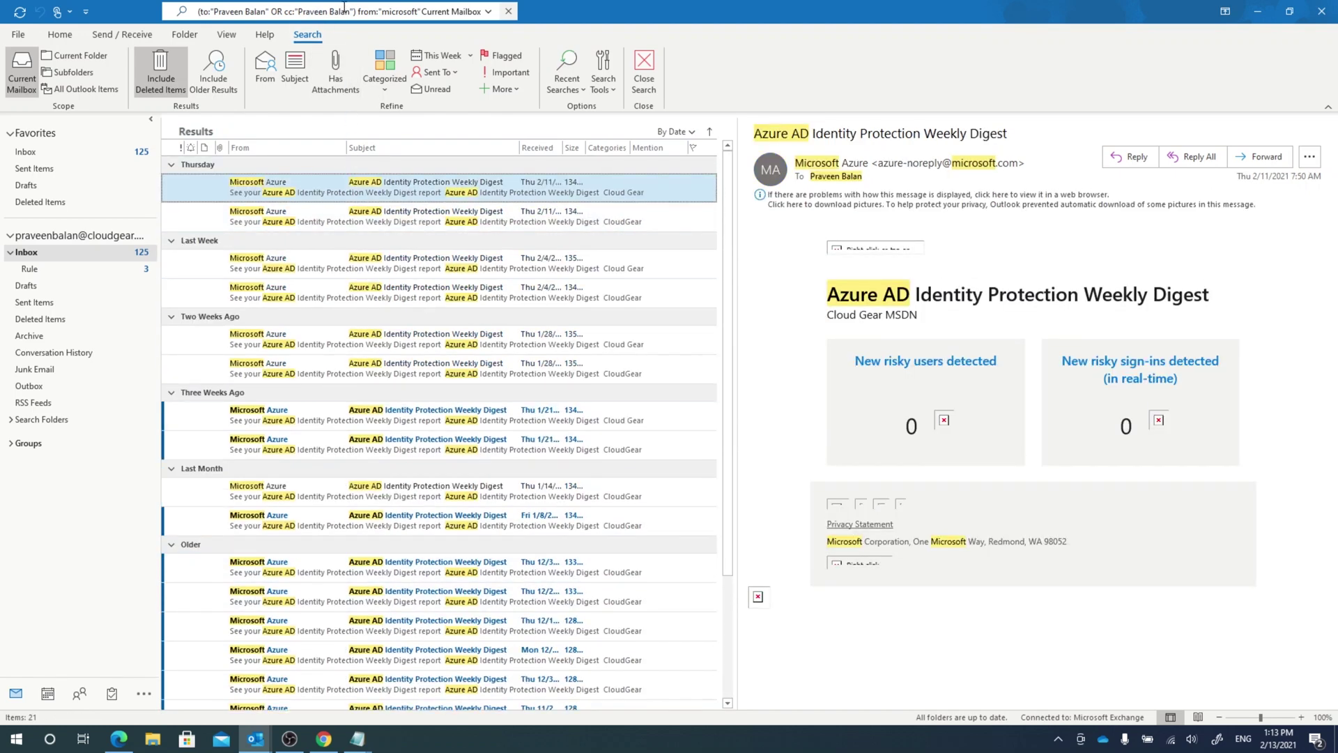
click(343, 7)
Paste the combined query onto a new line in the Notepad note.
mouse_move(370, 742)
click(432, 665)
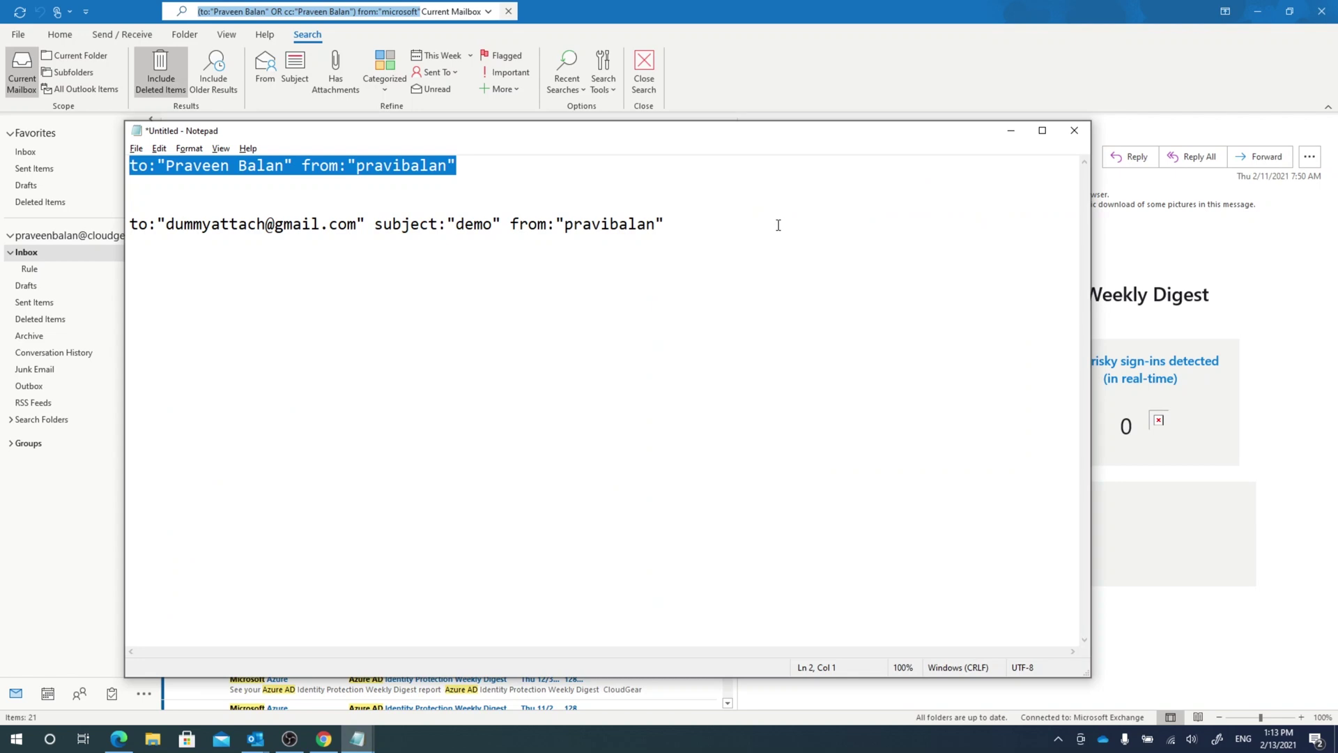
click(586, 199)
key(Return)
key(Return)
key(Return)
key(Up)
key(ctrl+v)
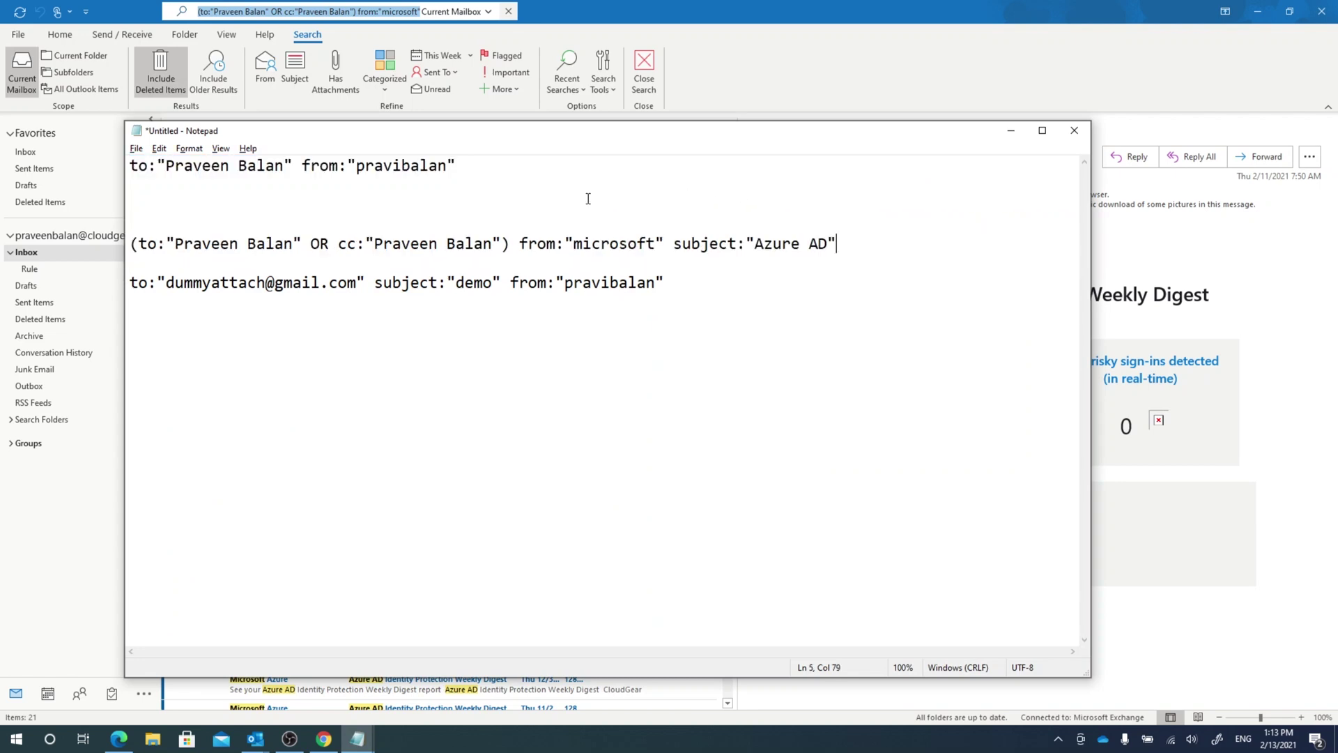
key(Return)
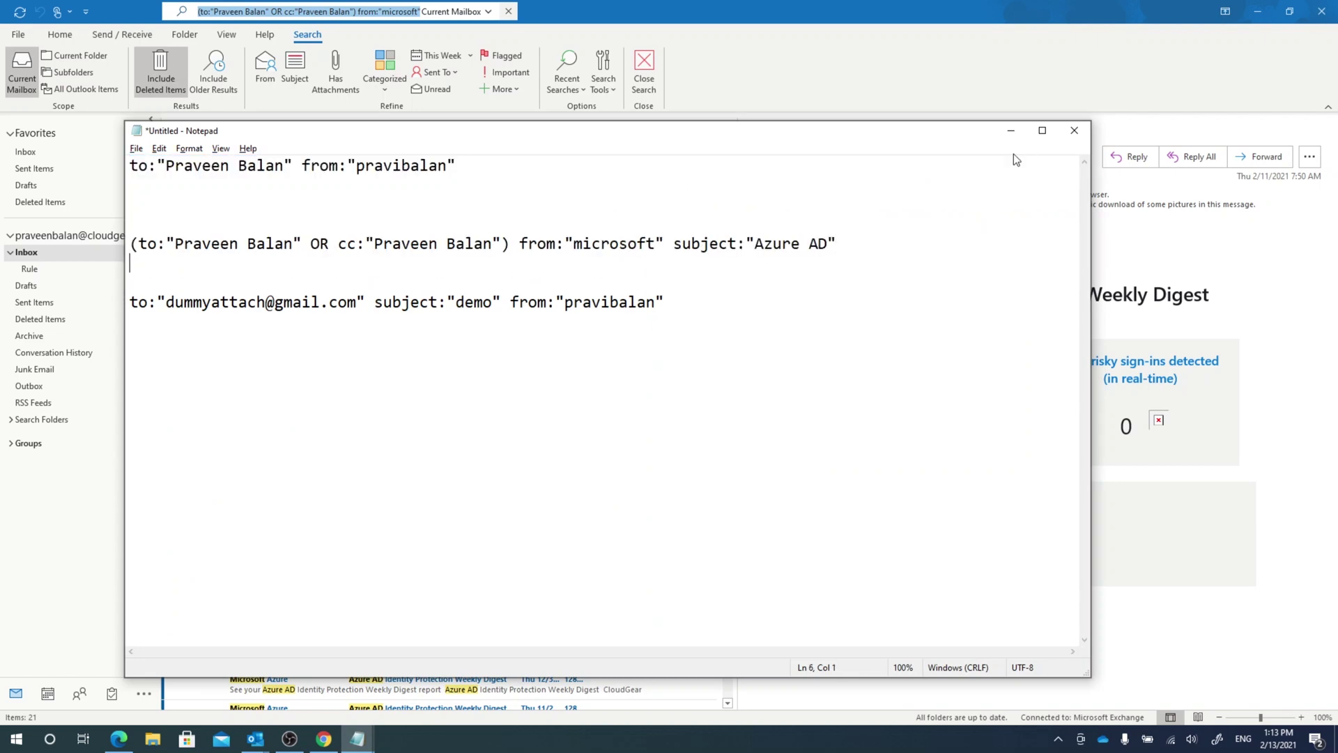
click(1009, 131)
Close the Outlook search and select the last saved query line in Notepad.
click(608, 87)
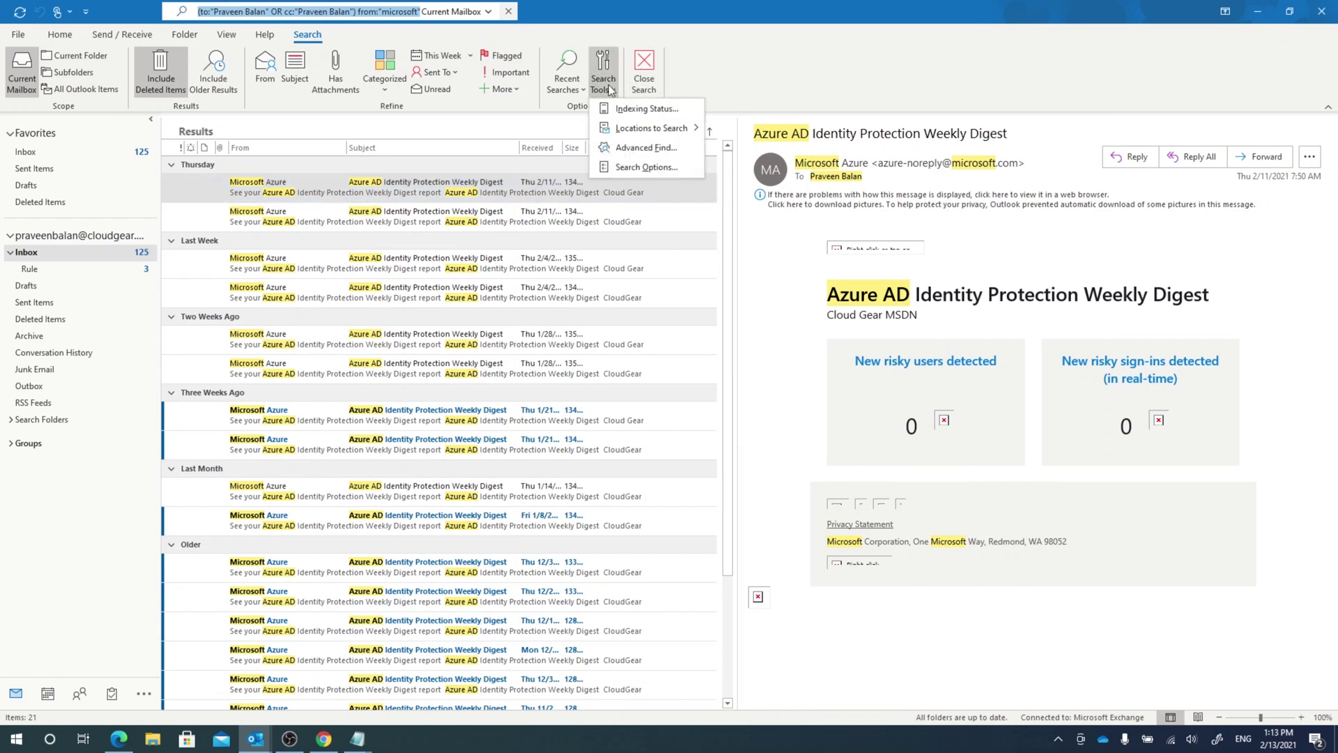
click(584, 89)
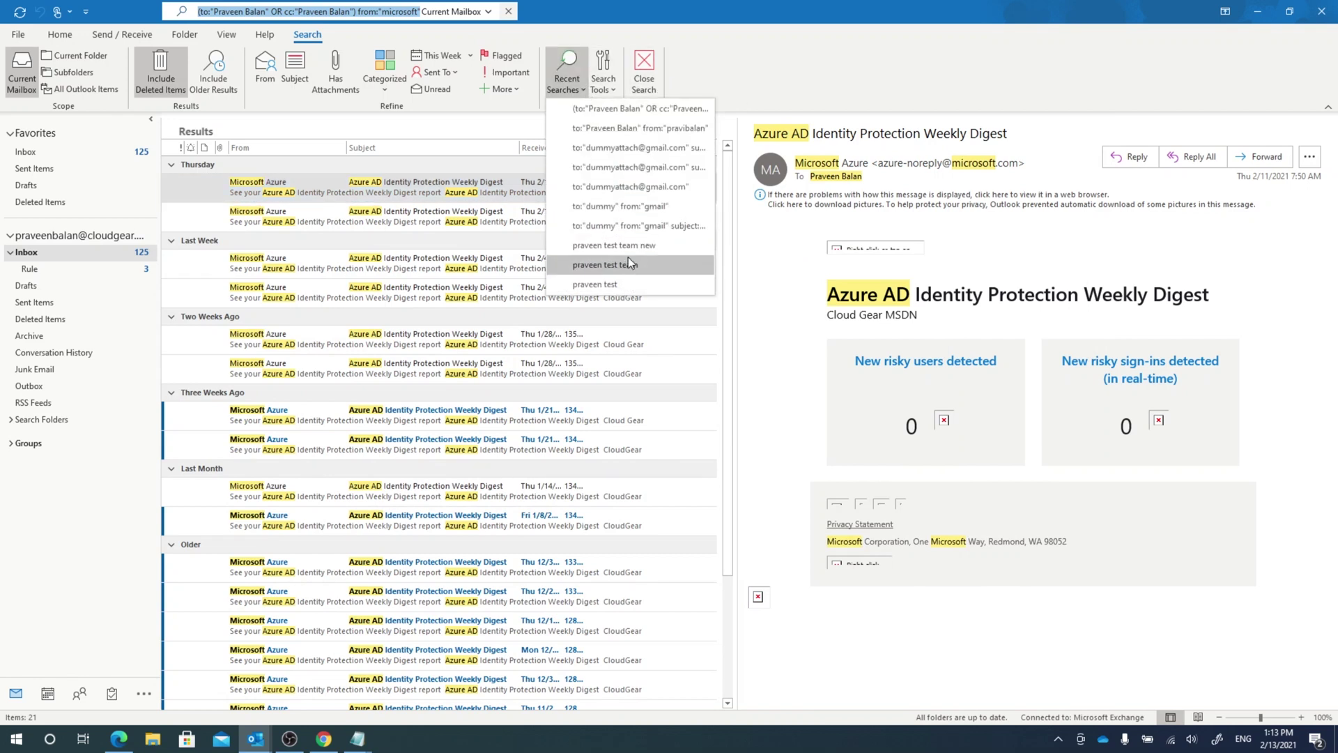
click(779, 47)
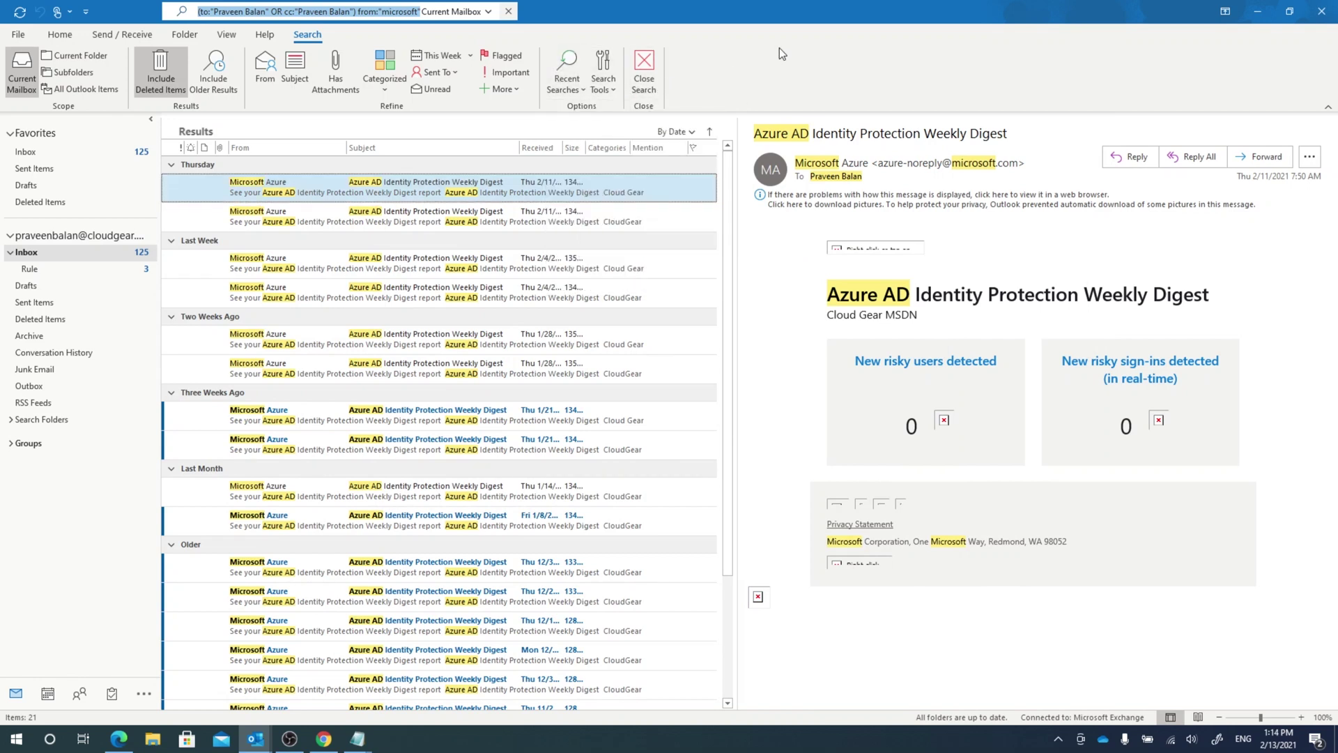
click(647, 84)
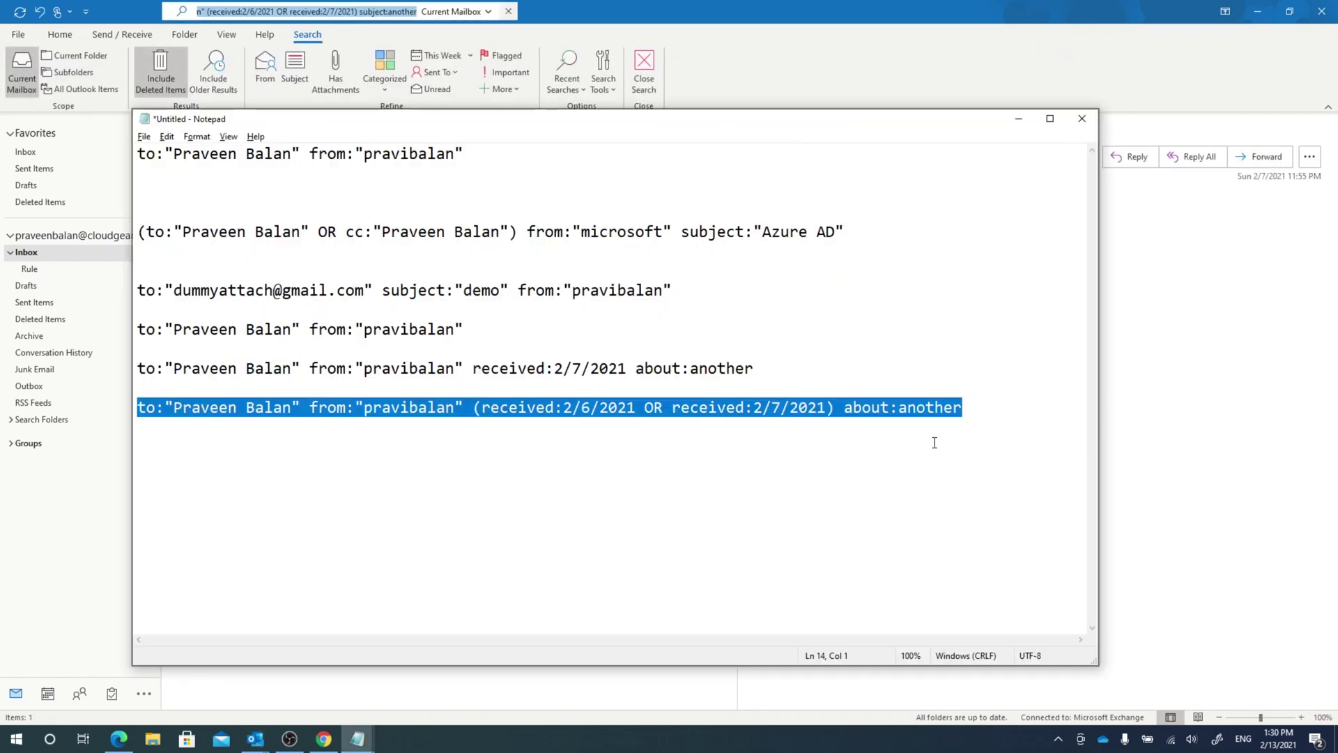
click(936, 442)
drag(999, 405, 141, 413)
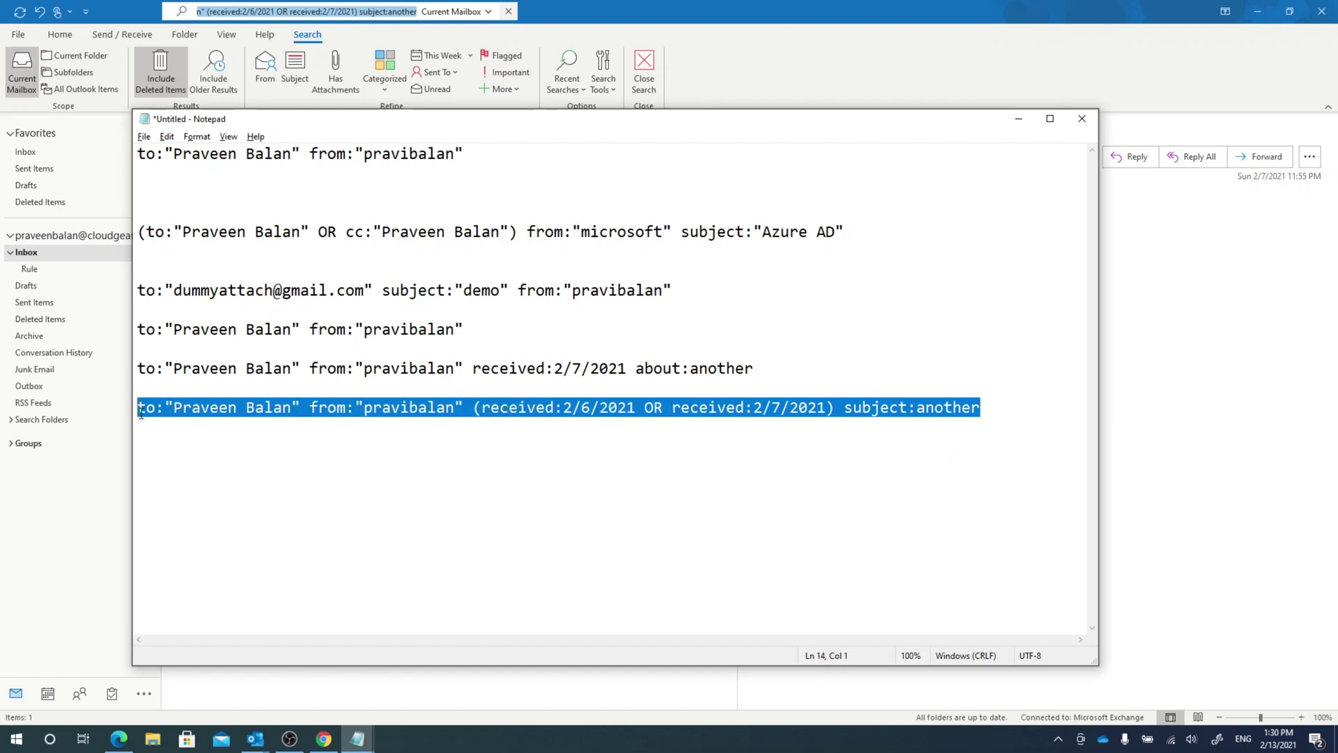
Read the Microsoft Support search reference tables, highlighting the received date-range example and operators paragraph.
click(323, 739)
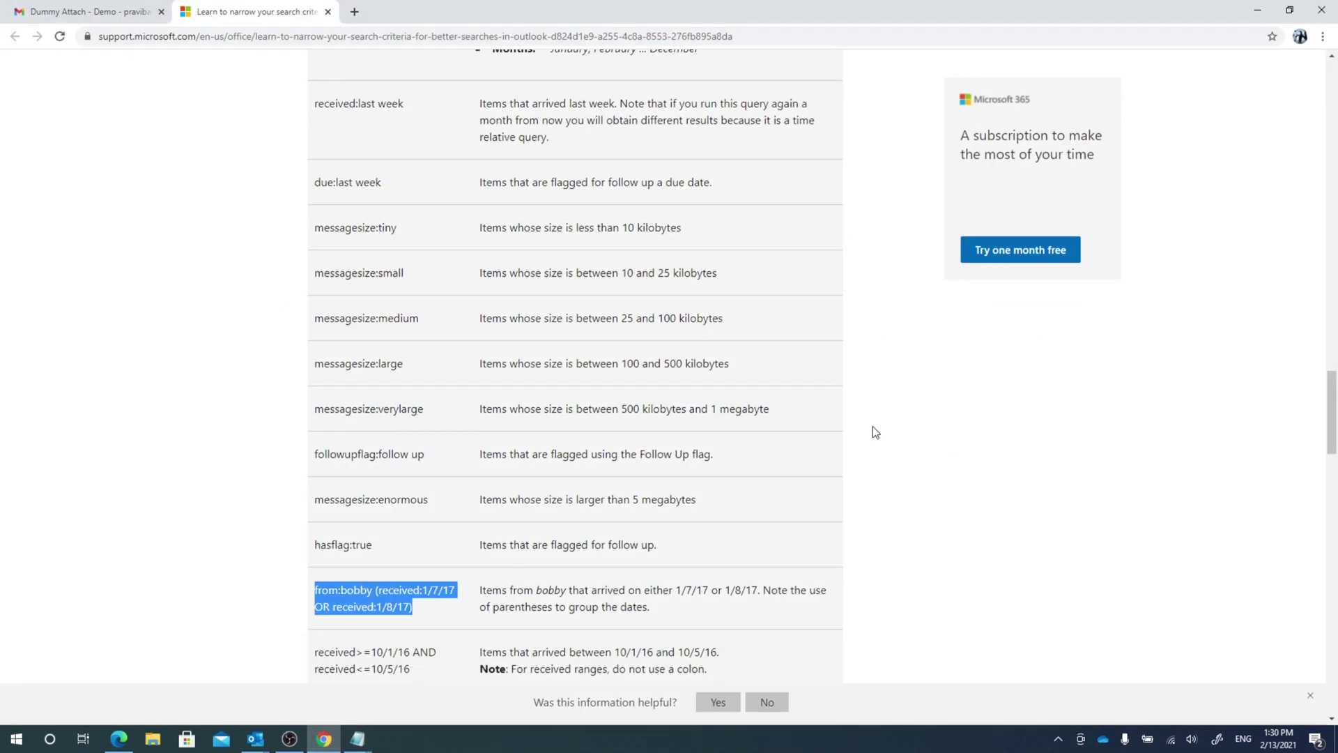
click(872, 427)
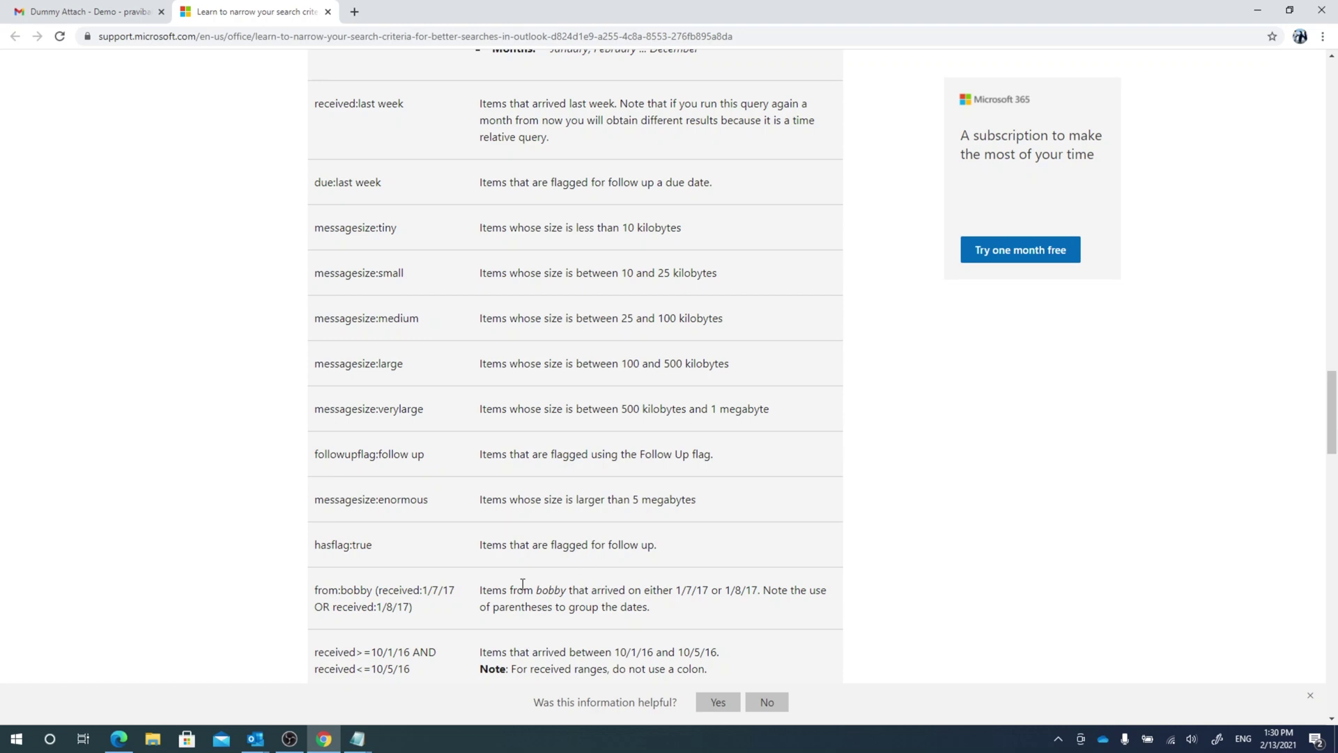
scroll(523, 584, down, 2)
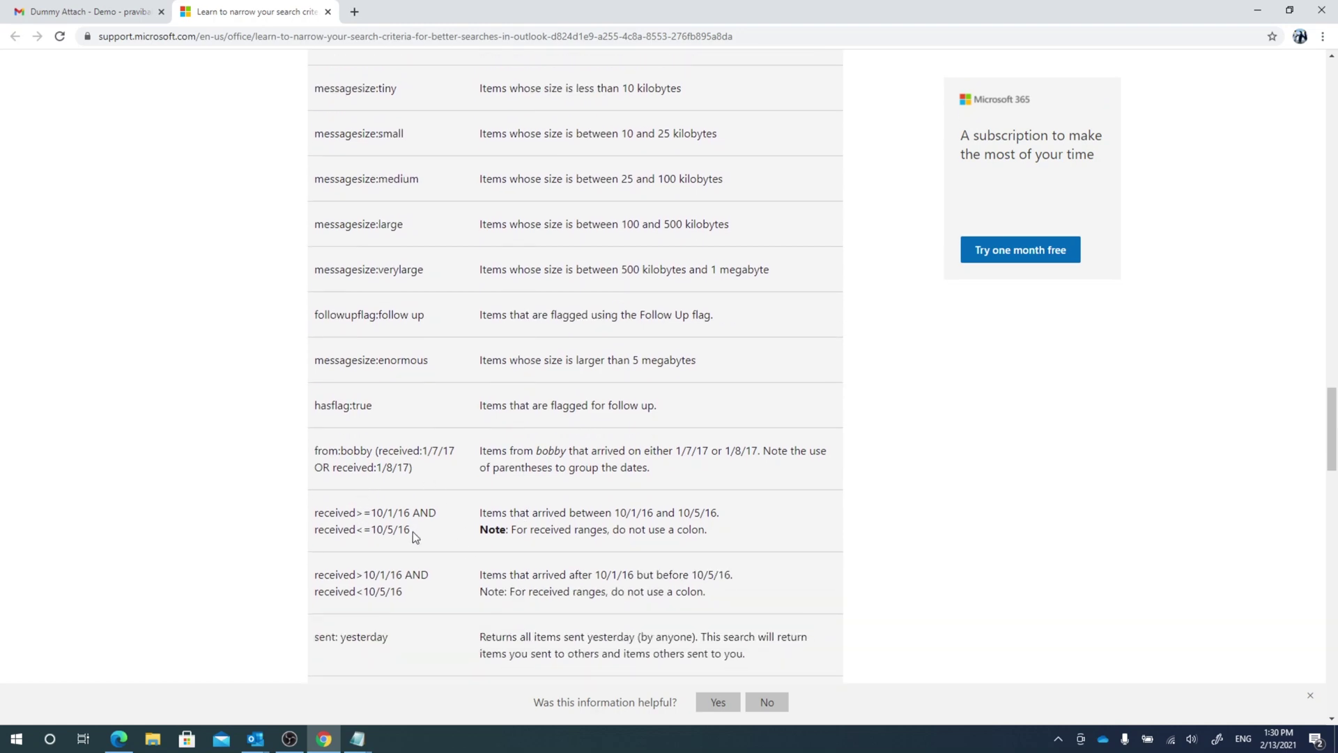
drag(412, 531, 313, 517)
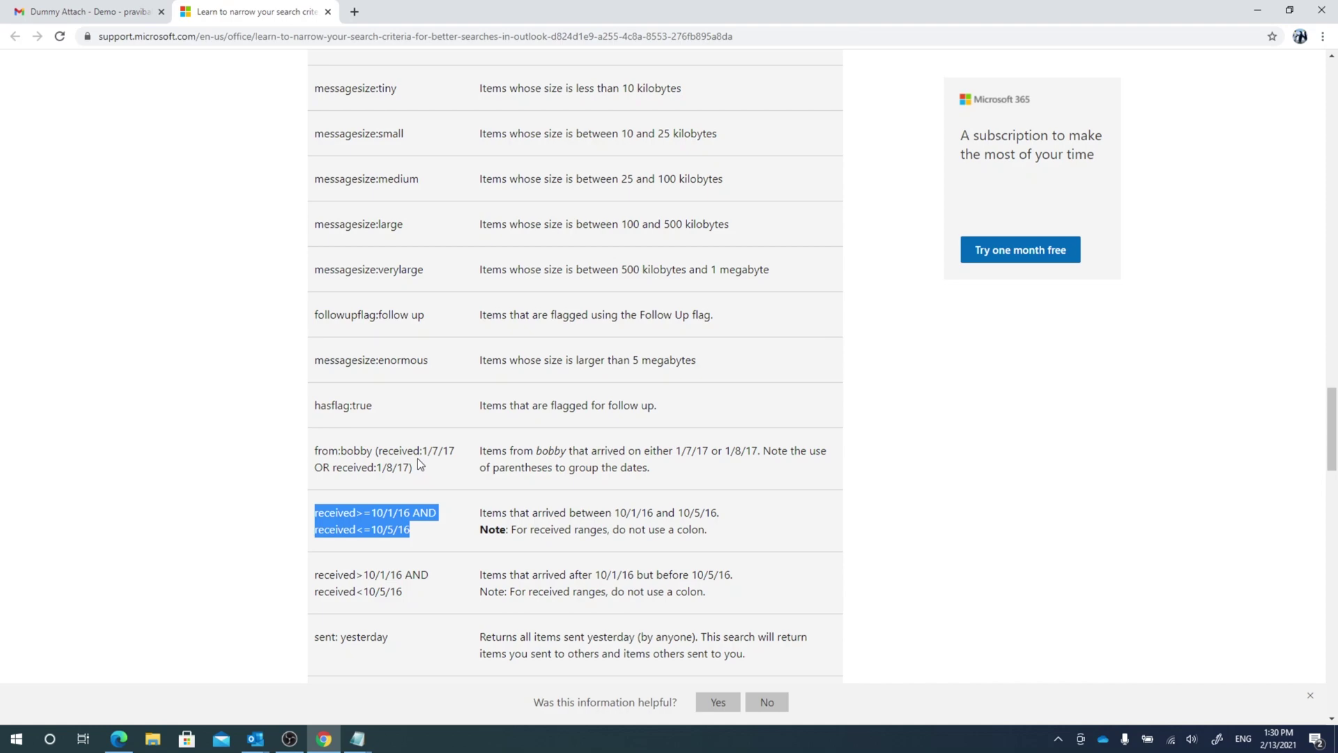
scroll(439, 322, up, 20)
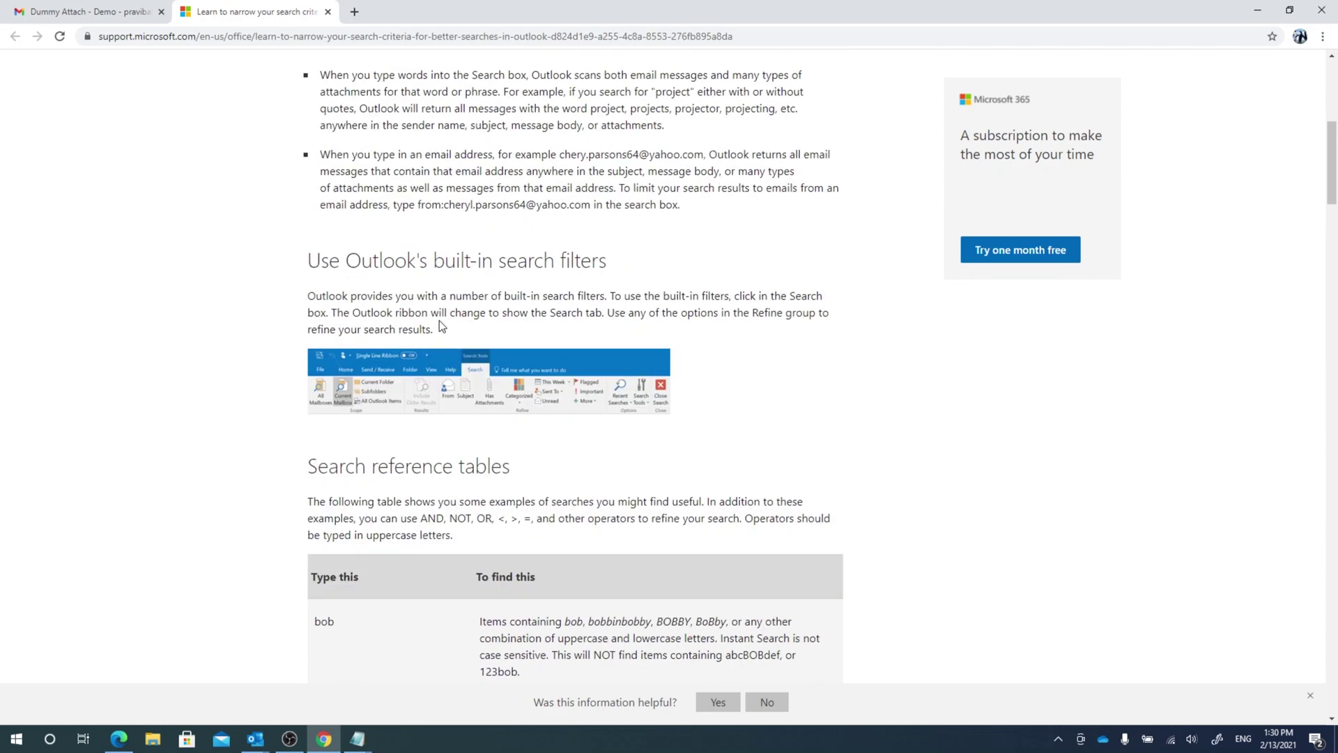
scroll(439, 322, down, 2)
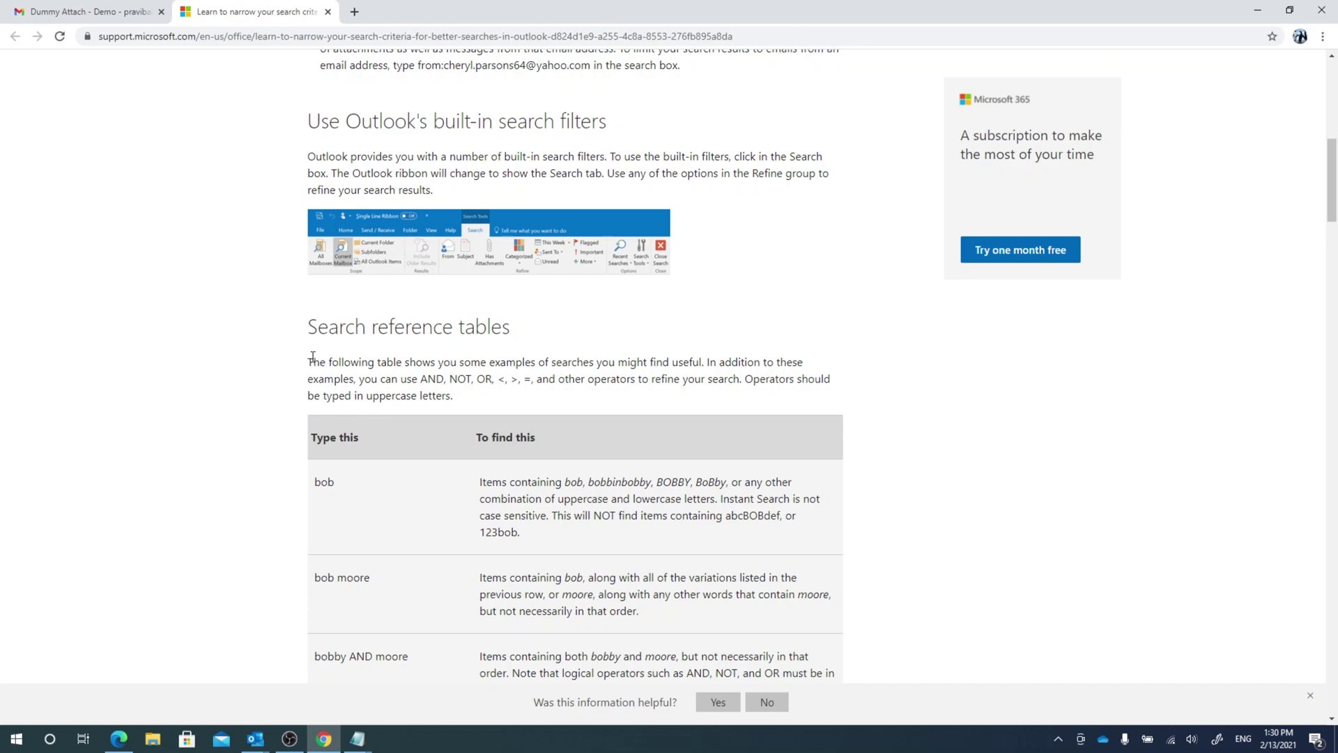
drag(312, 357, 430, 403)
click(514, 402)
scroll(515, 411, down, 4)
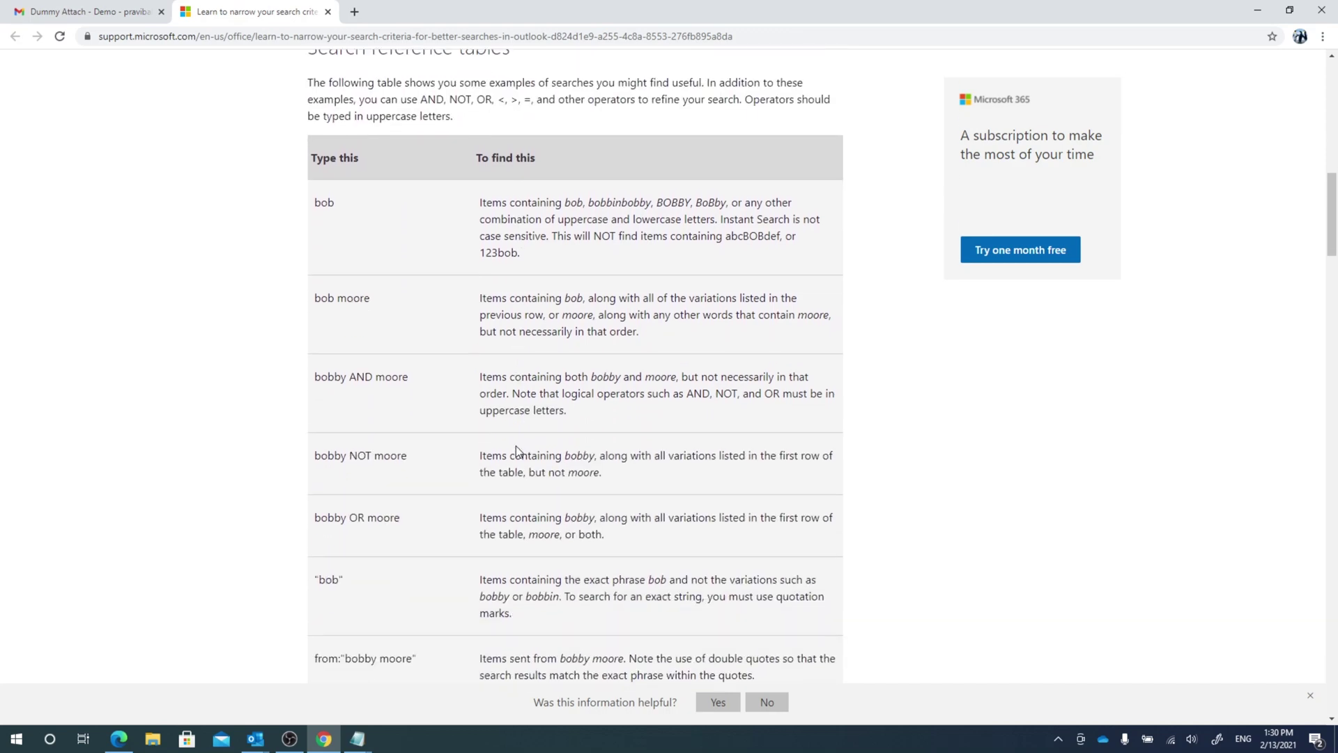
scroll(516, 446, down, 15)
scroll(519, 458, down, 5)
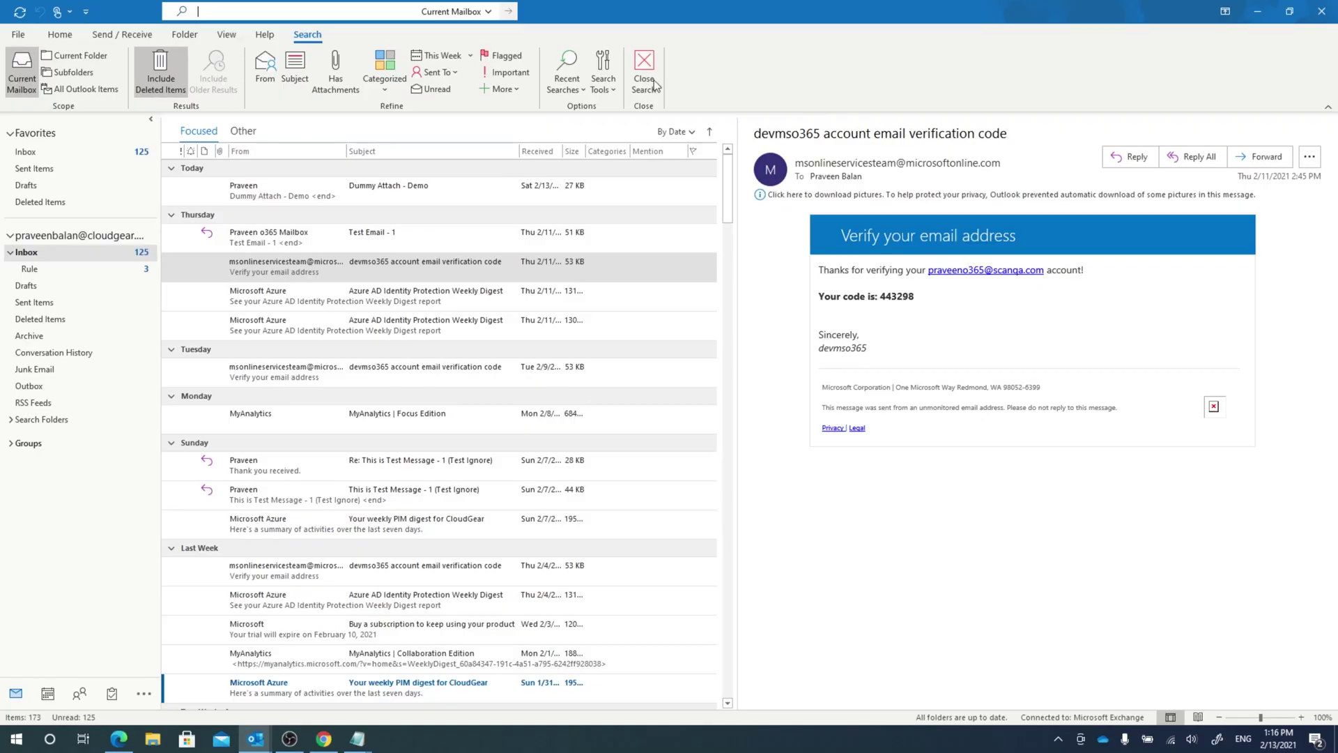
In Advanced Find, browse folders and select the whole mailbox account instead of just the Inbox.
click(606, 90)
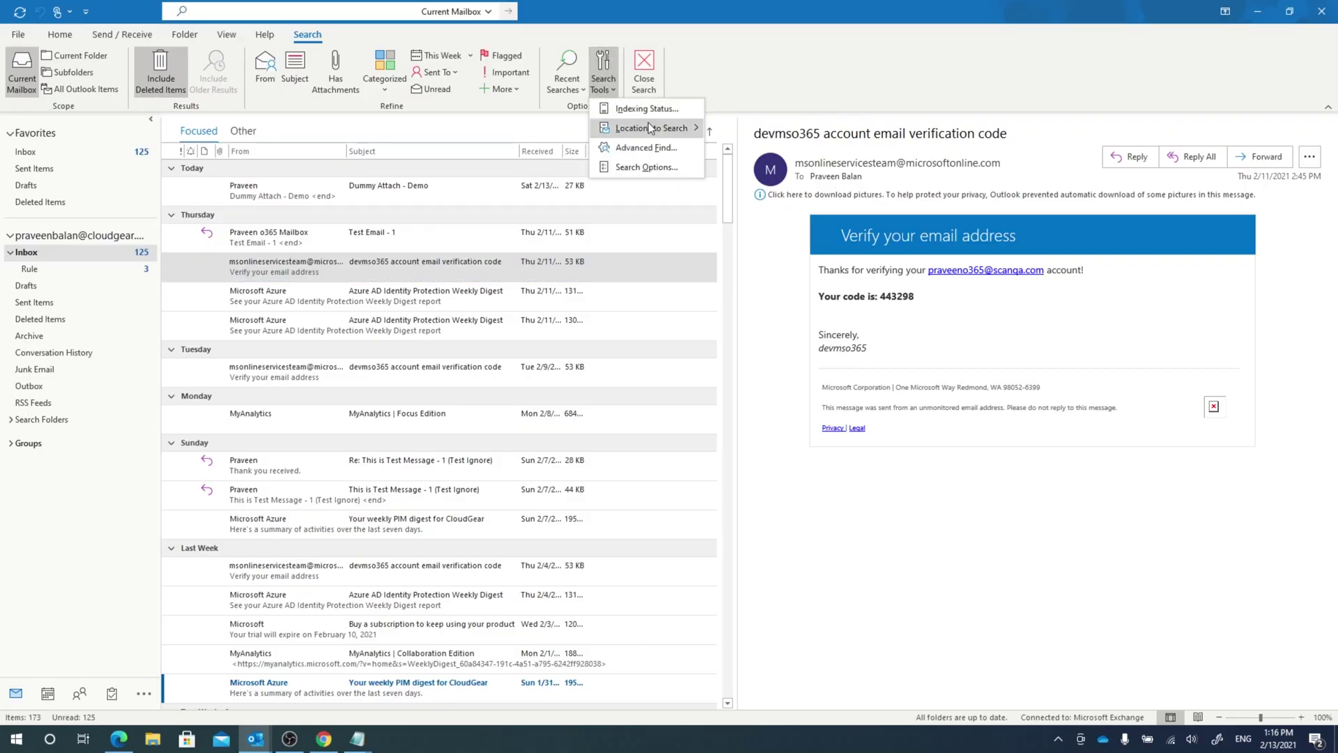
click(648, 146)
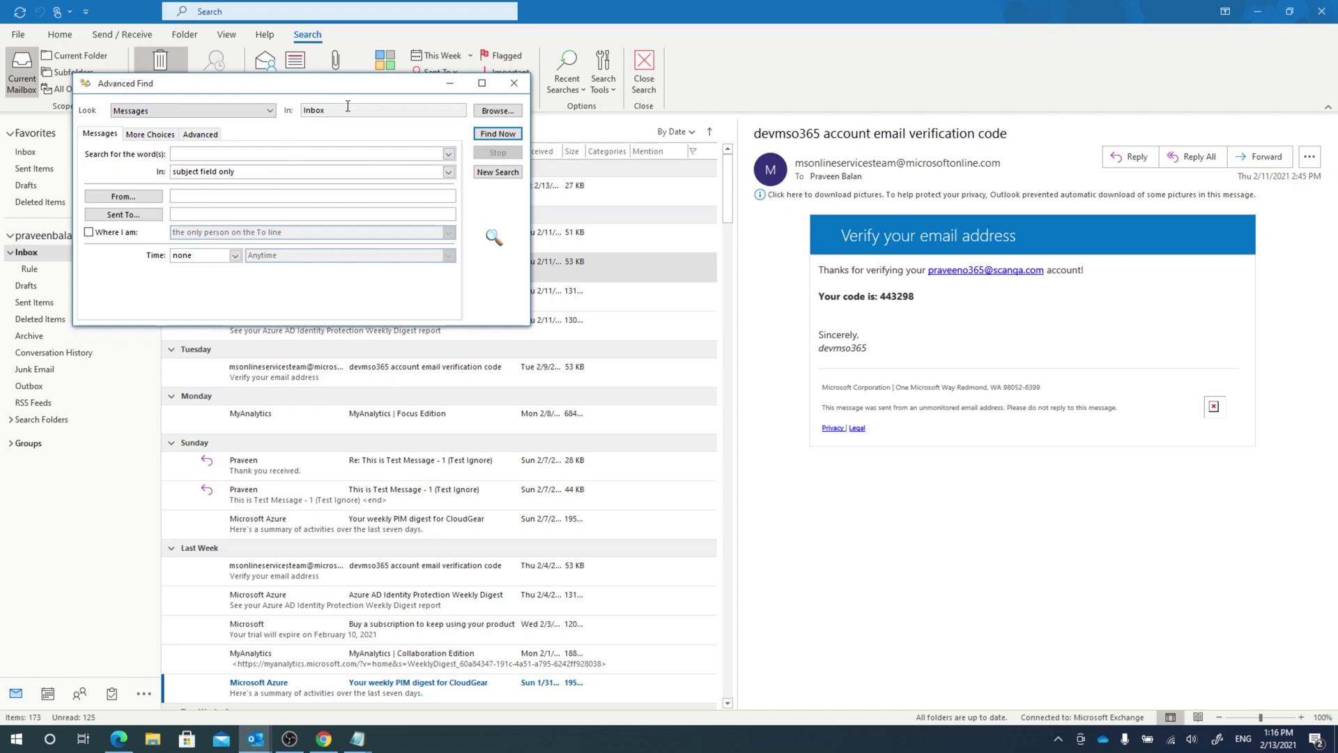
click(481, 112)
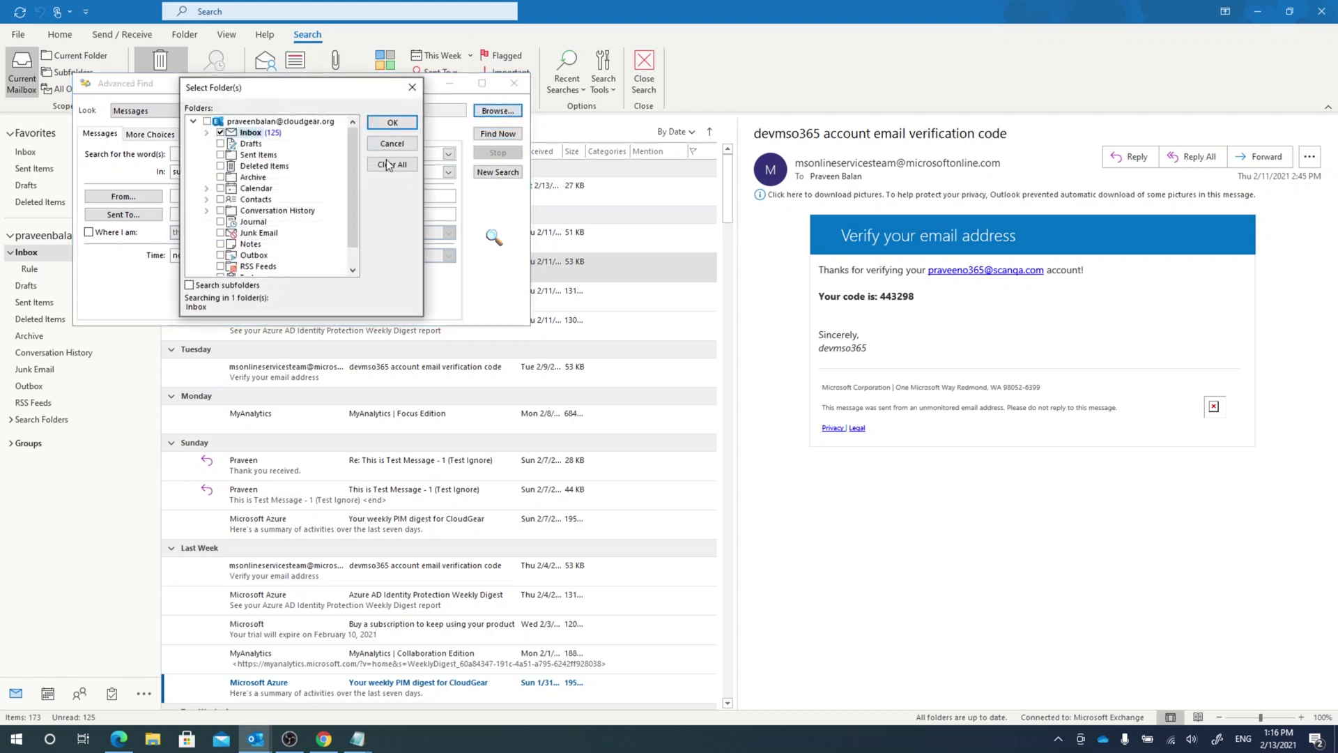
click(208, 122)
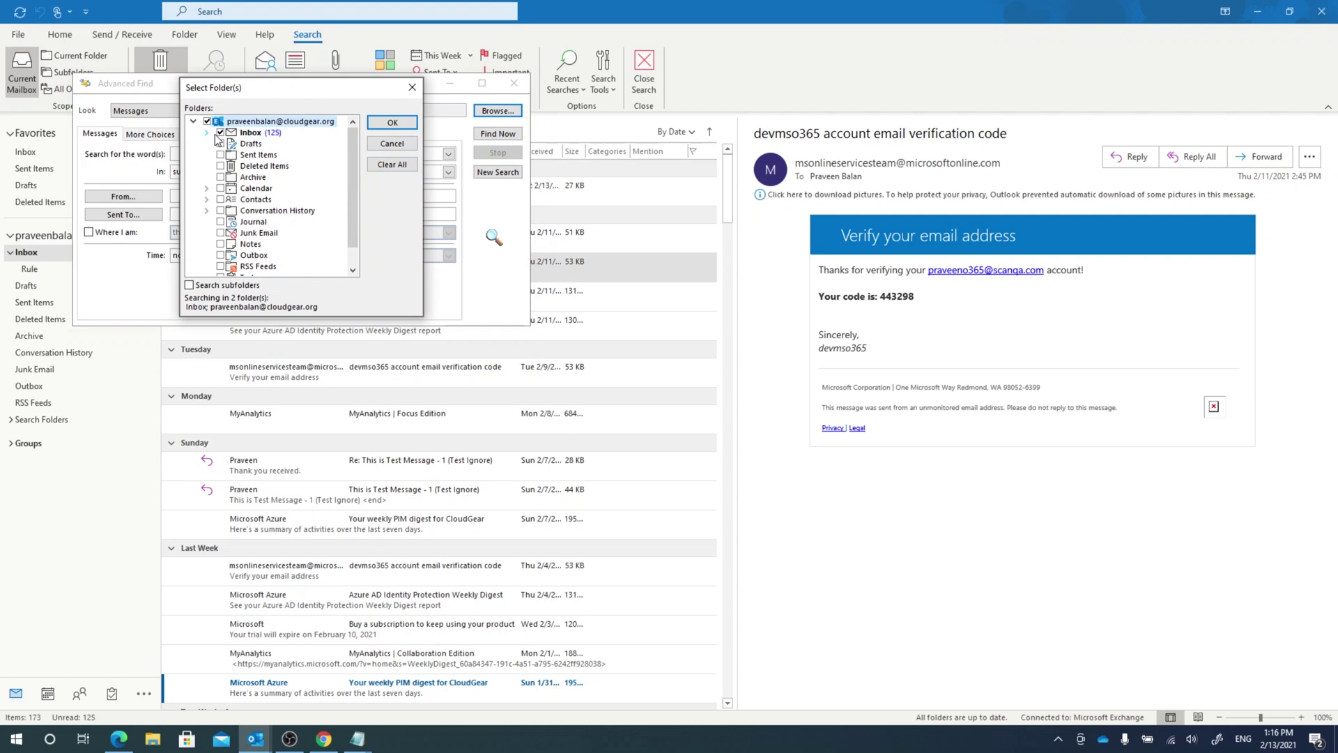
click(221, 132)
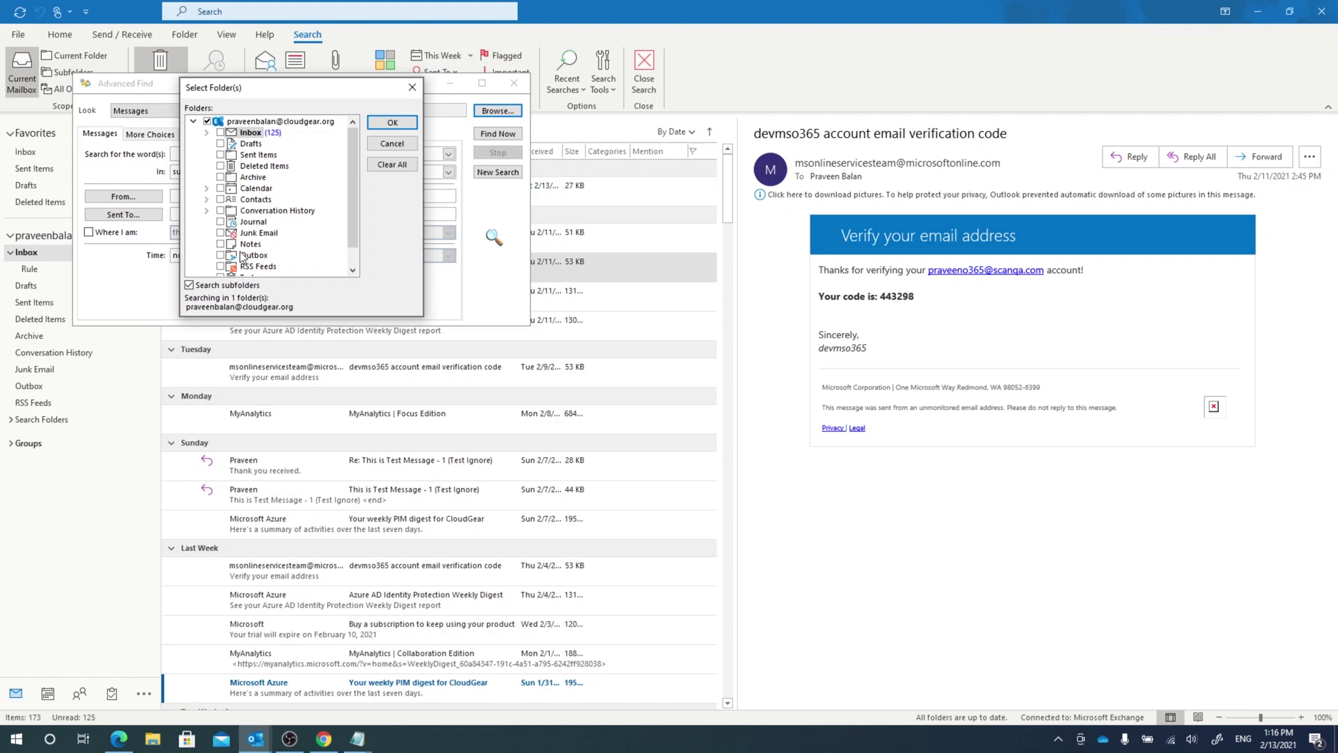
scroll(245, 211, down, 1)
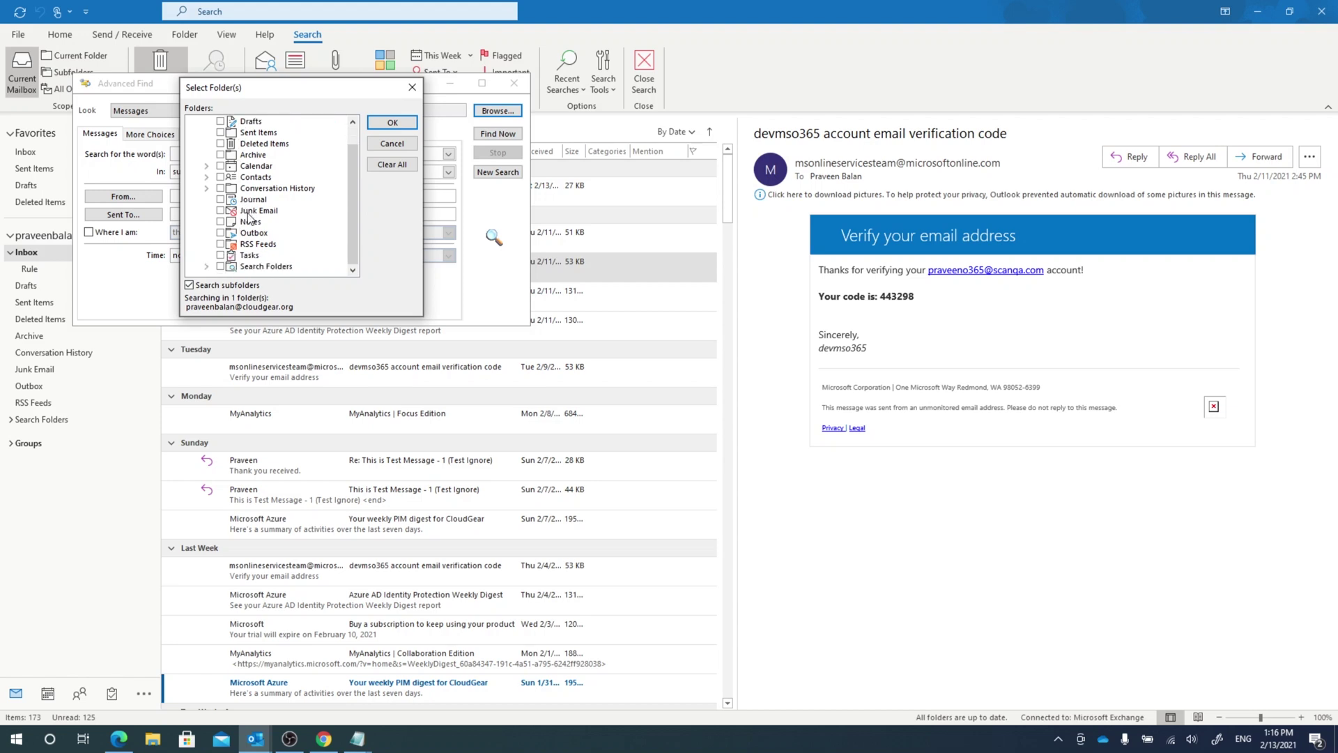
scroll(249, 217, up, 1)
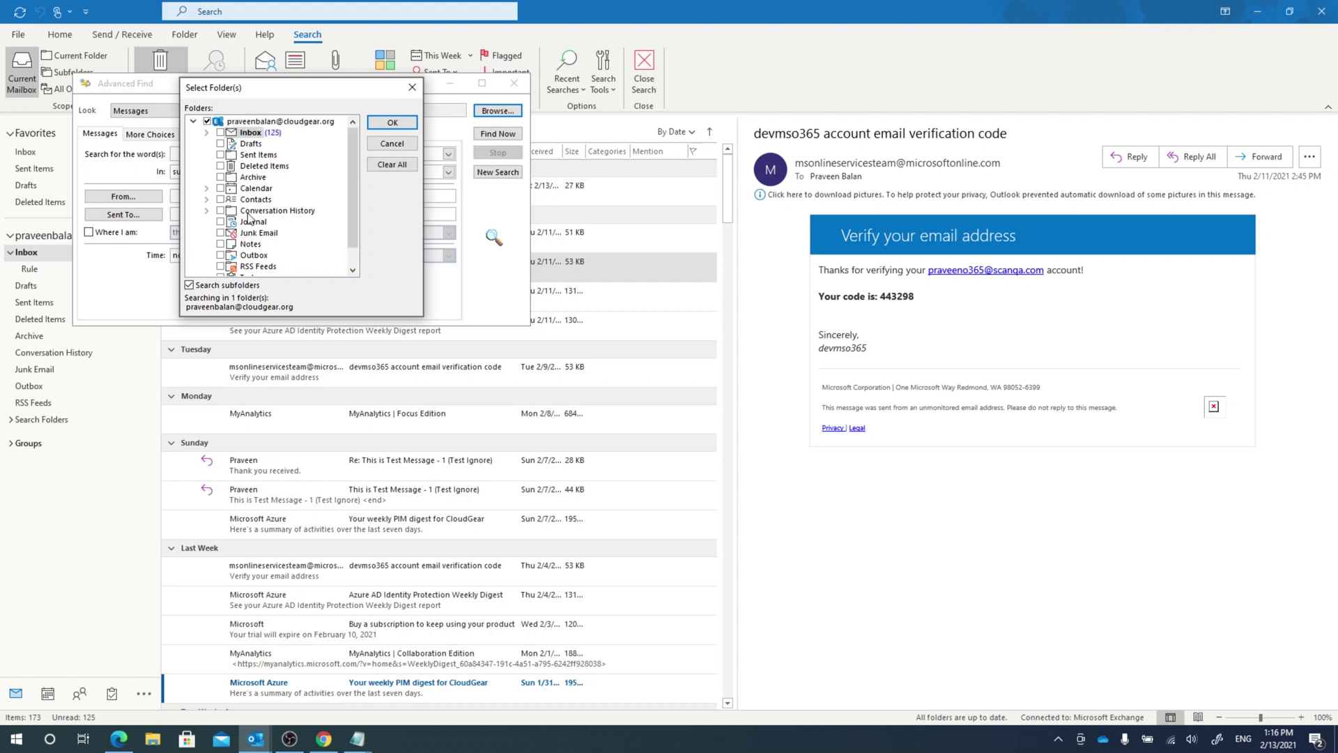
click(405, 124)
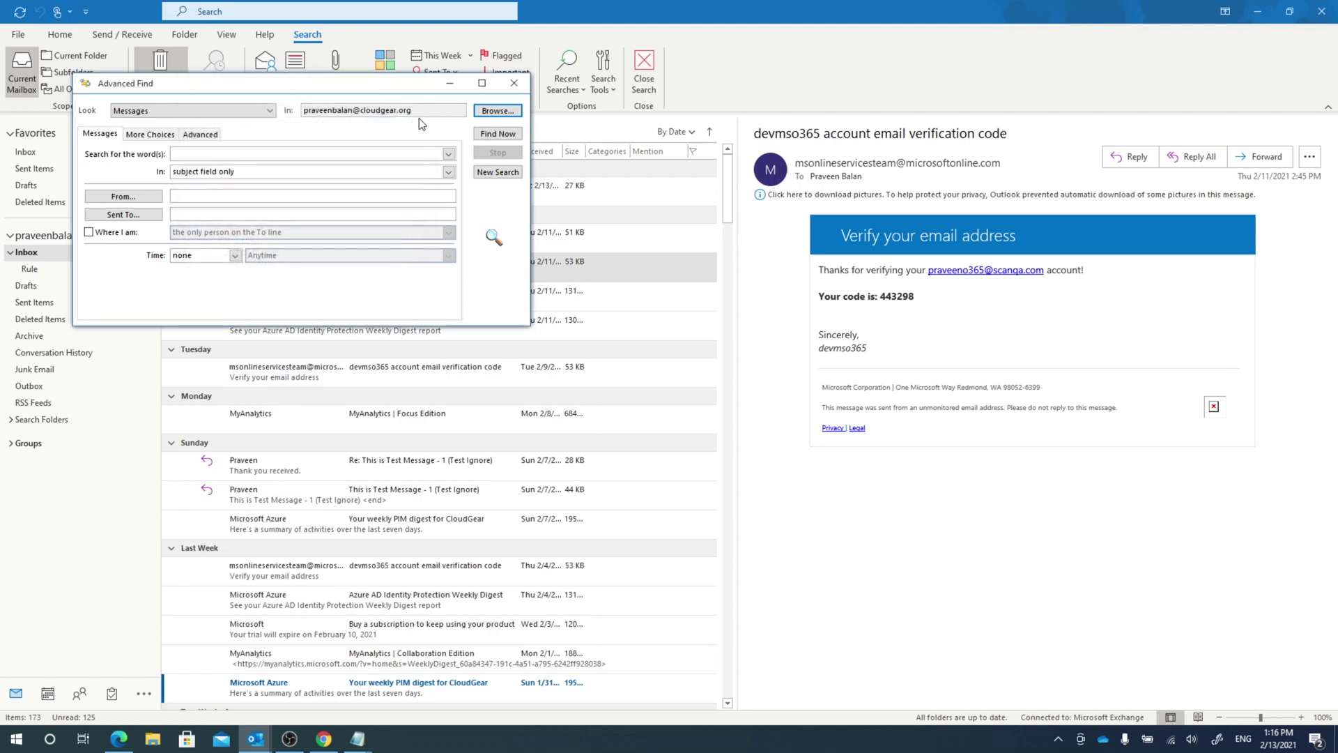
Reuse 'Azure AD' as search words in subjects only, edit the sender, and act on a found digest.
click(311, 152)
click(450, 155)
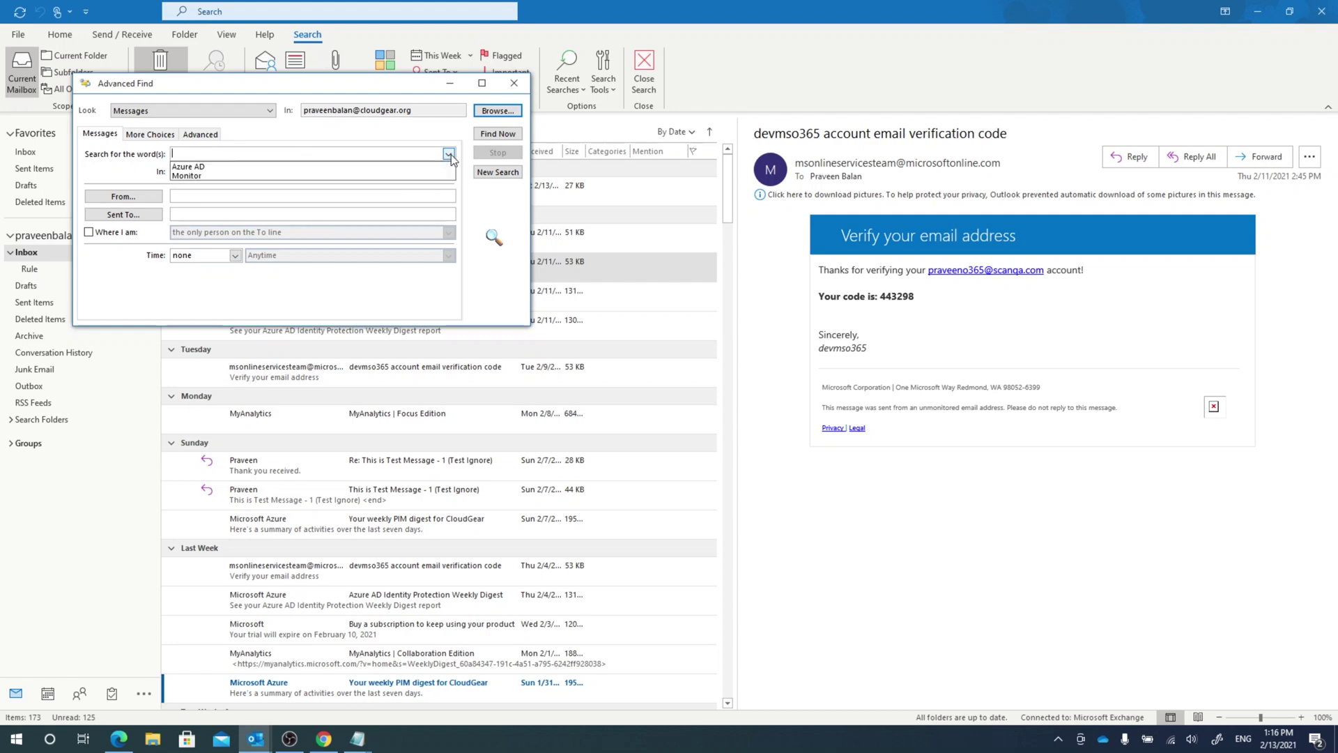
click(309, 166)
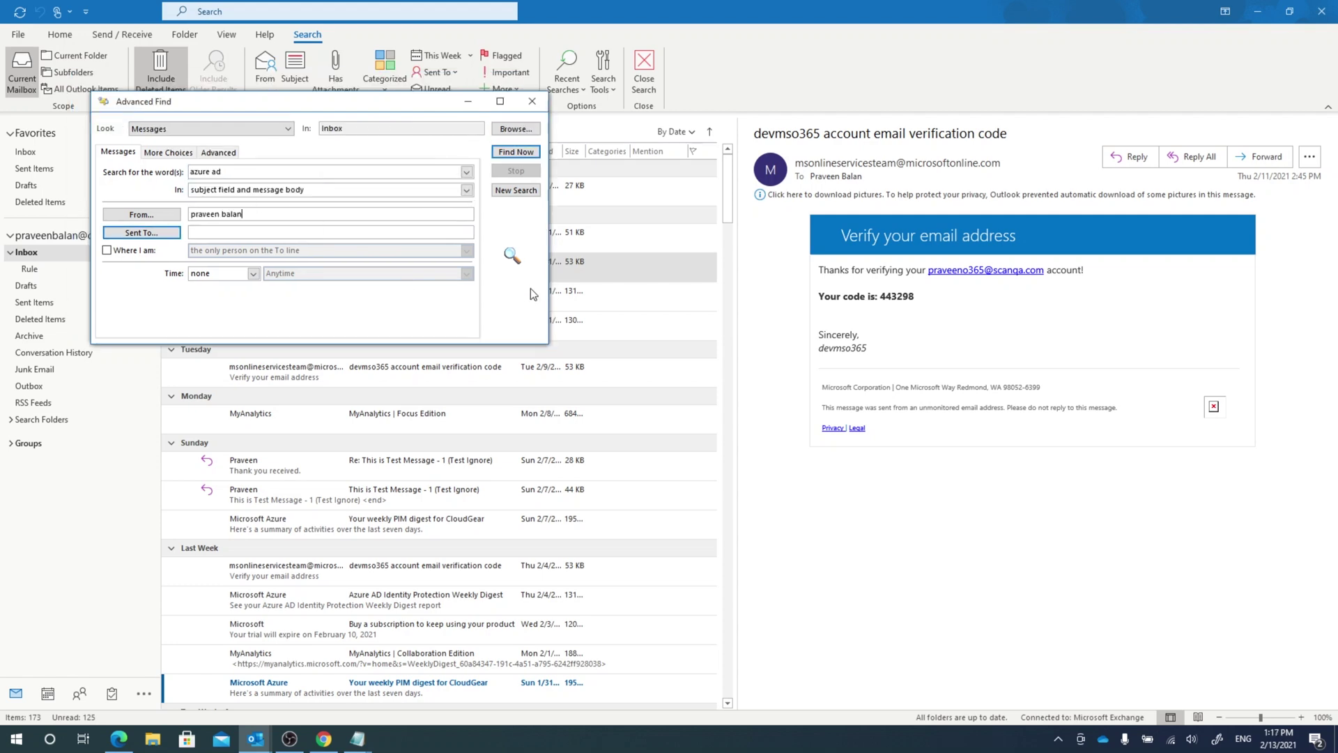
click(514, 155)
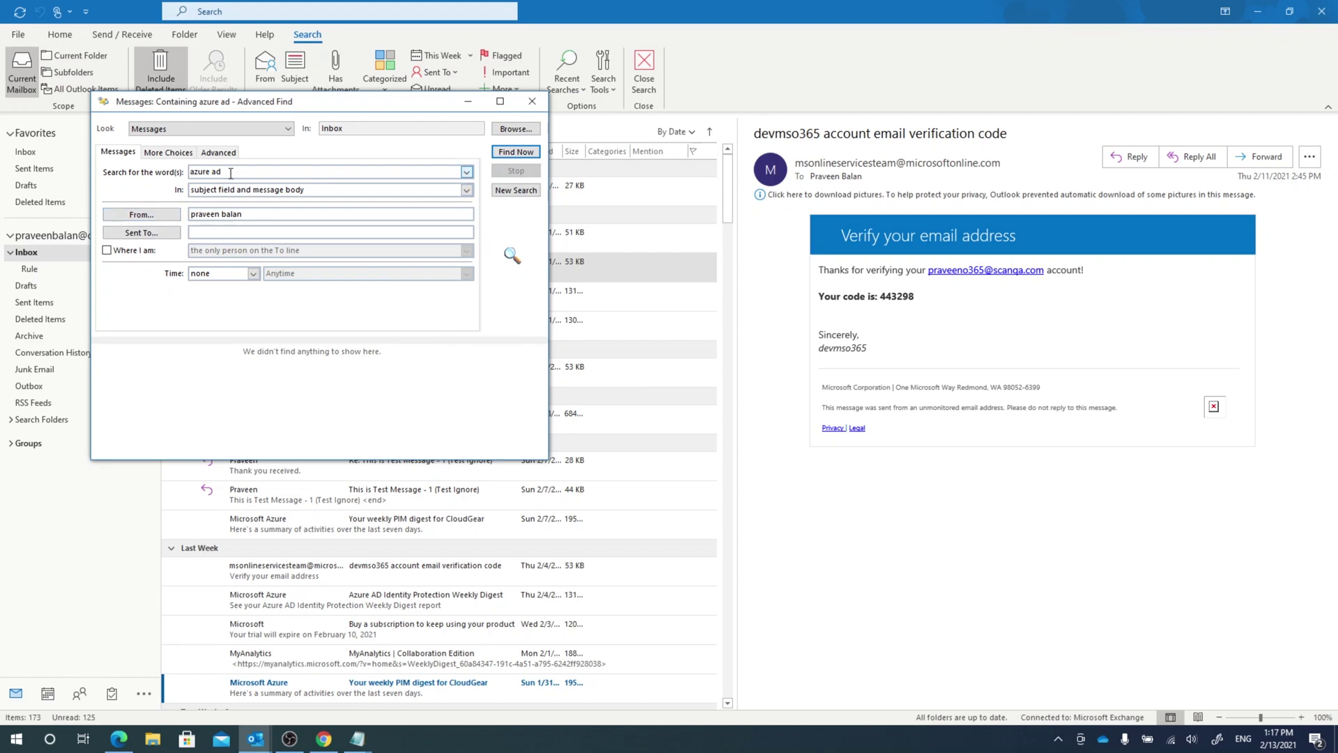
click(466, 190)
click(298, 203)
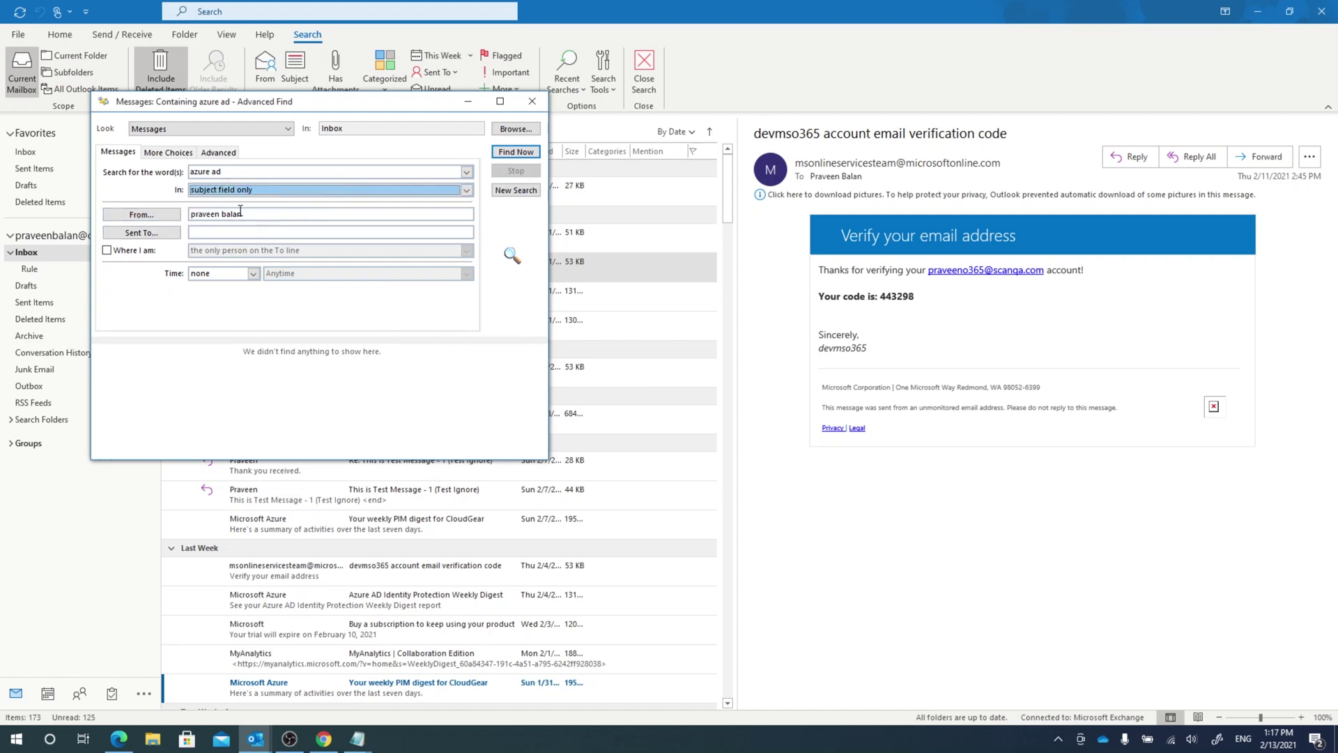
drag(243, 214, 160, 212)
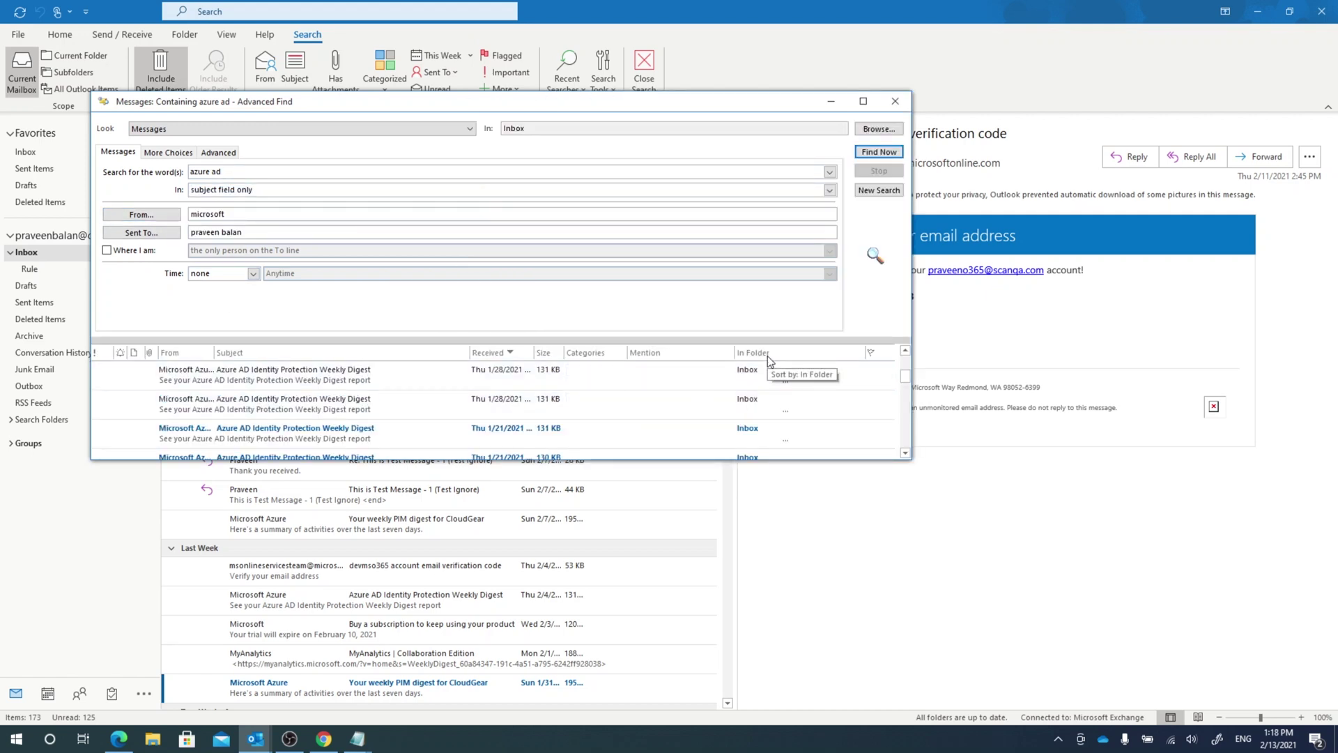
right_click(237, 401)
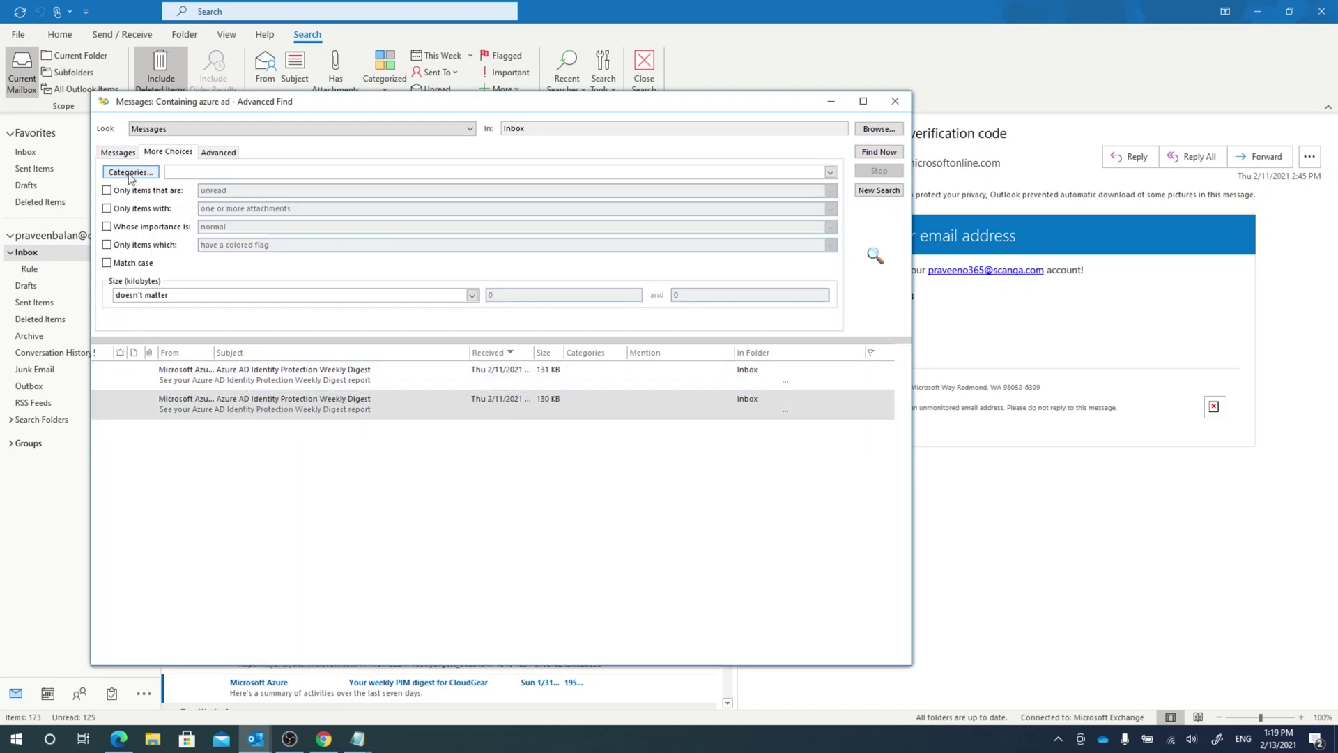
Set Advanced Find criteria to the Blue category and unread items only, with no attachment requirement.
click(130, 174)
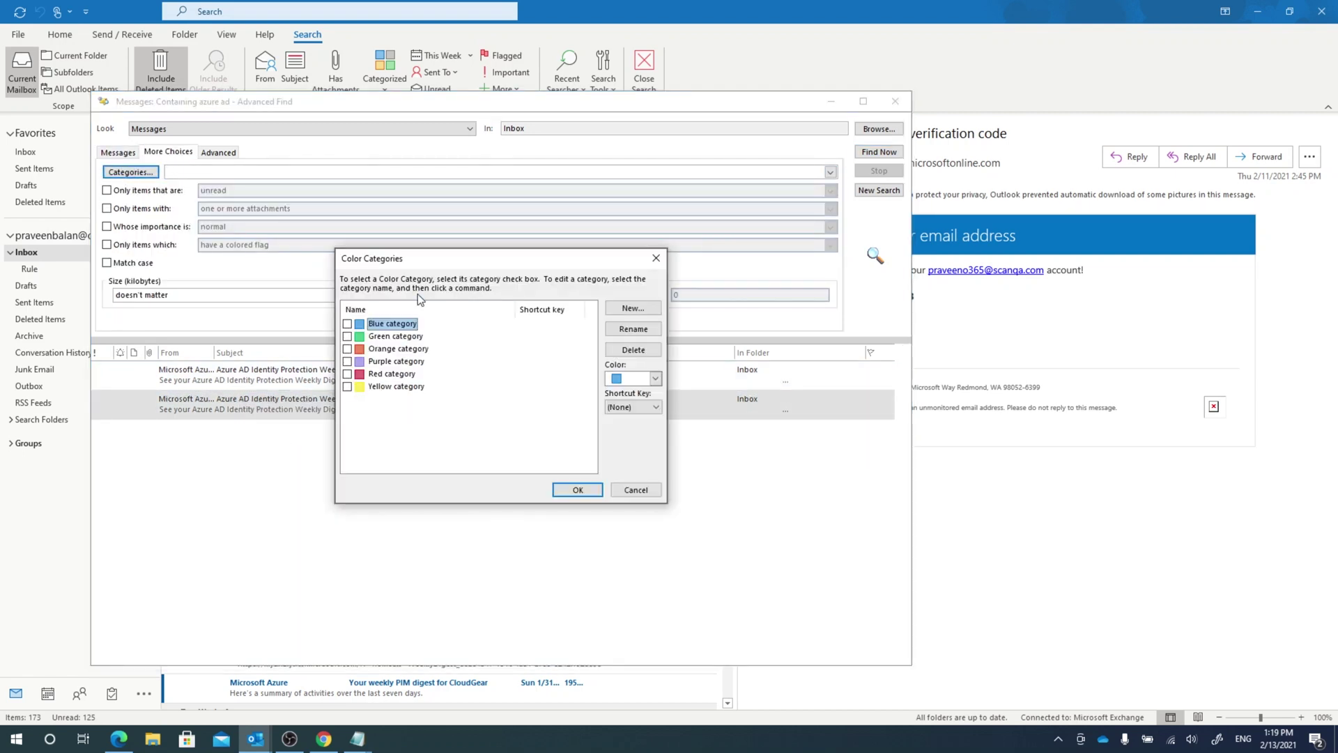
click(577, 489)
click(536, 417)
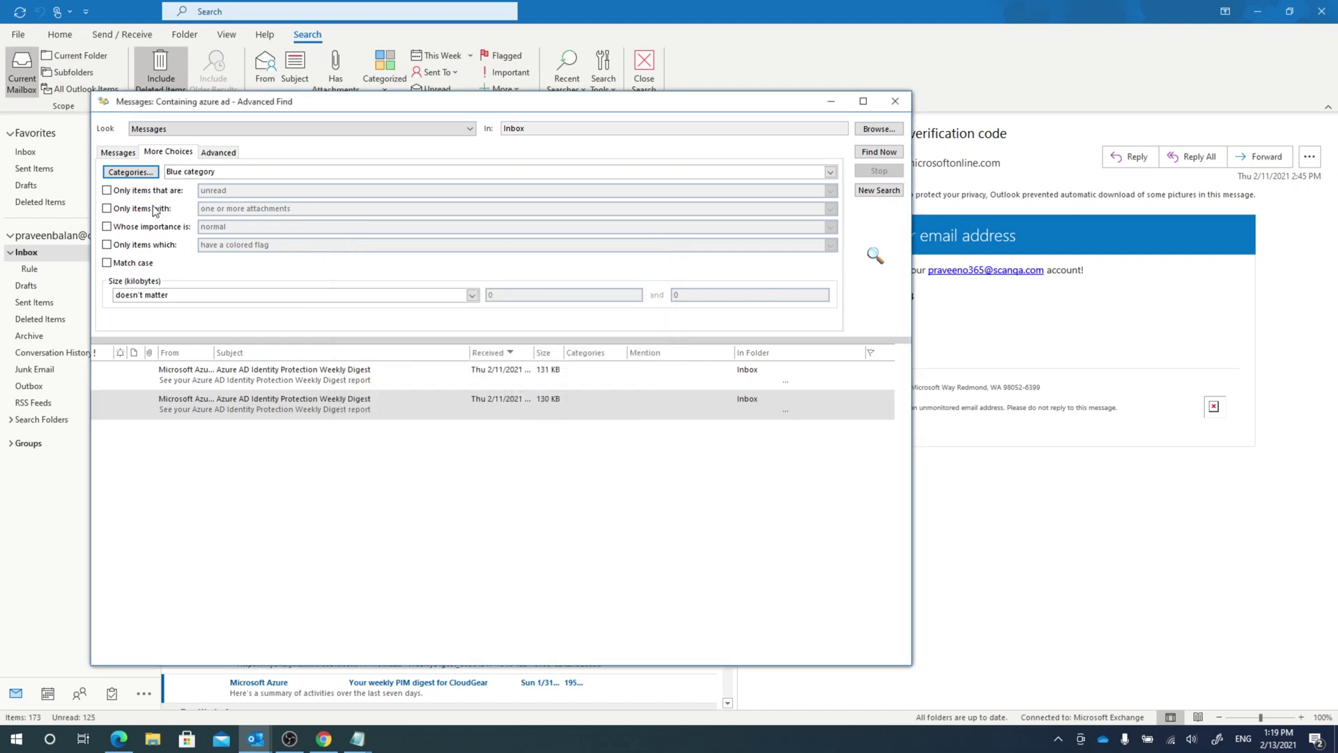
click(108, 190)
click(271, 190)
click(230, 201)
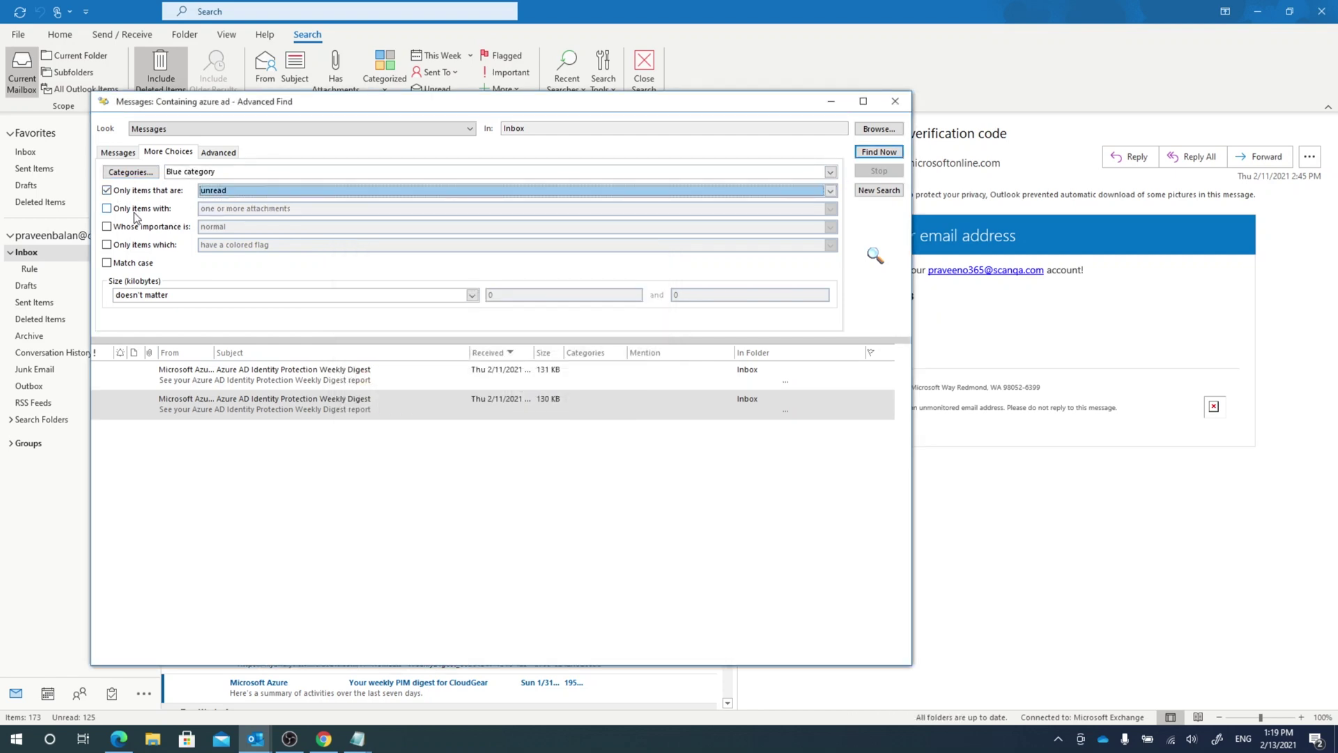
click(132, 209)
click(115, 211)
Set the Size condition to 'between' with a lower value of 1512, then start a New Search.
click(472, 295)
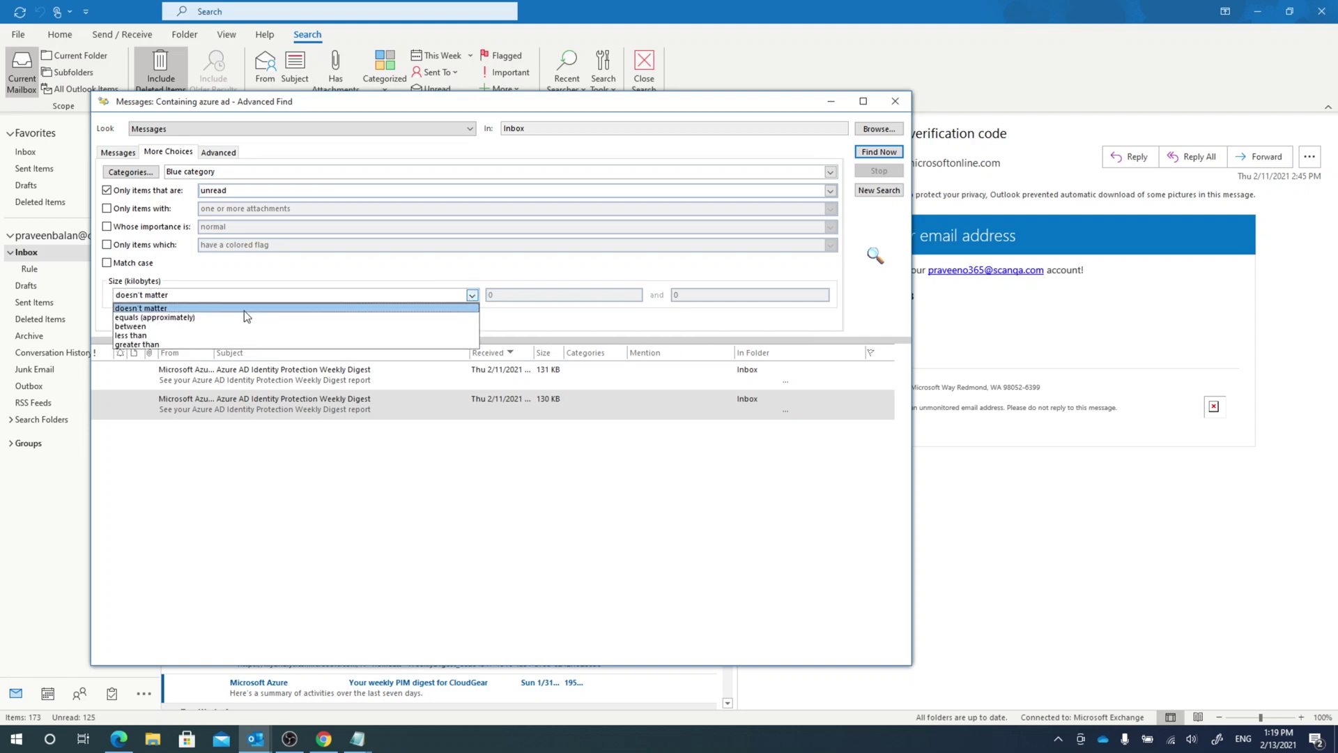
click(139, 335)
click(406, 296)
click(170, 326)
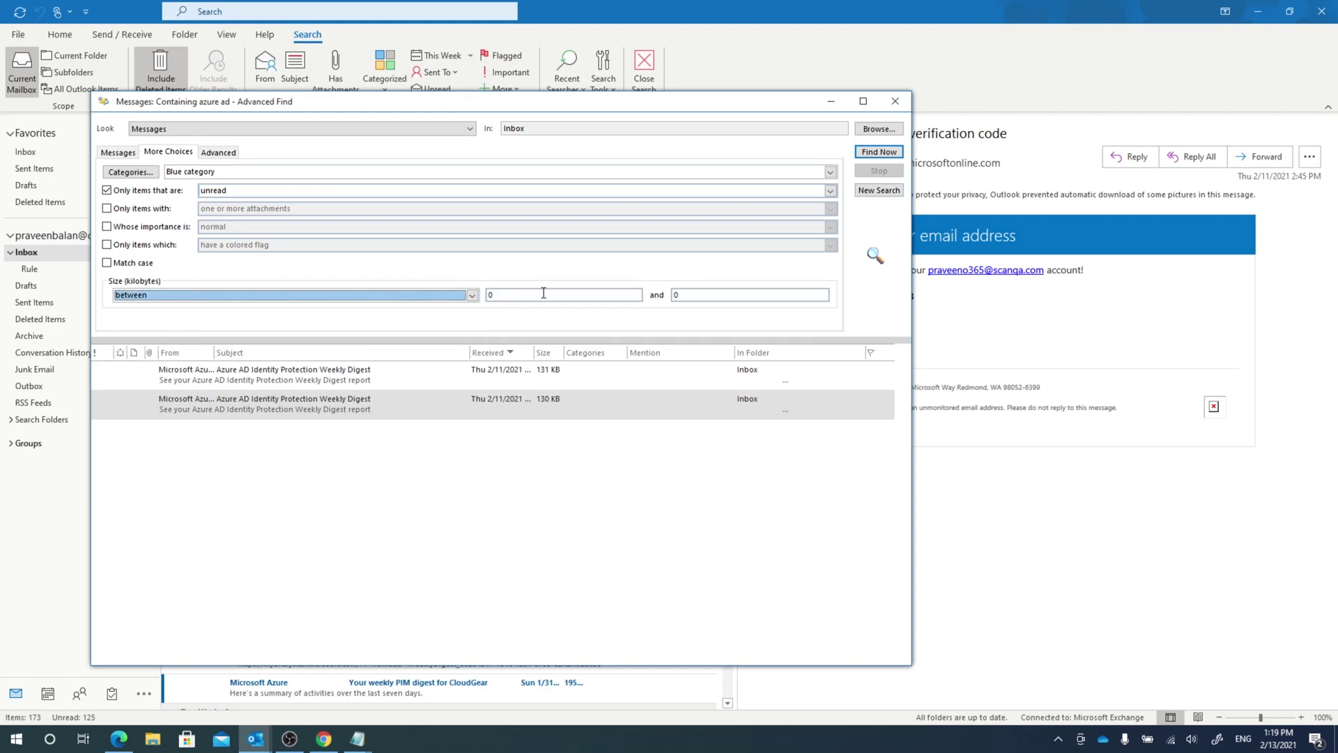
double_click(543, 294)
text(1024)
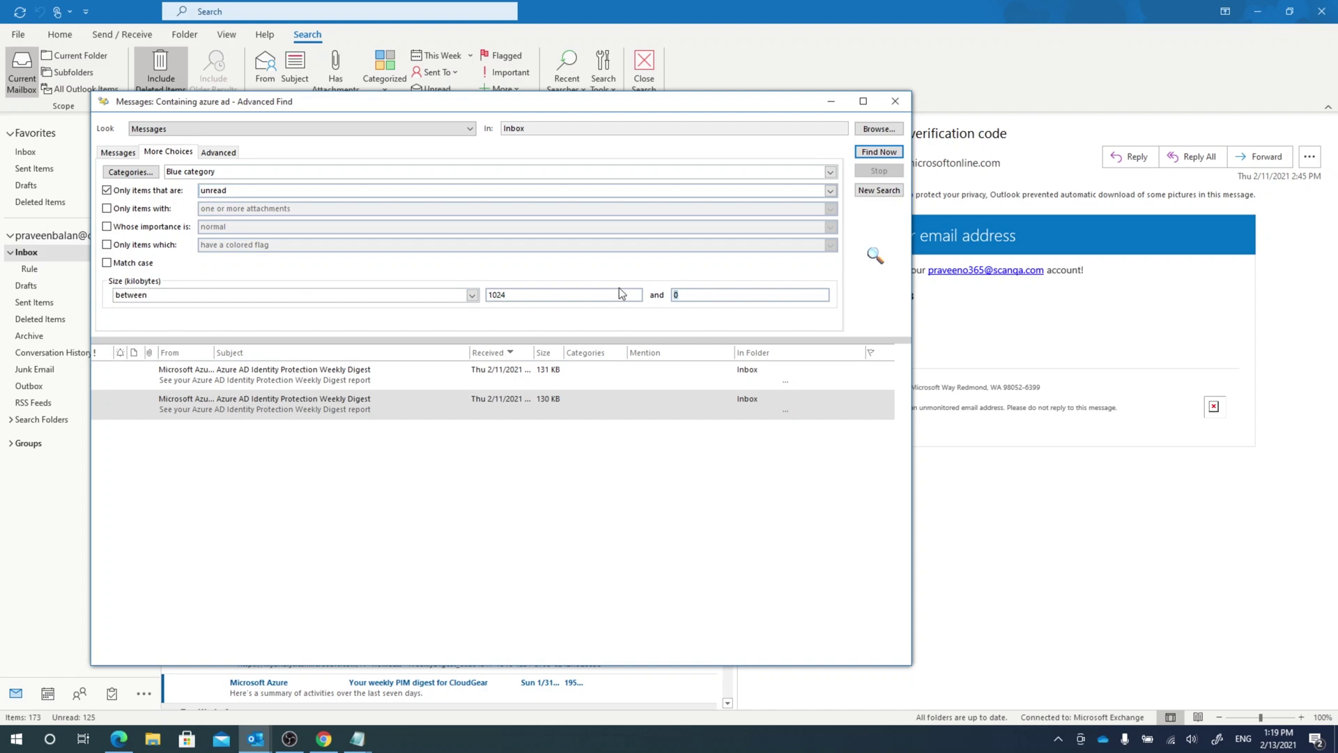
text(512)
click(879, 190)
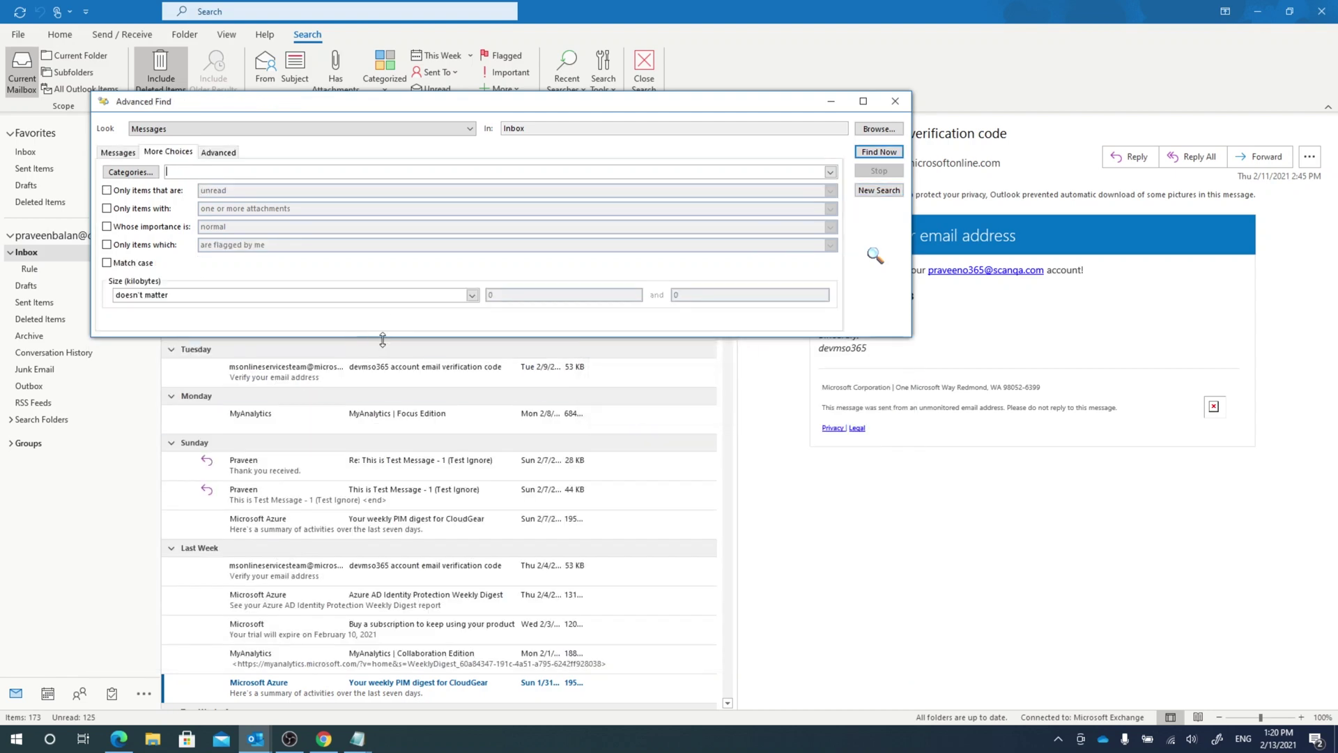
On the Advanced tab, pick From from Frequently-used fields as the criterion field.
click(229, 157)
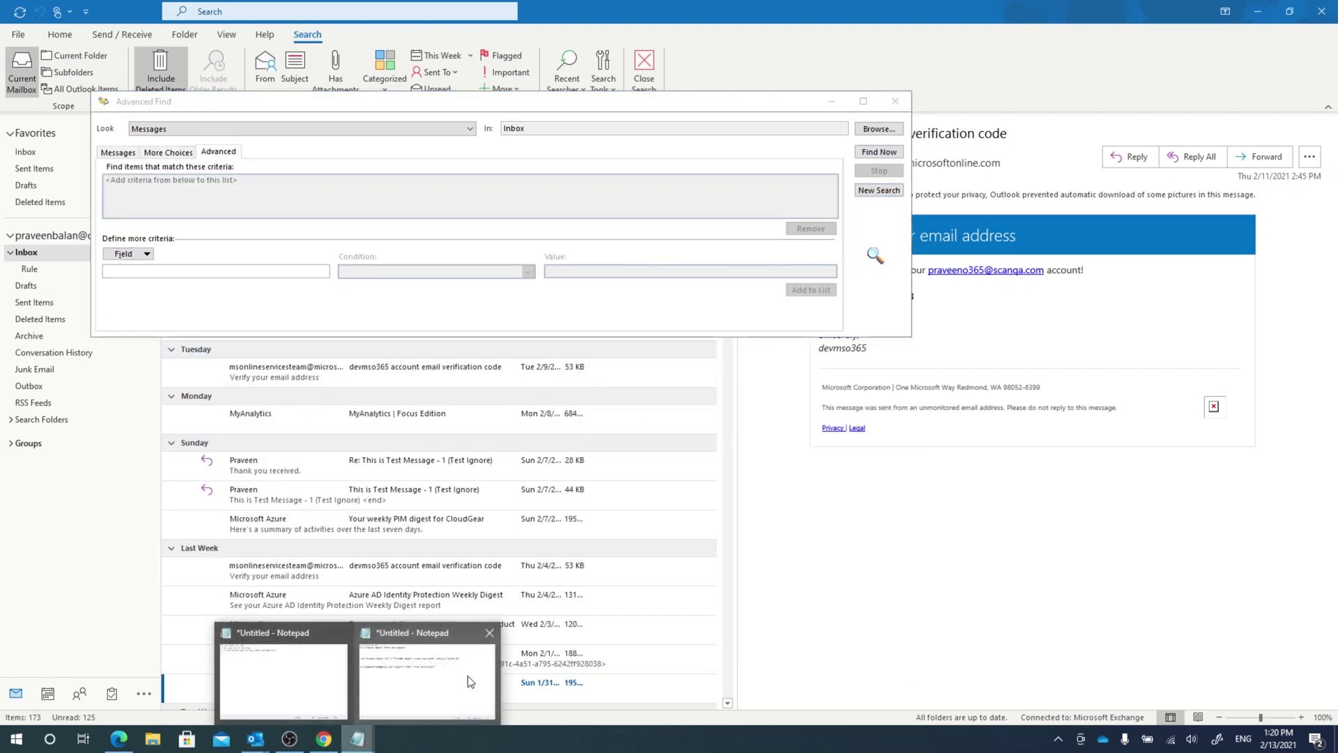
click(129, 254)
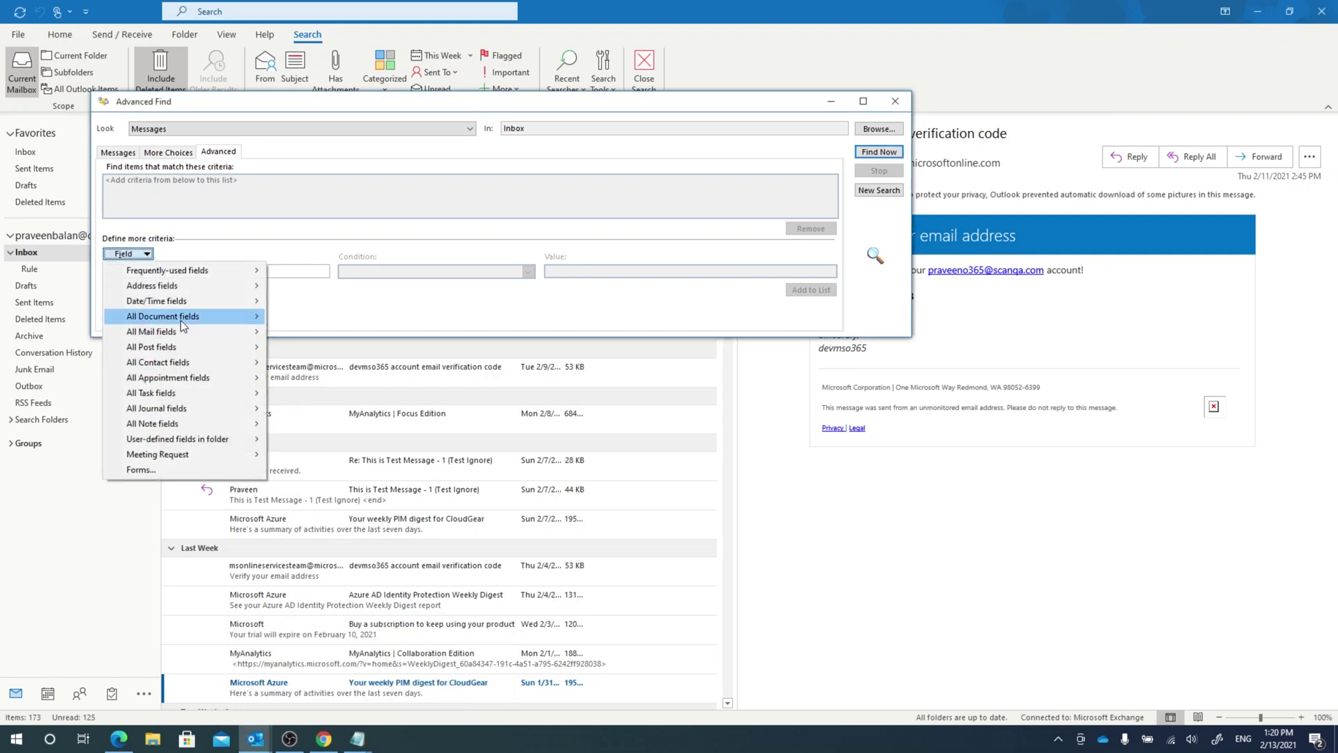
mouse_move(179, 333)
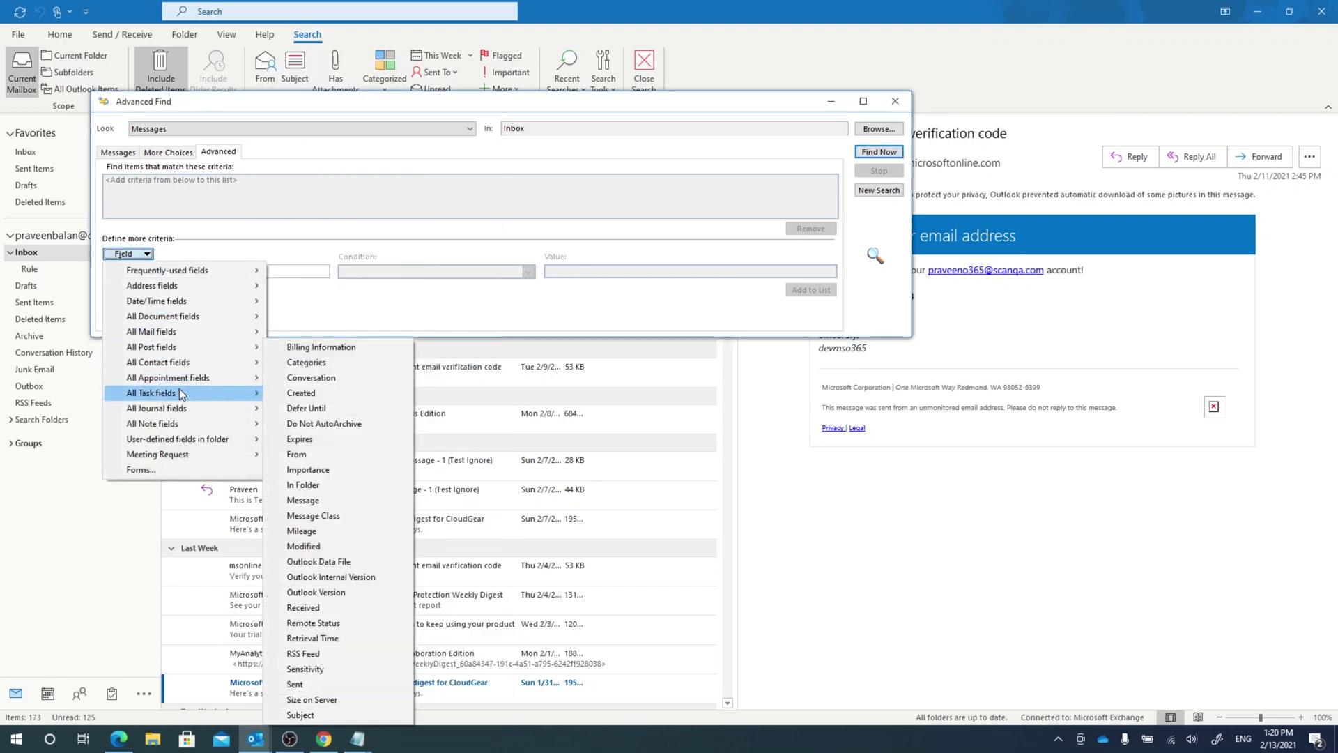
mouse_move(180, 272)
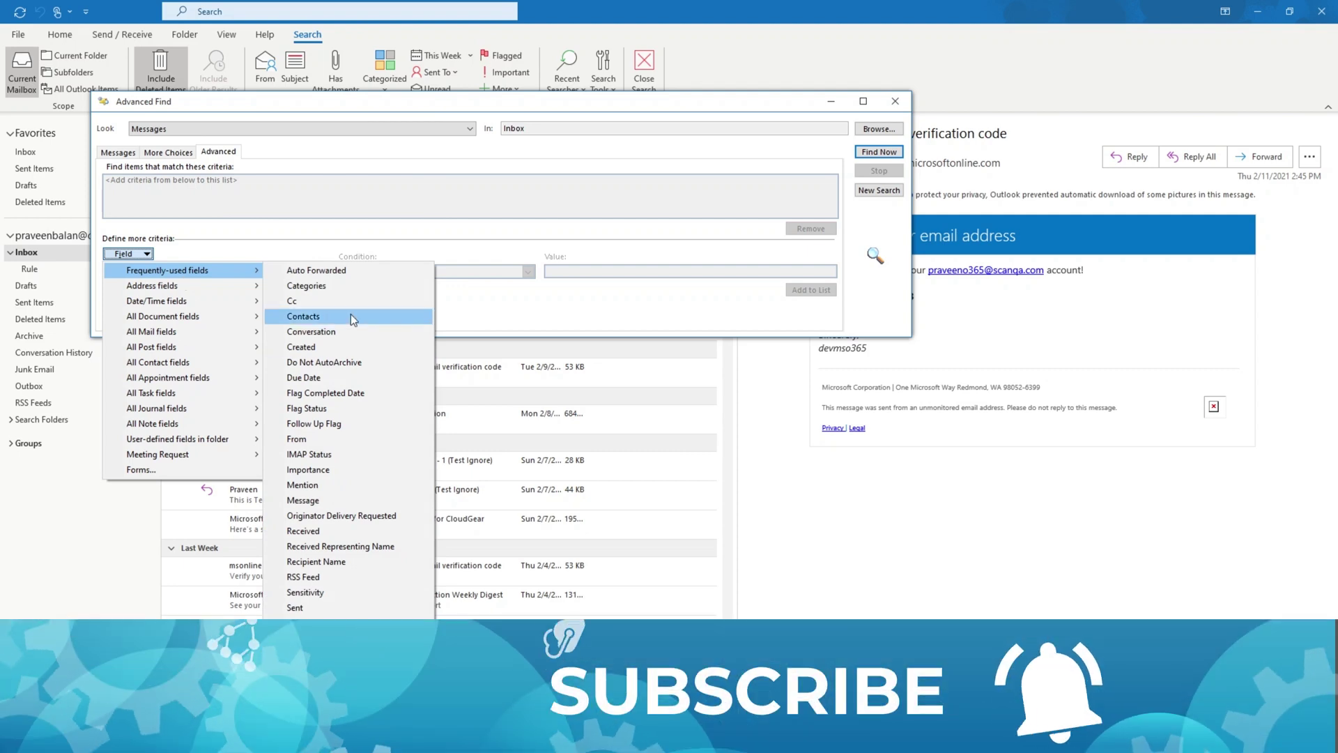
click(362, 188)
click(129, 254)
mouse_move(181, 270)
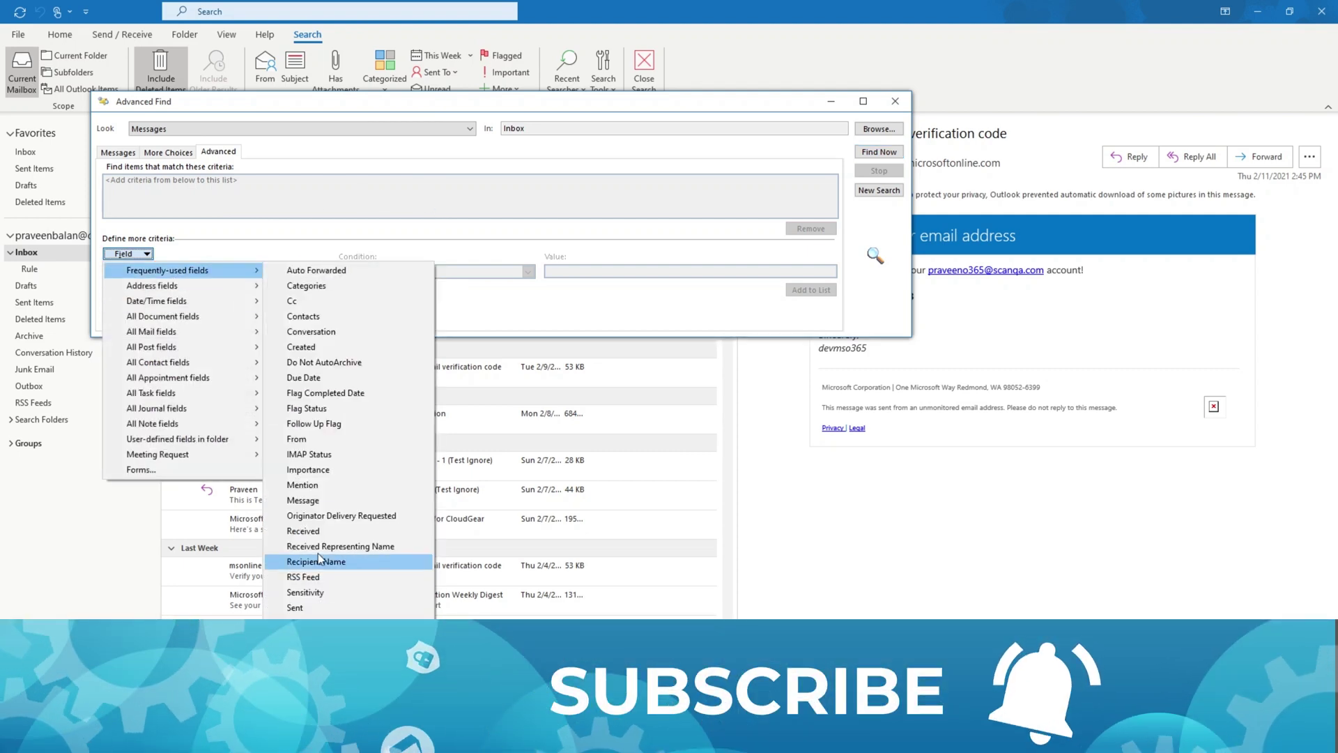
click(307, 438)
Add 'contains' criteria for sender and recipient, trimming the recipient's domain, and run Find Now.
click(507, 271)
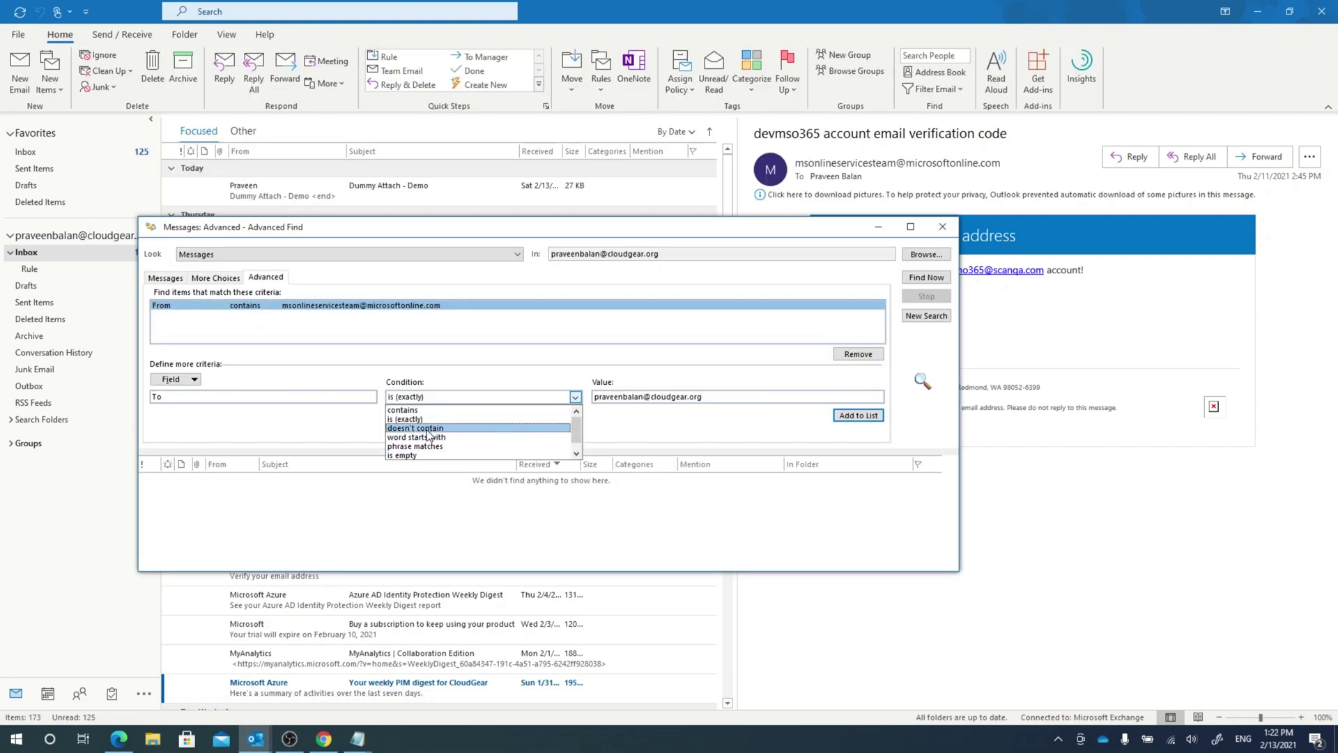
click(727, 394)
drag(625, 395, 704, 395)
key(Delete)
click(859, 414)
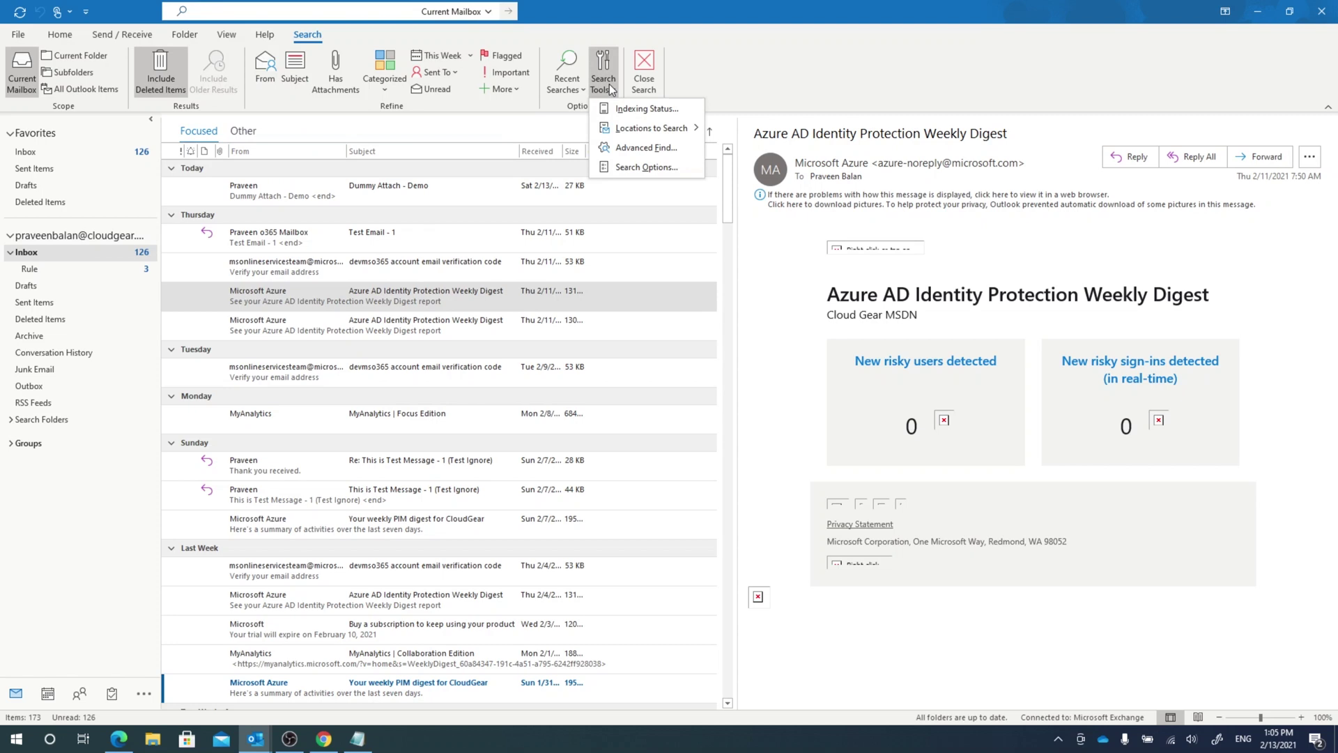
Check Search Tools > Indexing Status, confirm 0 items remain to be indexed, and dismiss it.
click(621, 109)
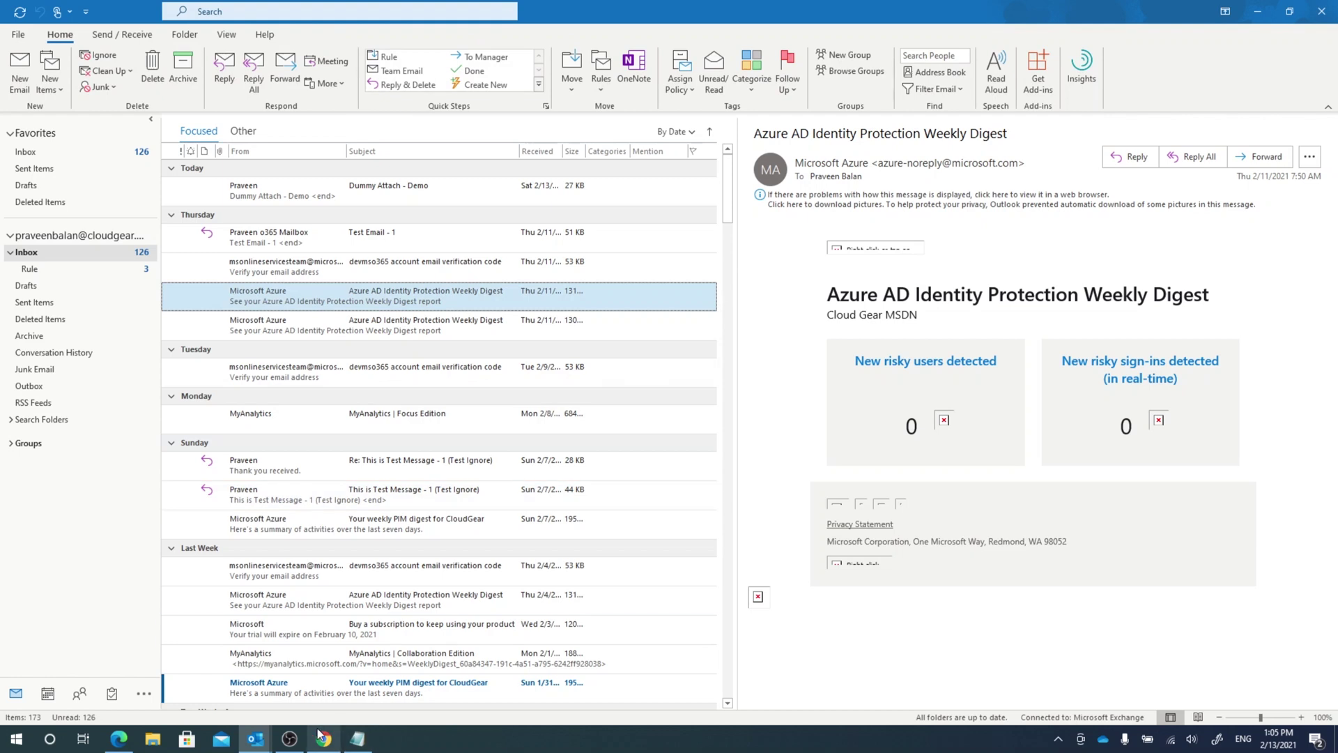
click(603, 78)
click(635, 108)
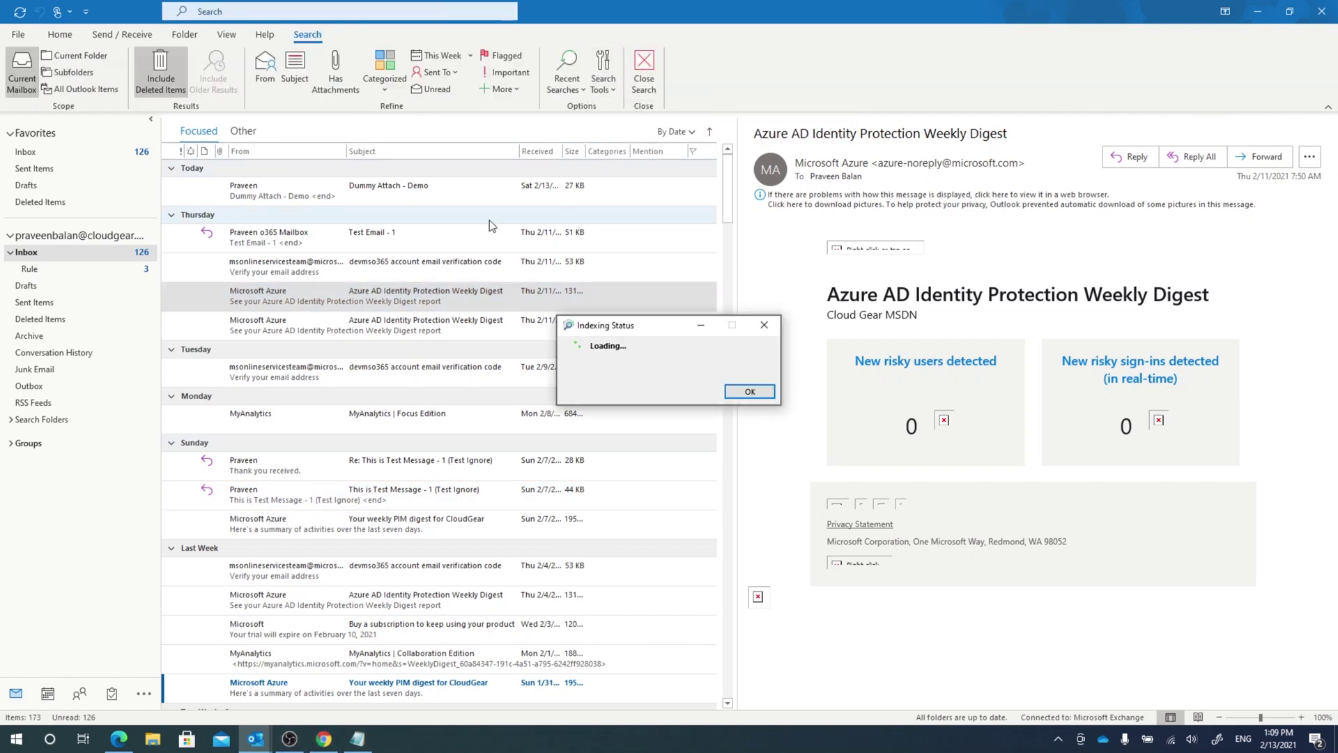
click(747, 392)
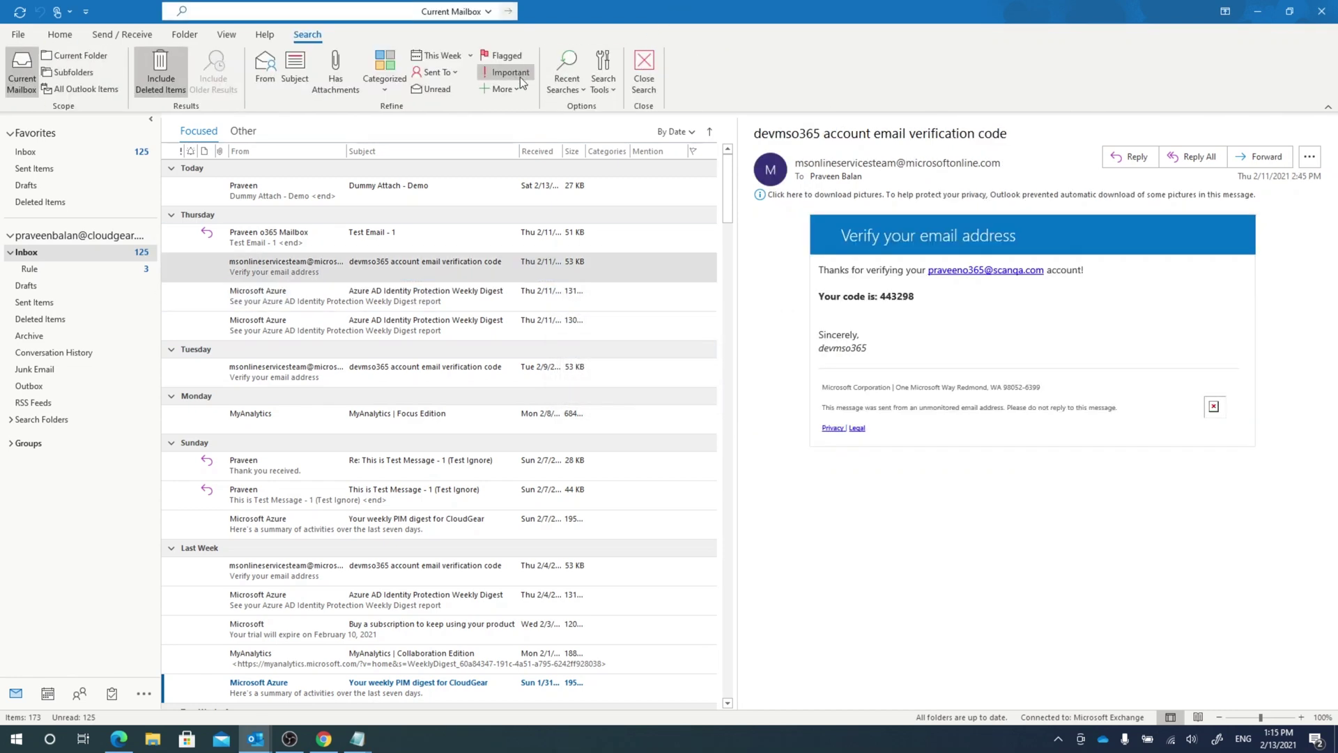
In Search Options, choose 'Current folder. Current mailbox when searching from the inbox' and uncheck result limiting.
click(607, 81)
mouse_move(648, 128)
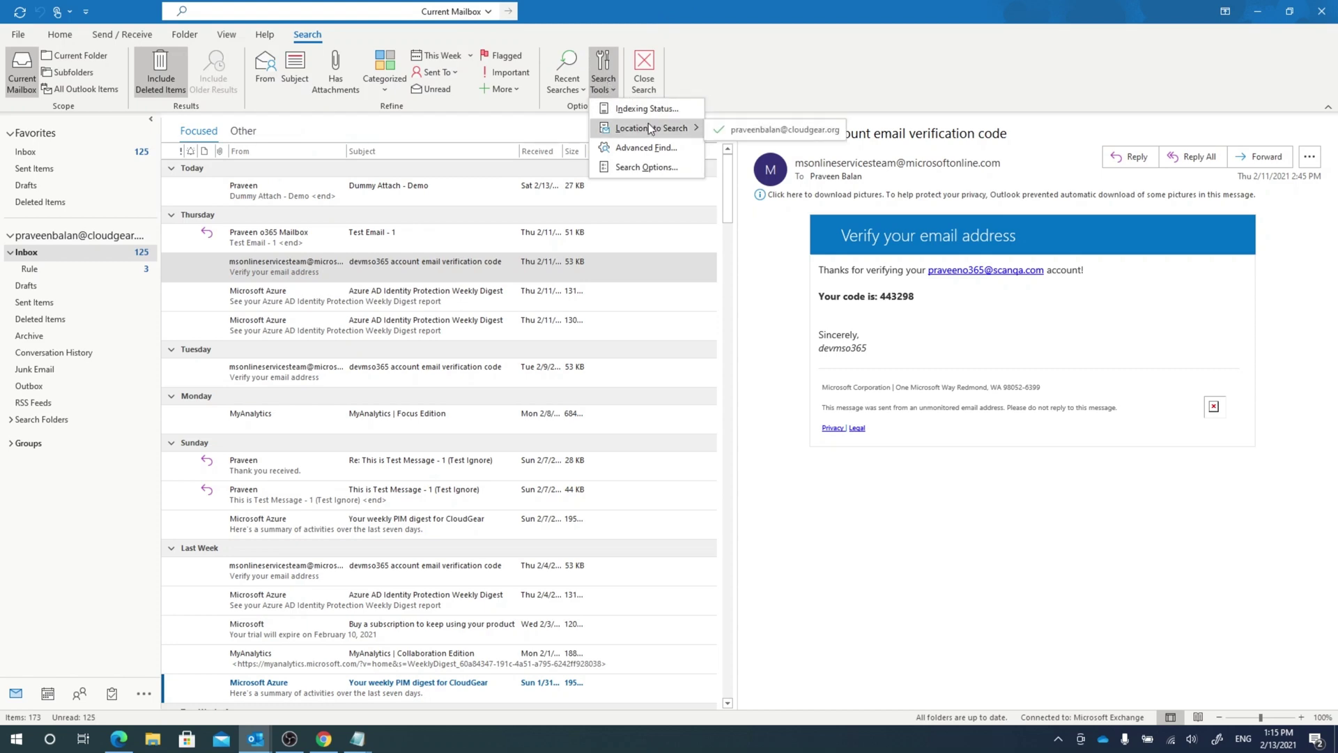
click(639, 169)
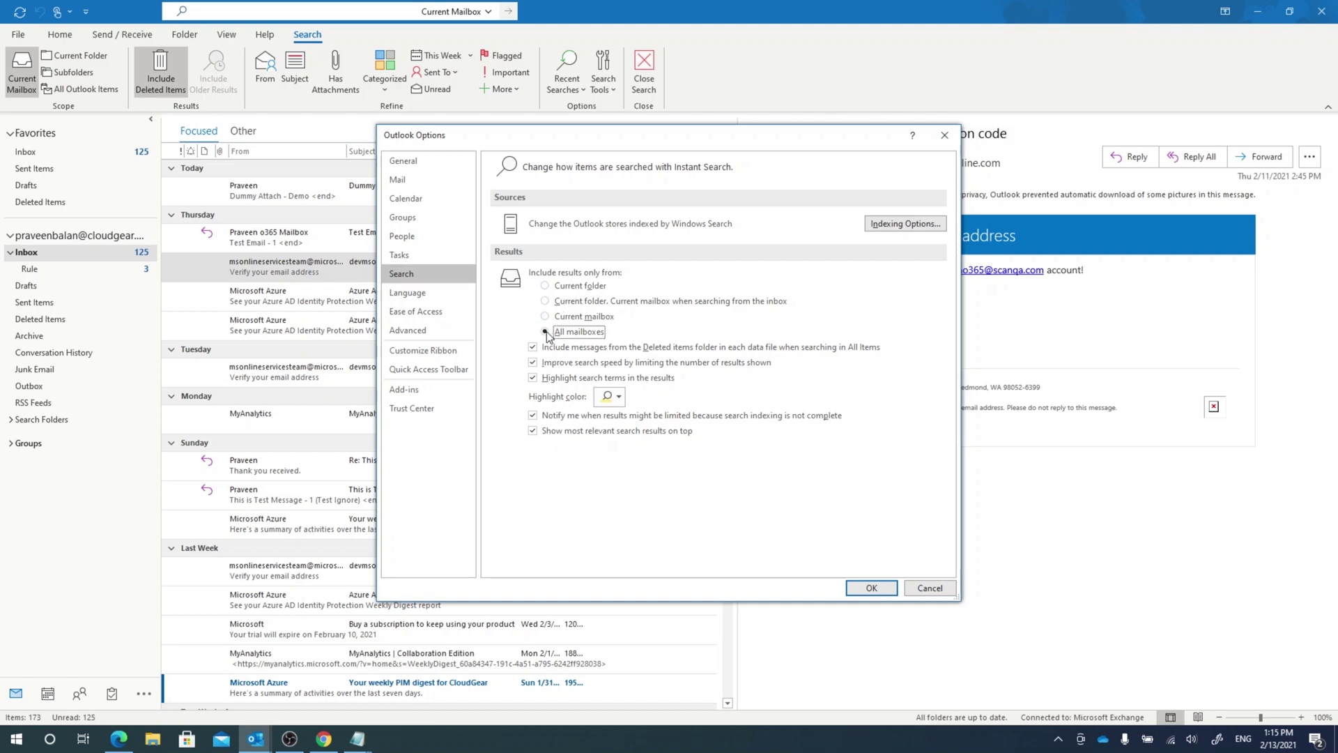
click(549, 304)
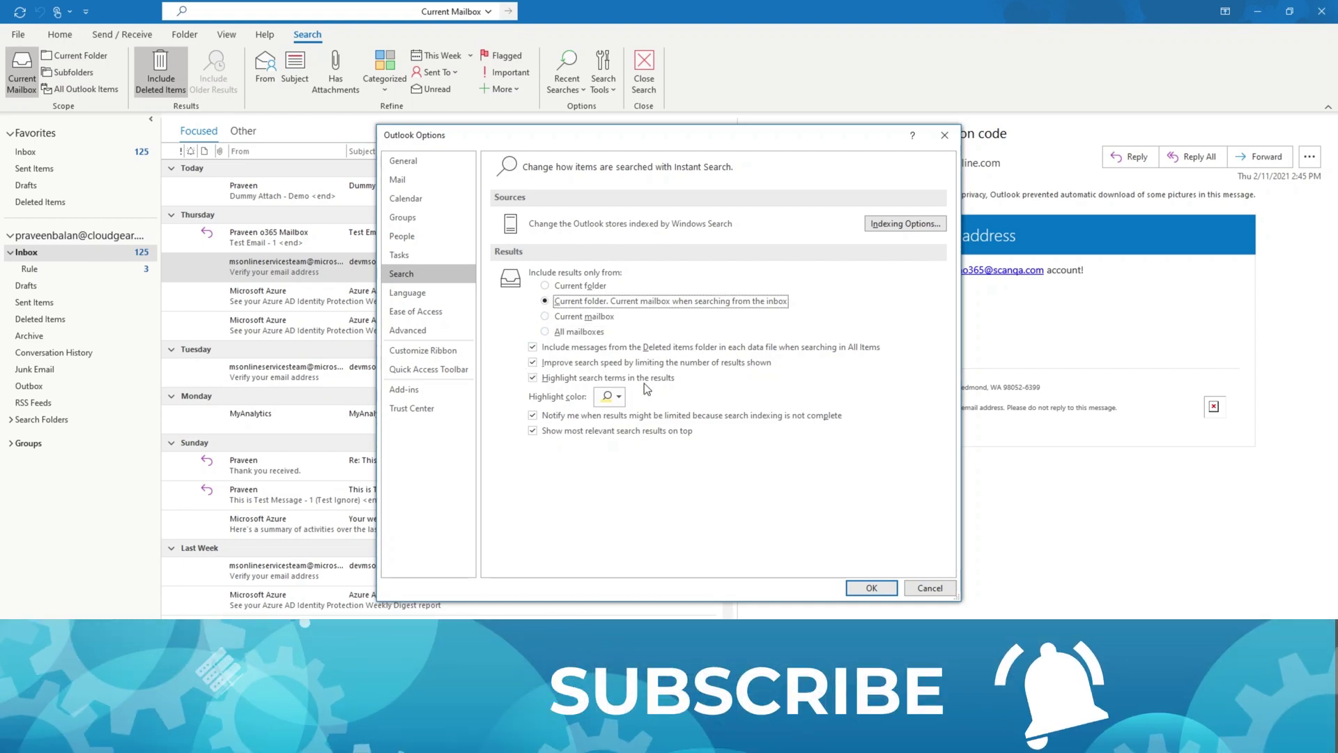
click(534, 363)
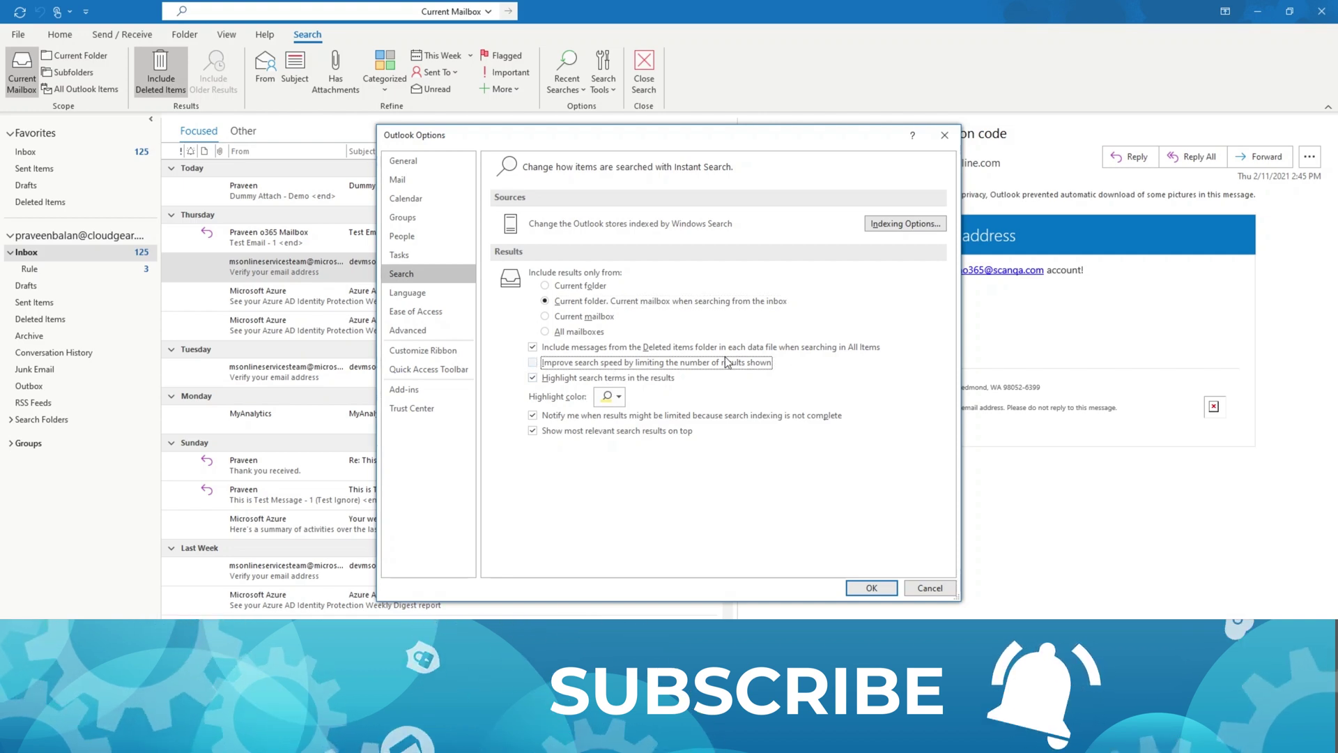